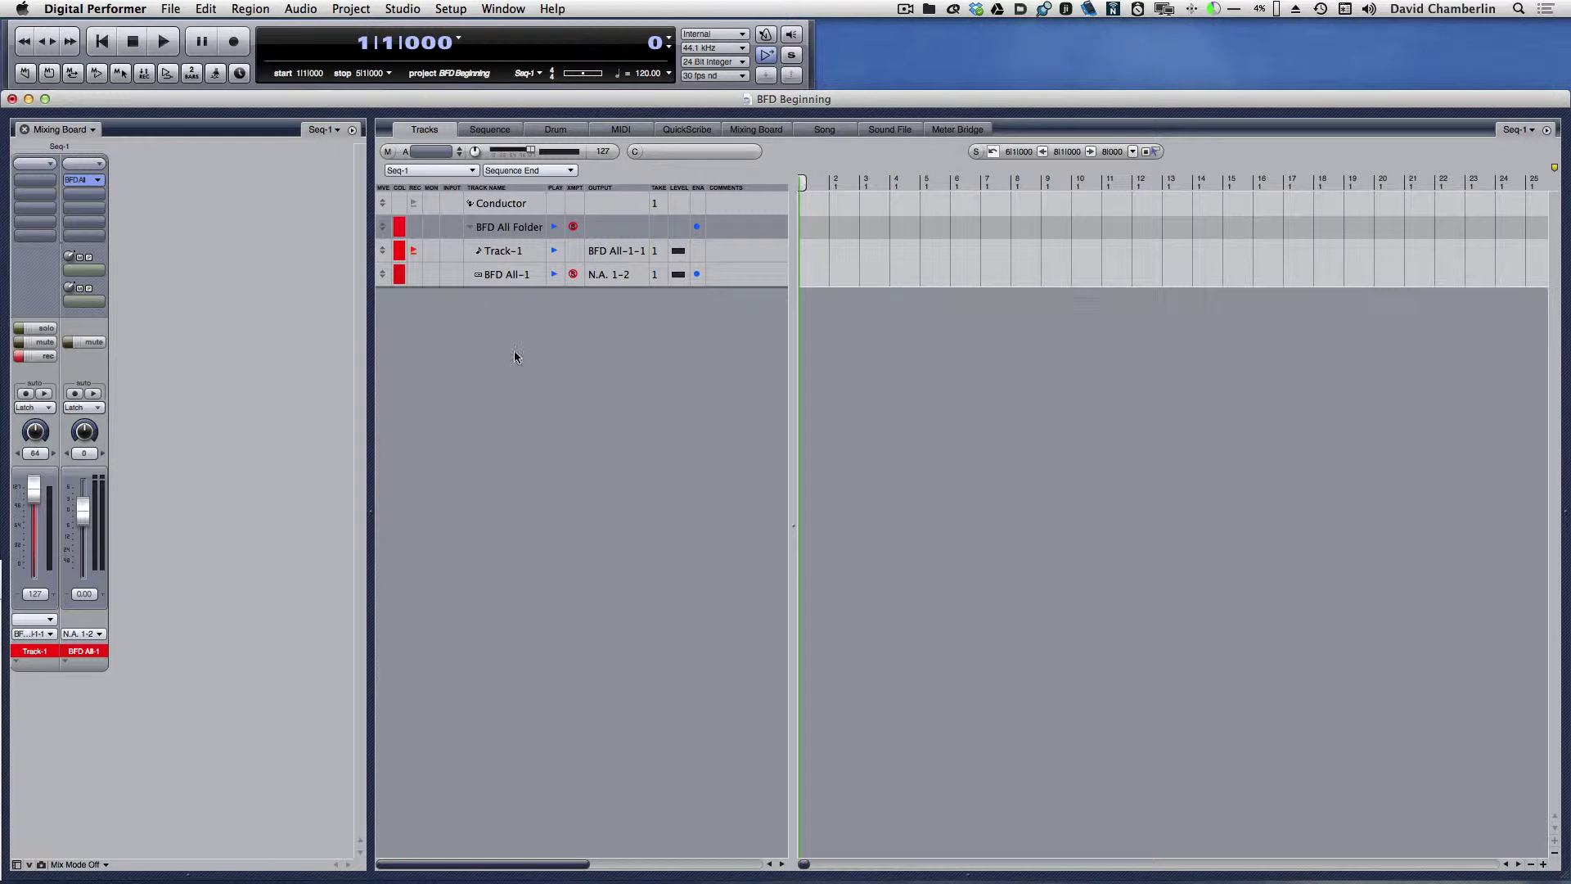
# - Check which FXpansion instrument is assigned to the BFD All-1 track's insert
pyautogui.click(520, 279)
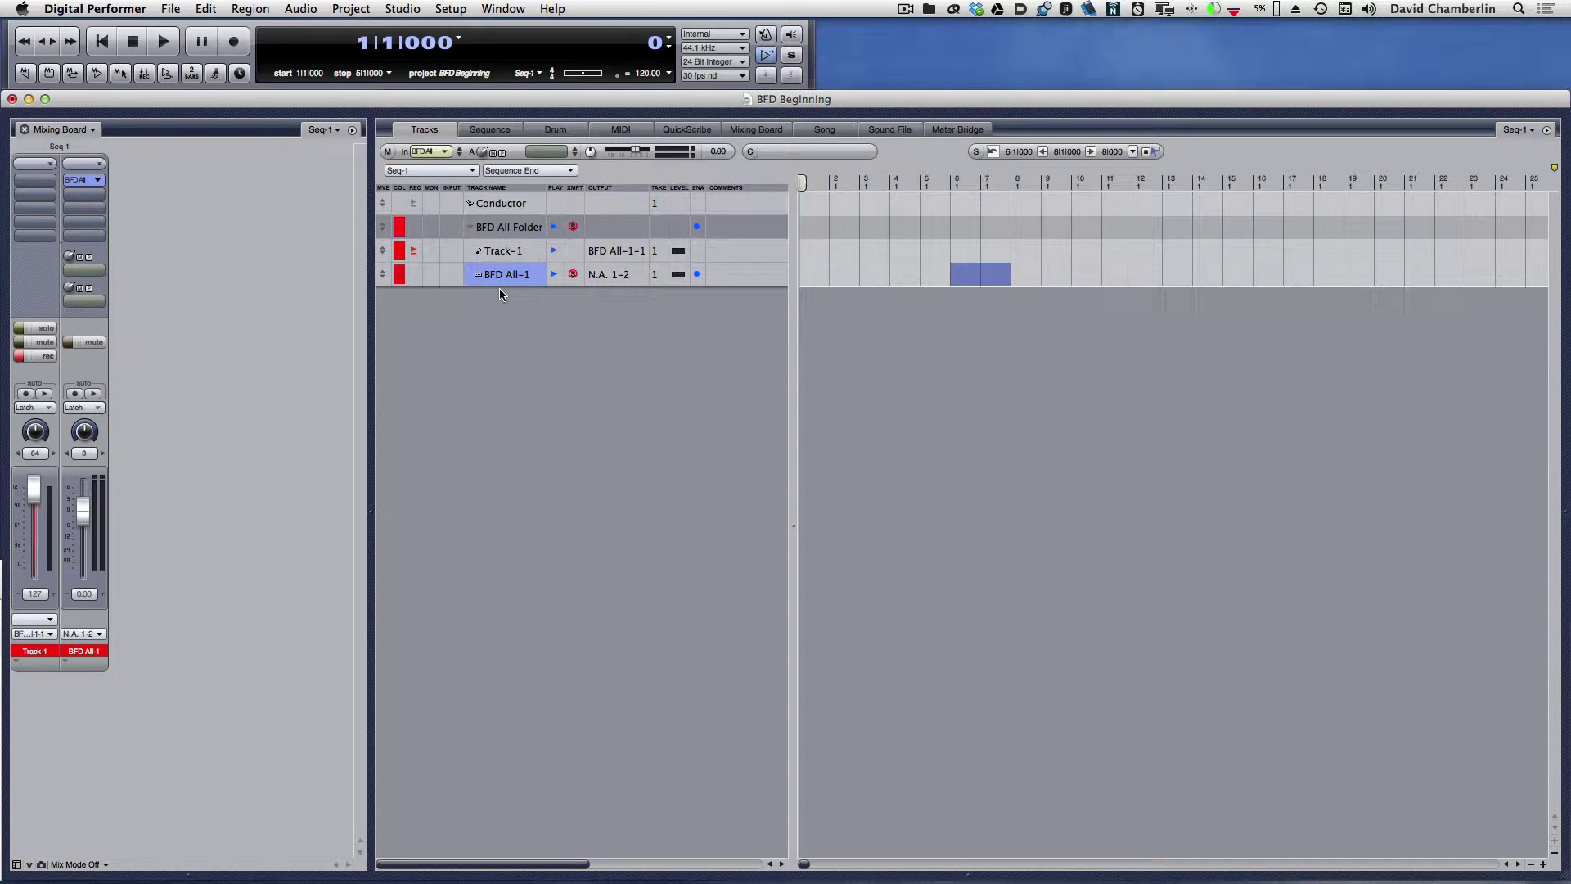
pyautogui.click(87, 181)
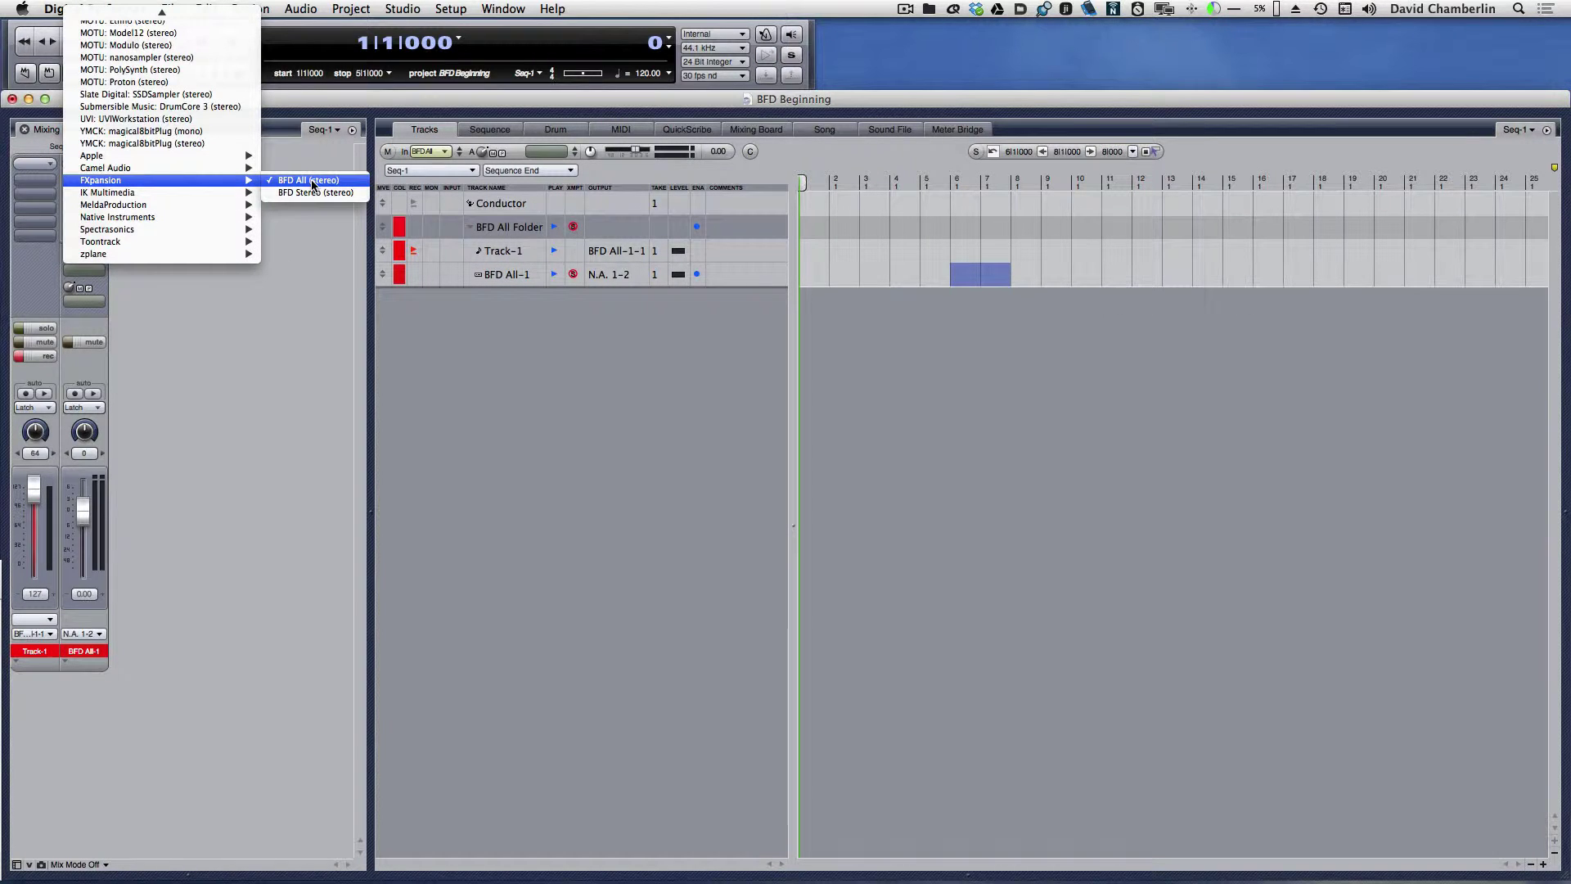
pyautogui.click(552, 345)
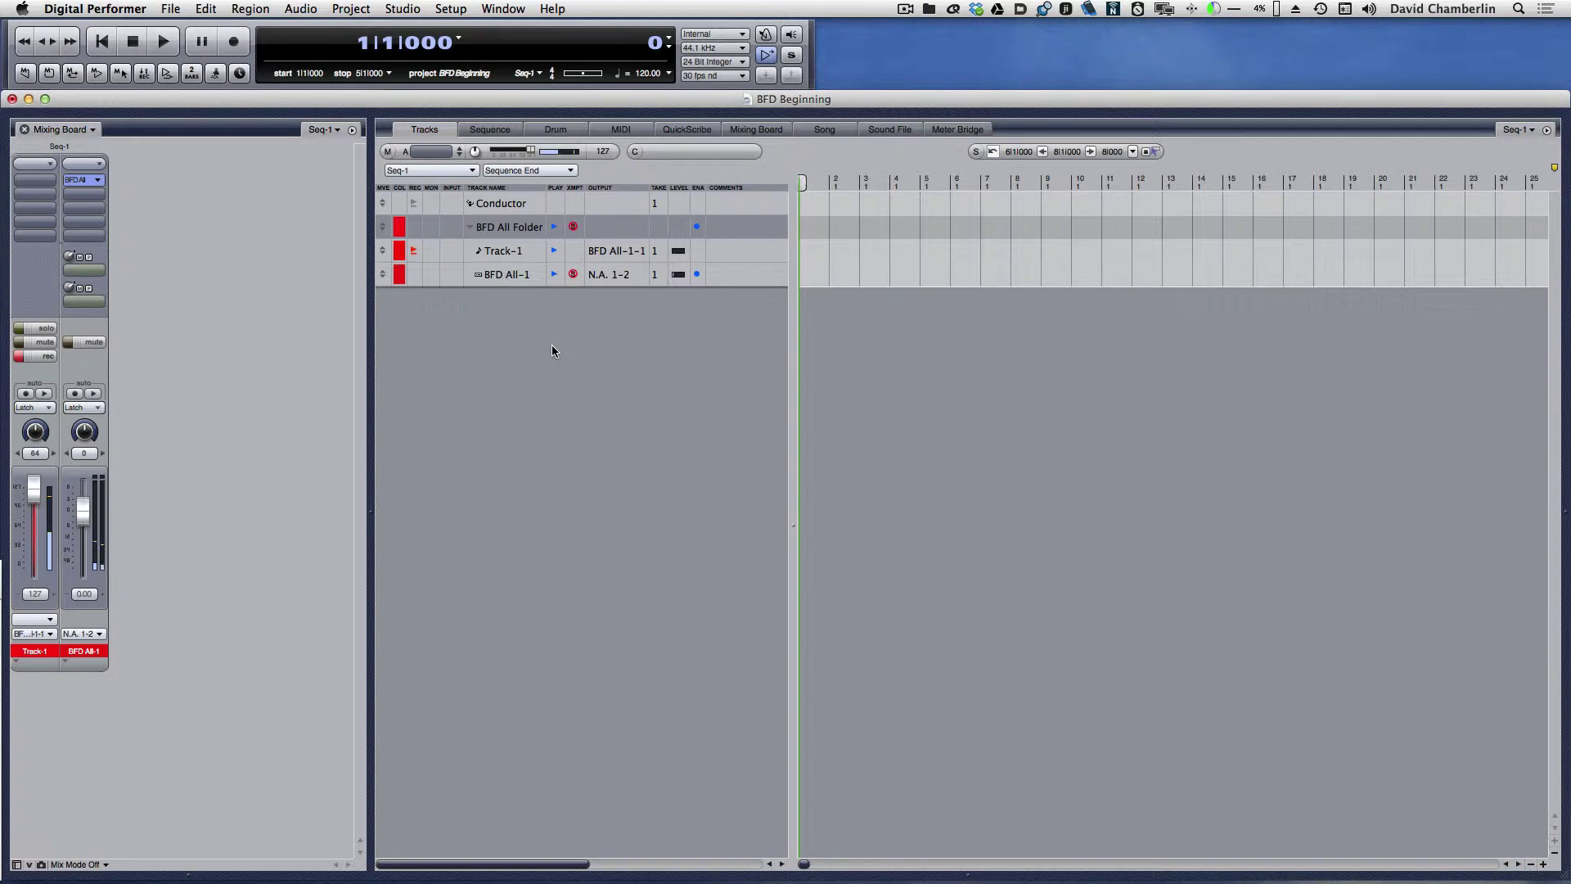
# - Open the BFD All plug-in window from the BFD All-1 track's insert, look over its mixer, and close it
pyautogui.click(497, 271)
pyautogui.click(80, 179)
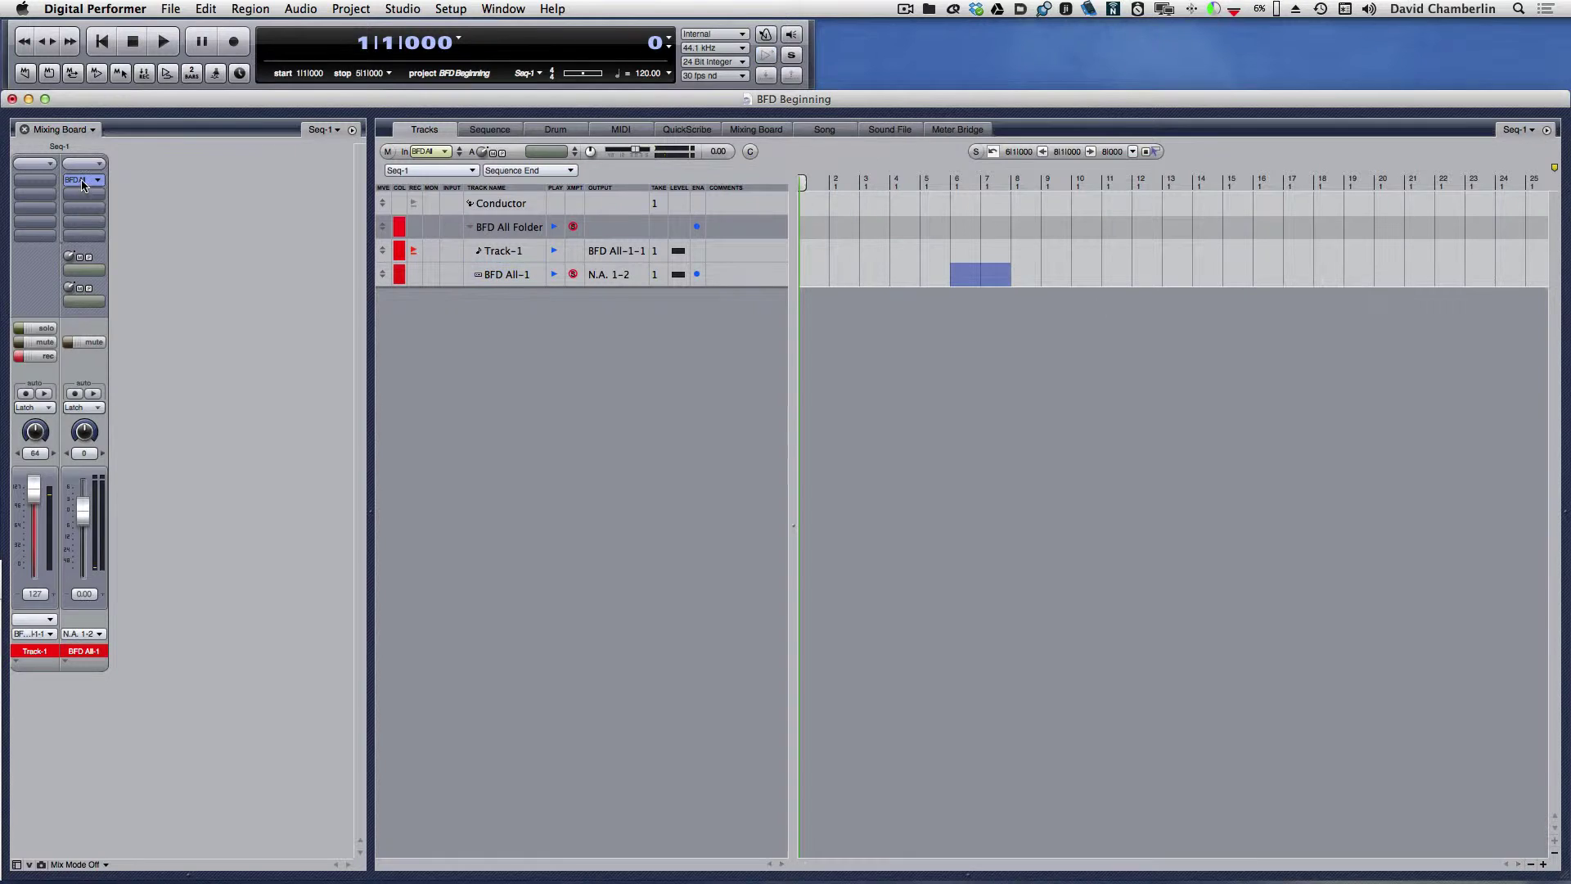
pyautogui.moveTo(1008, 680)
pyautogui.mouseDown()
pyautogui.moveTo(1008, 753)
pyautogui.moveTo(1004, 690)
pyautogui.mouseUp()
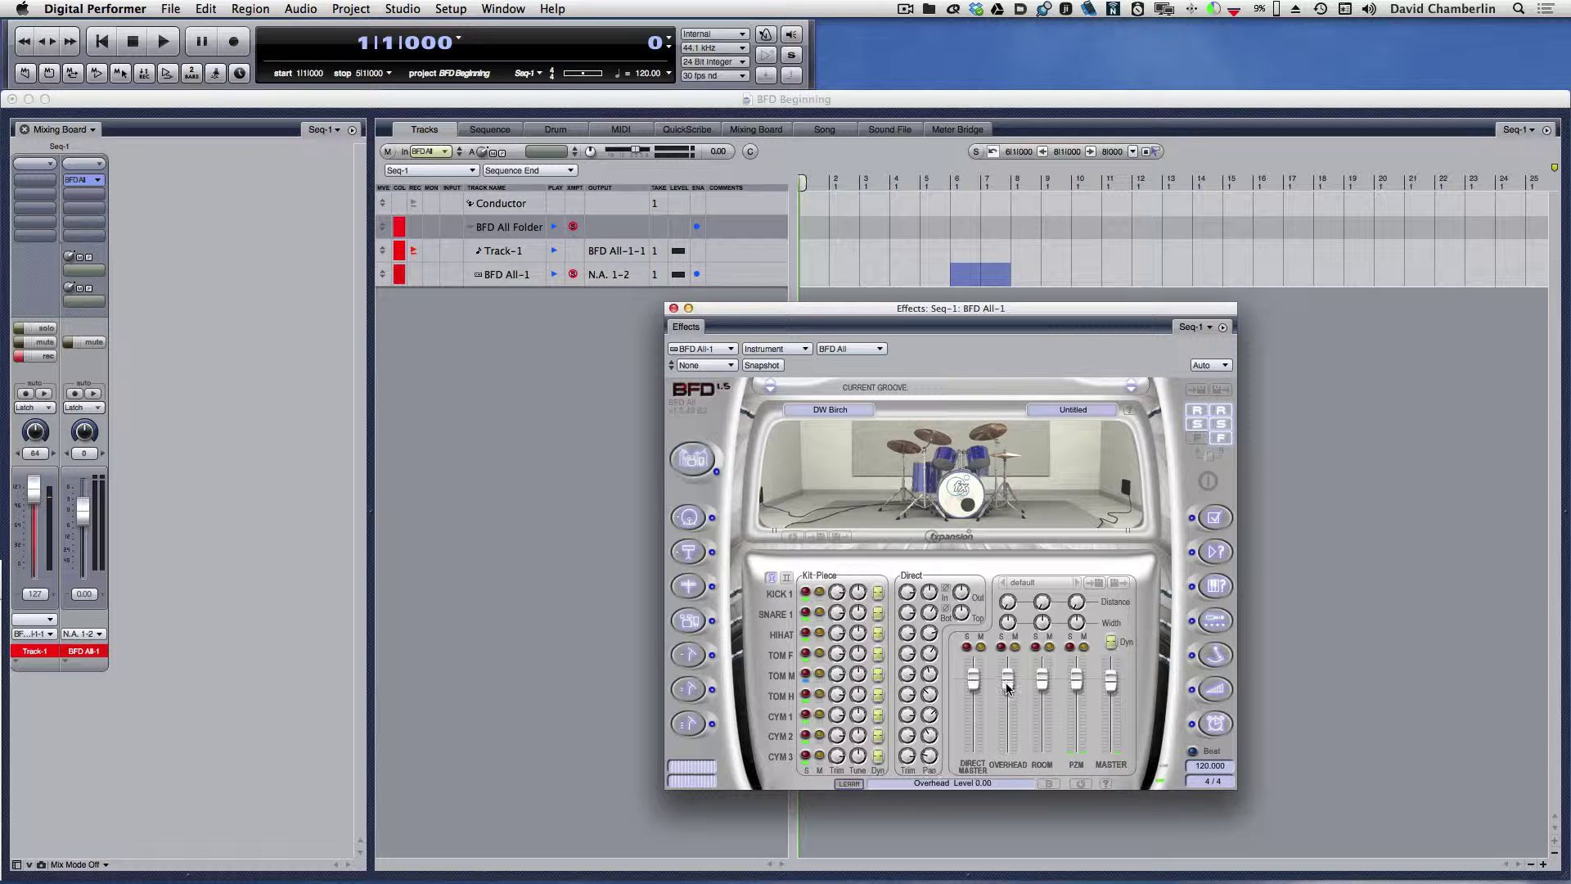
pyautogui.moveTo(861, 304); pyautogui.dragTo(938, 322)
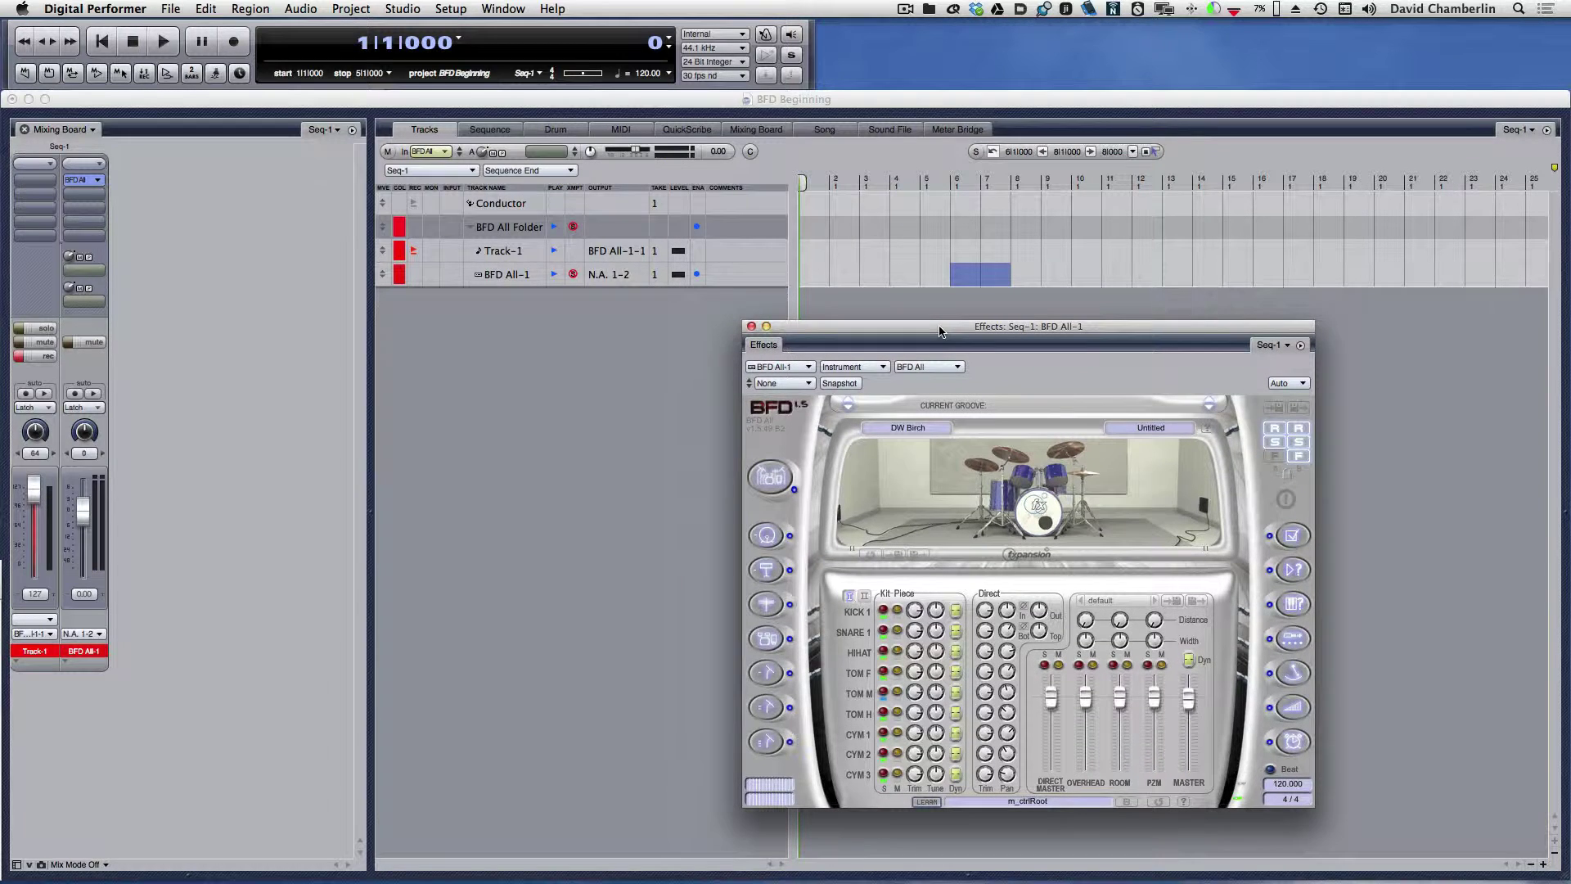
pyautogui.press('super+w')
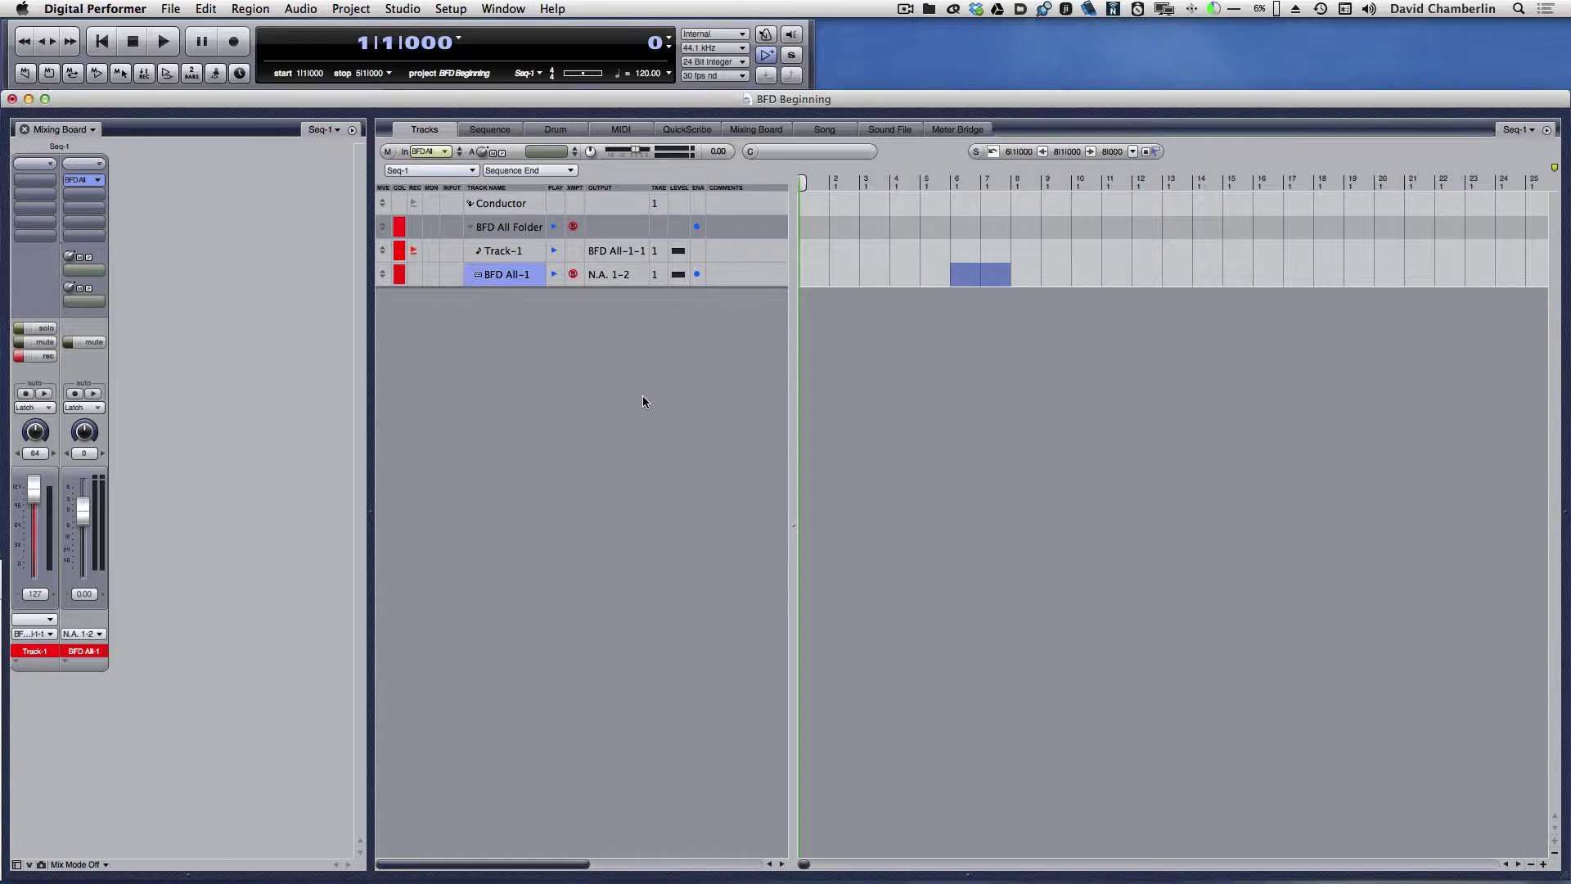
# - Open the Bundles window and add three instrument bundles
pyautogui.click(391, 6)
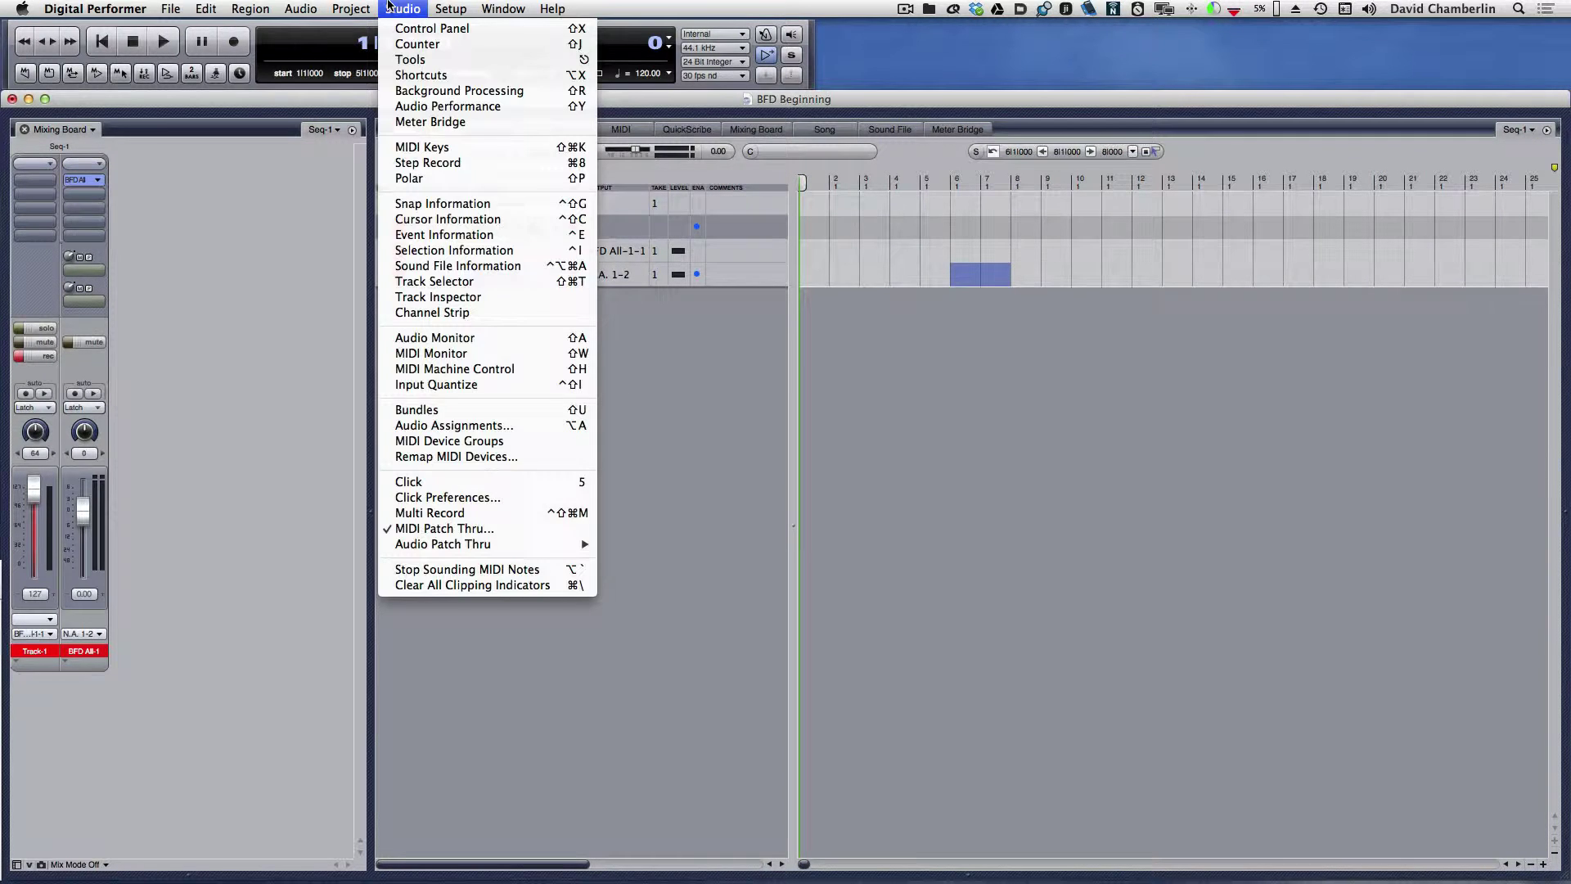
pyautogui.click(558, 414)
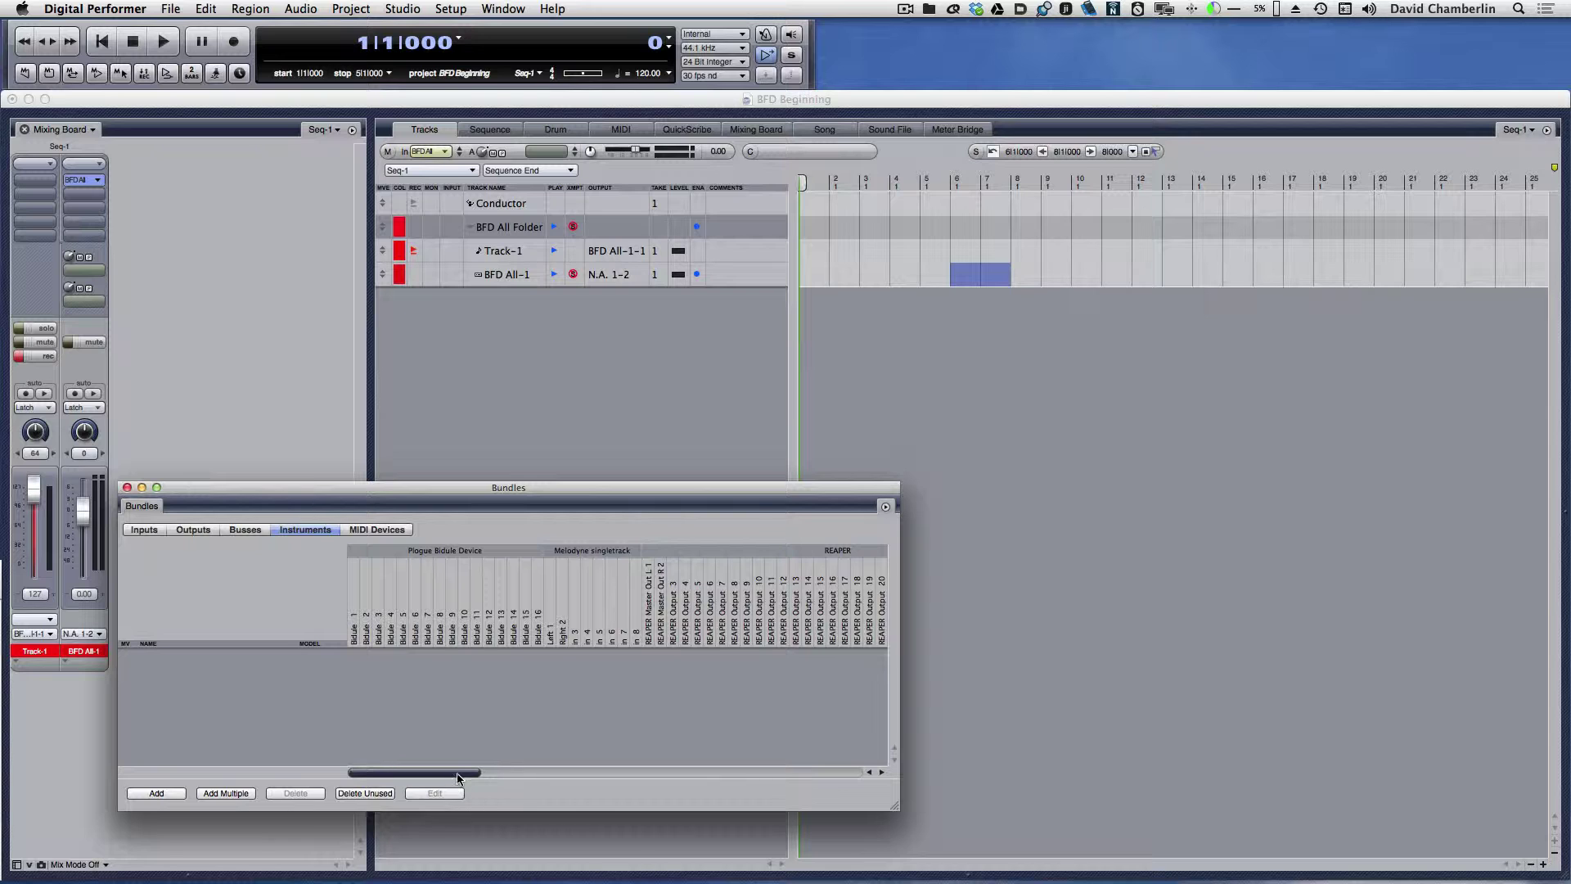
pyautogui.moveTo(457, 773); pyautogui.dragTo(854, 774)
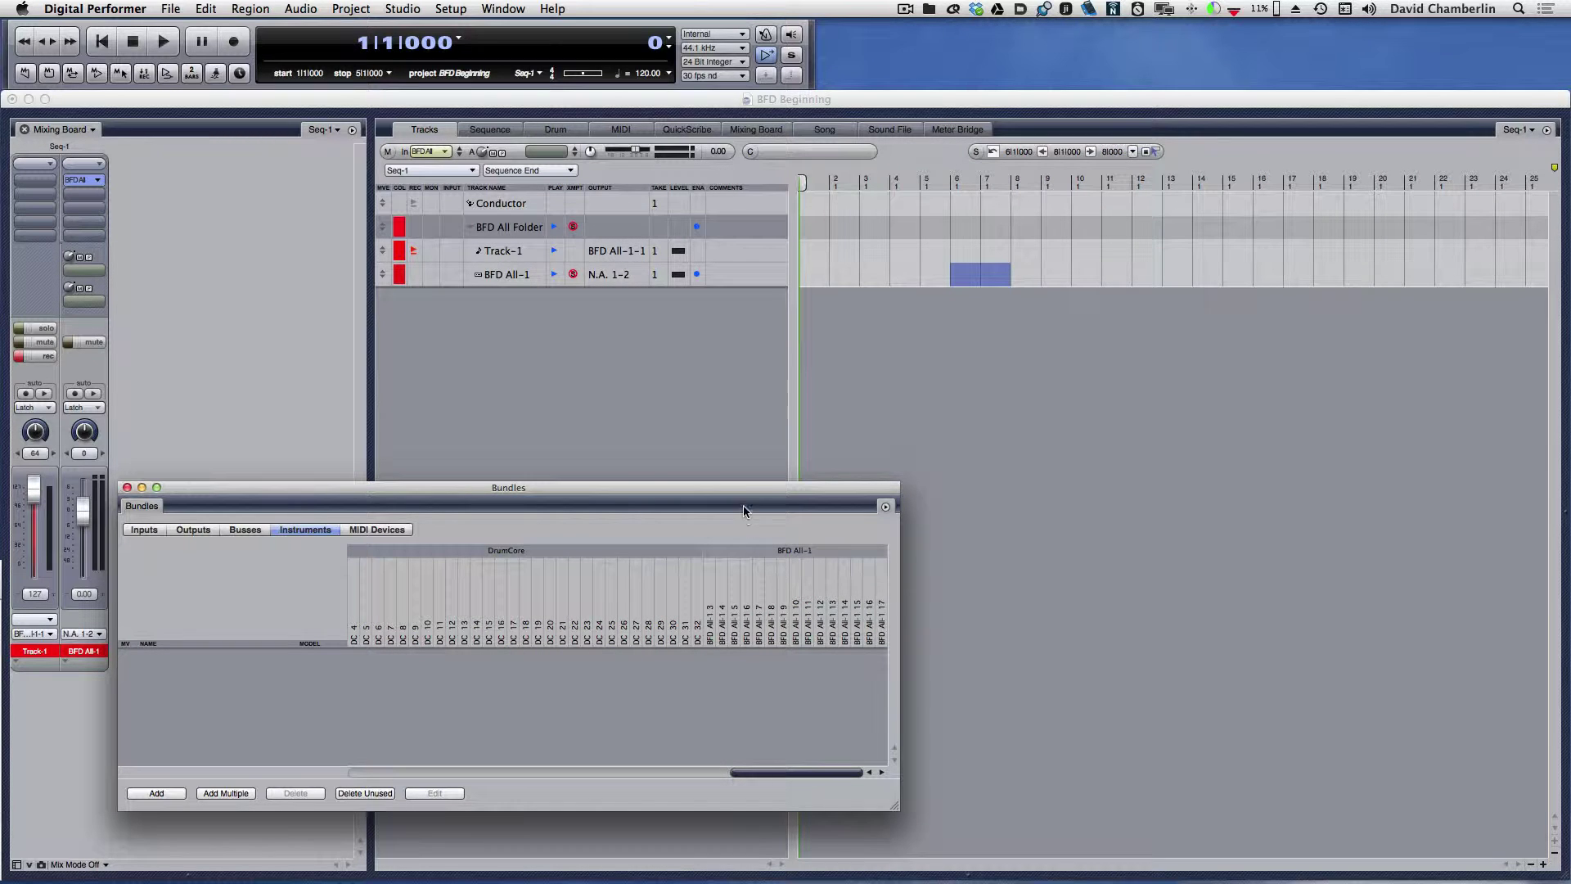
pyautogui.moveTo(739, 494); pyautogui.dragTo(804, 484)
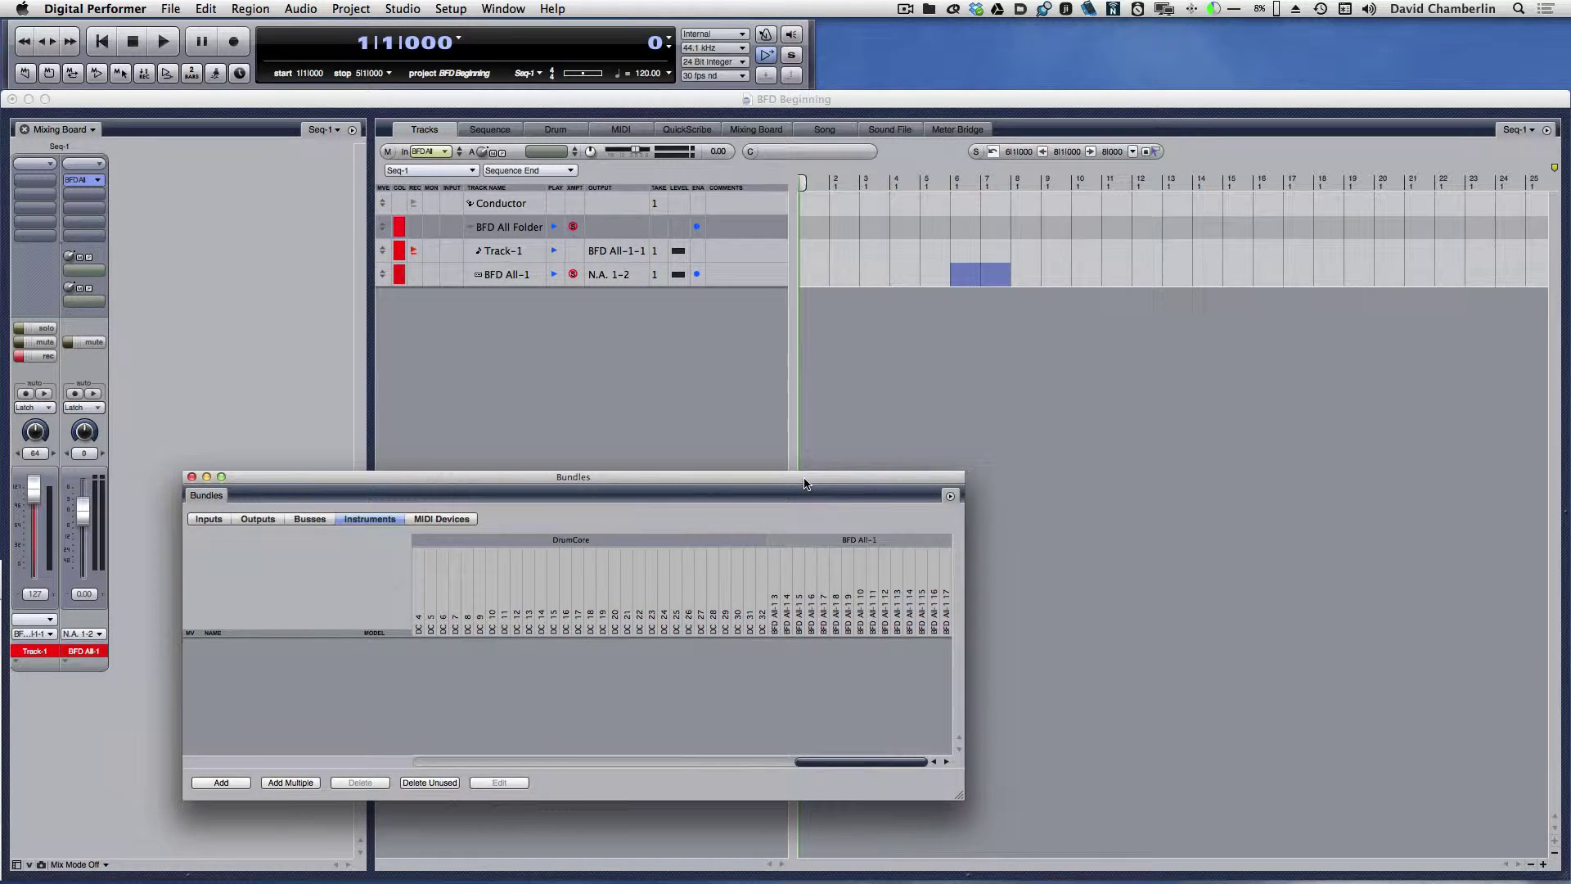
pyautogui.click(233, 783)
pyautogui.click(233, 783)
pyautogui.click(233, 780)
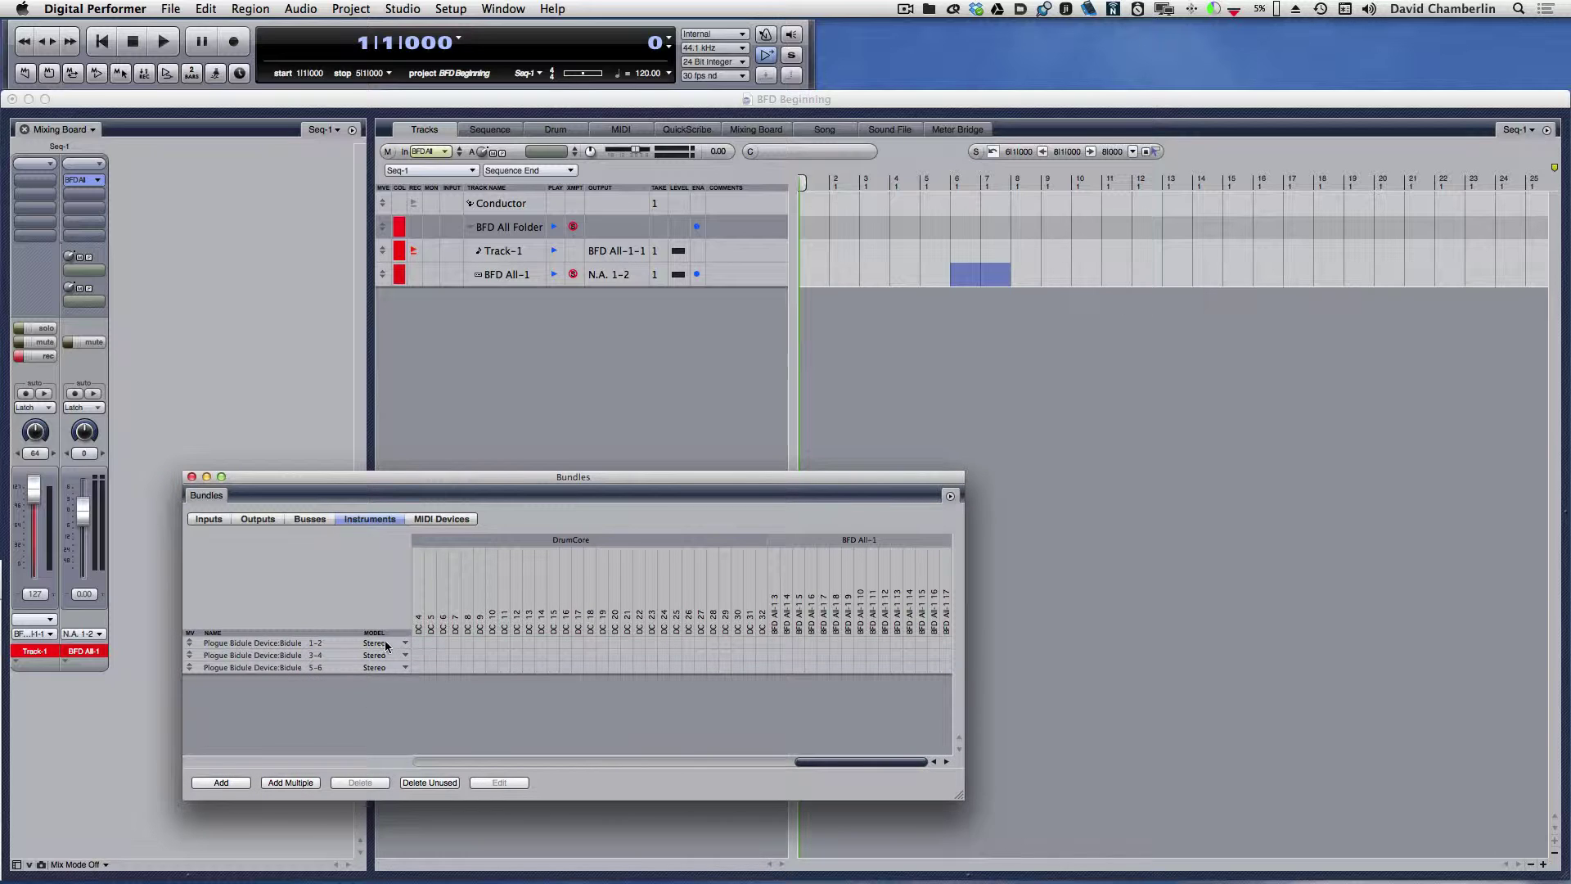
# - Change the format of all three instrument bundles to Mono
pyautogui.click(380, 643)
pyautogui.click(383, 630)
pyautogui.click(381, 655)
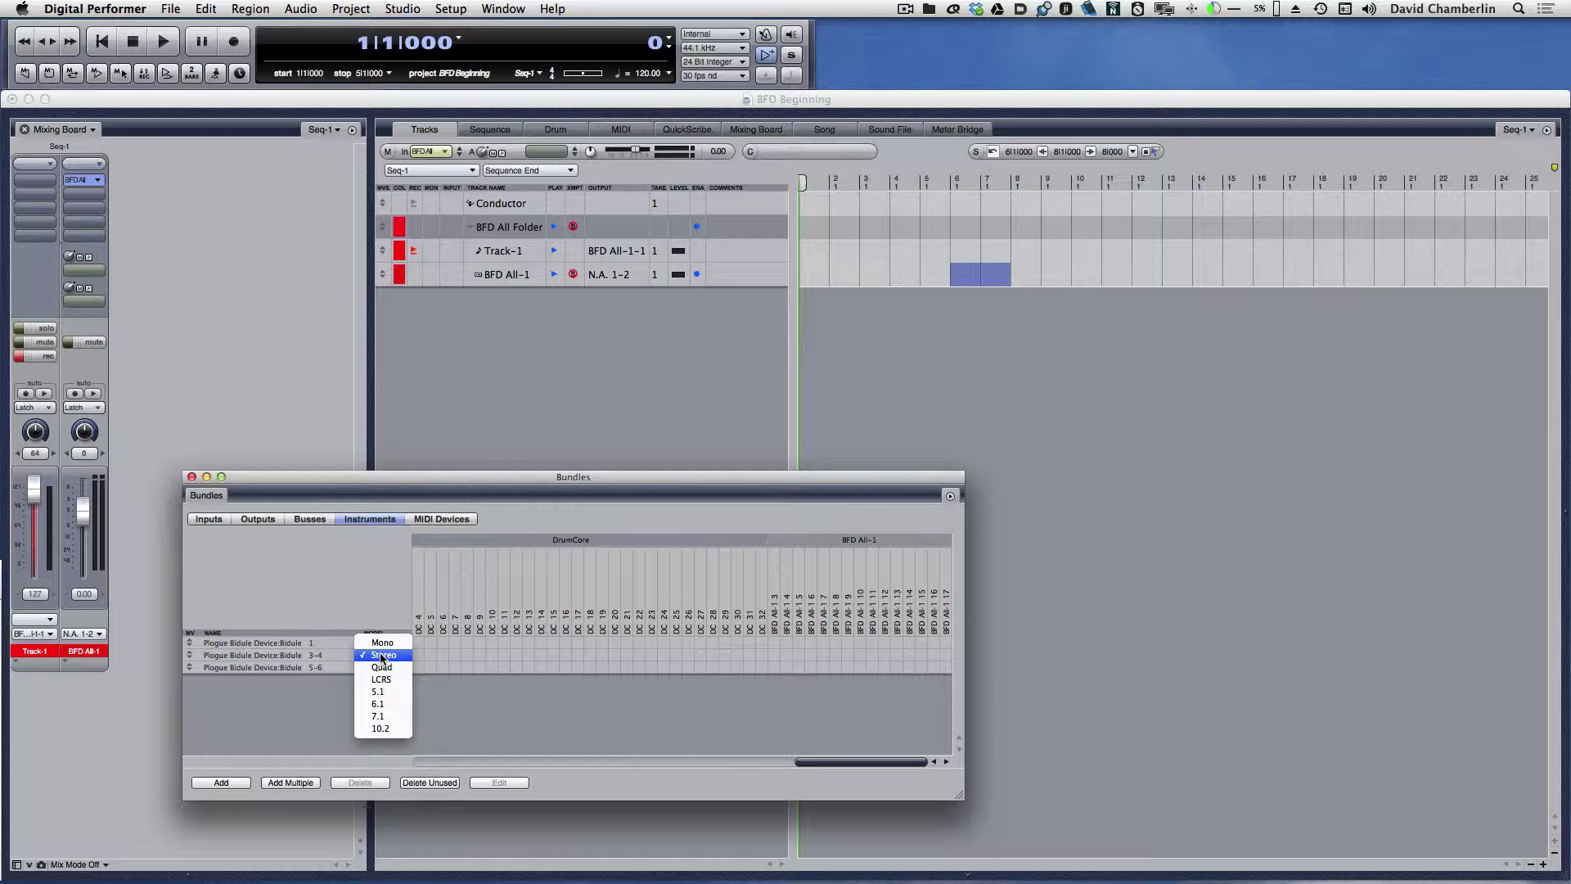
pyautogui.click(382, 643)
pyautogui.click(380, 667)
pyautogui.click(382, 654)
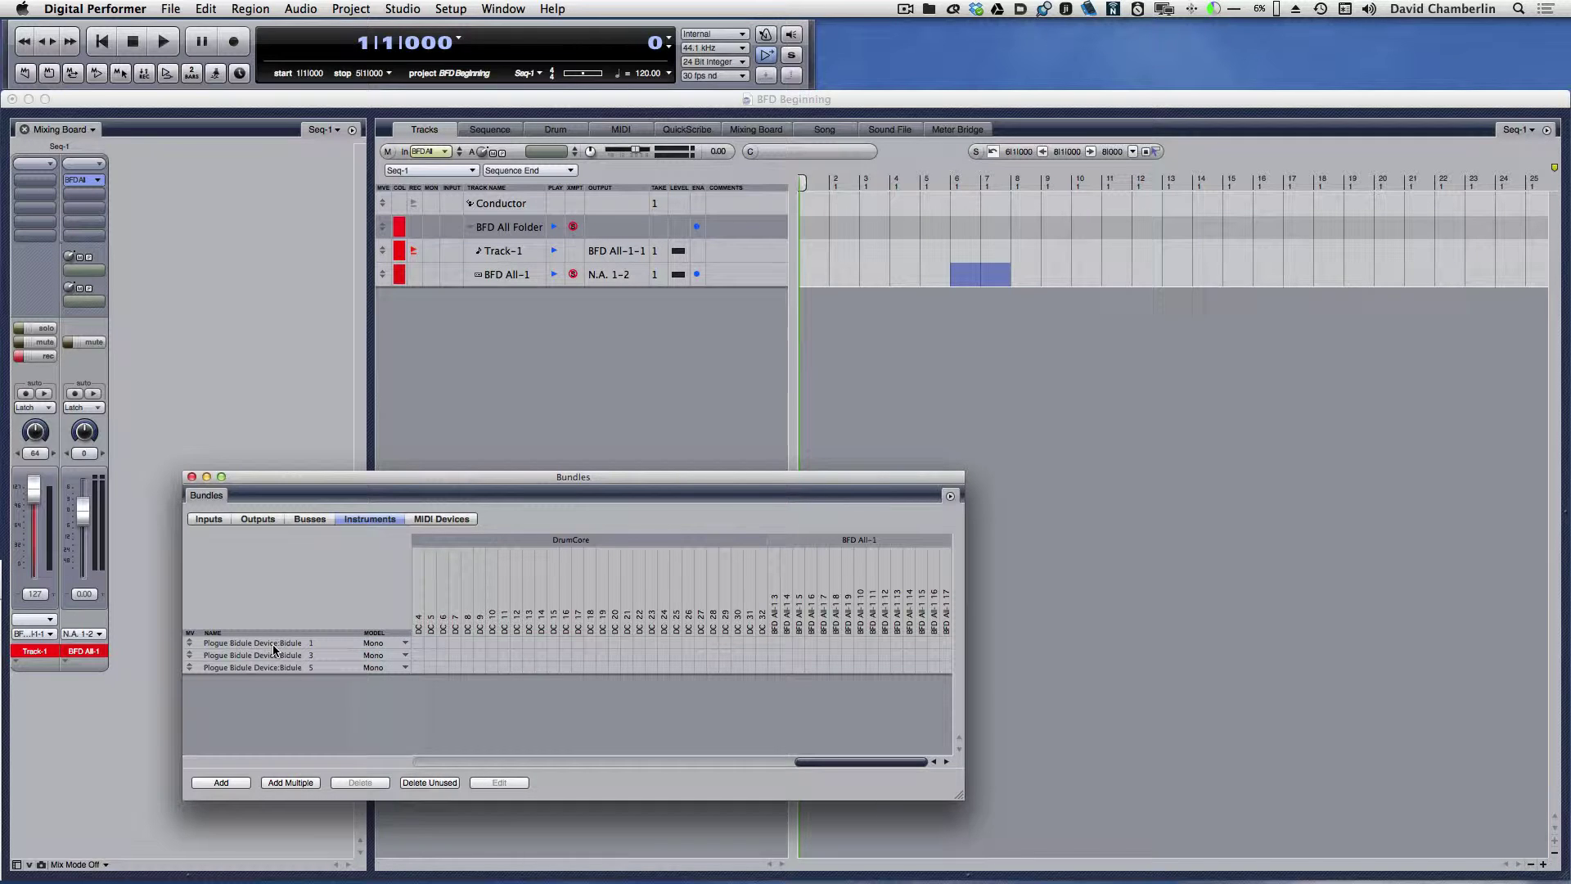
# - Rename the three mono instrument bundles Kick, Snare and Hat
pyautogui.click(273, 643)
pyautogui.write('Kick')
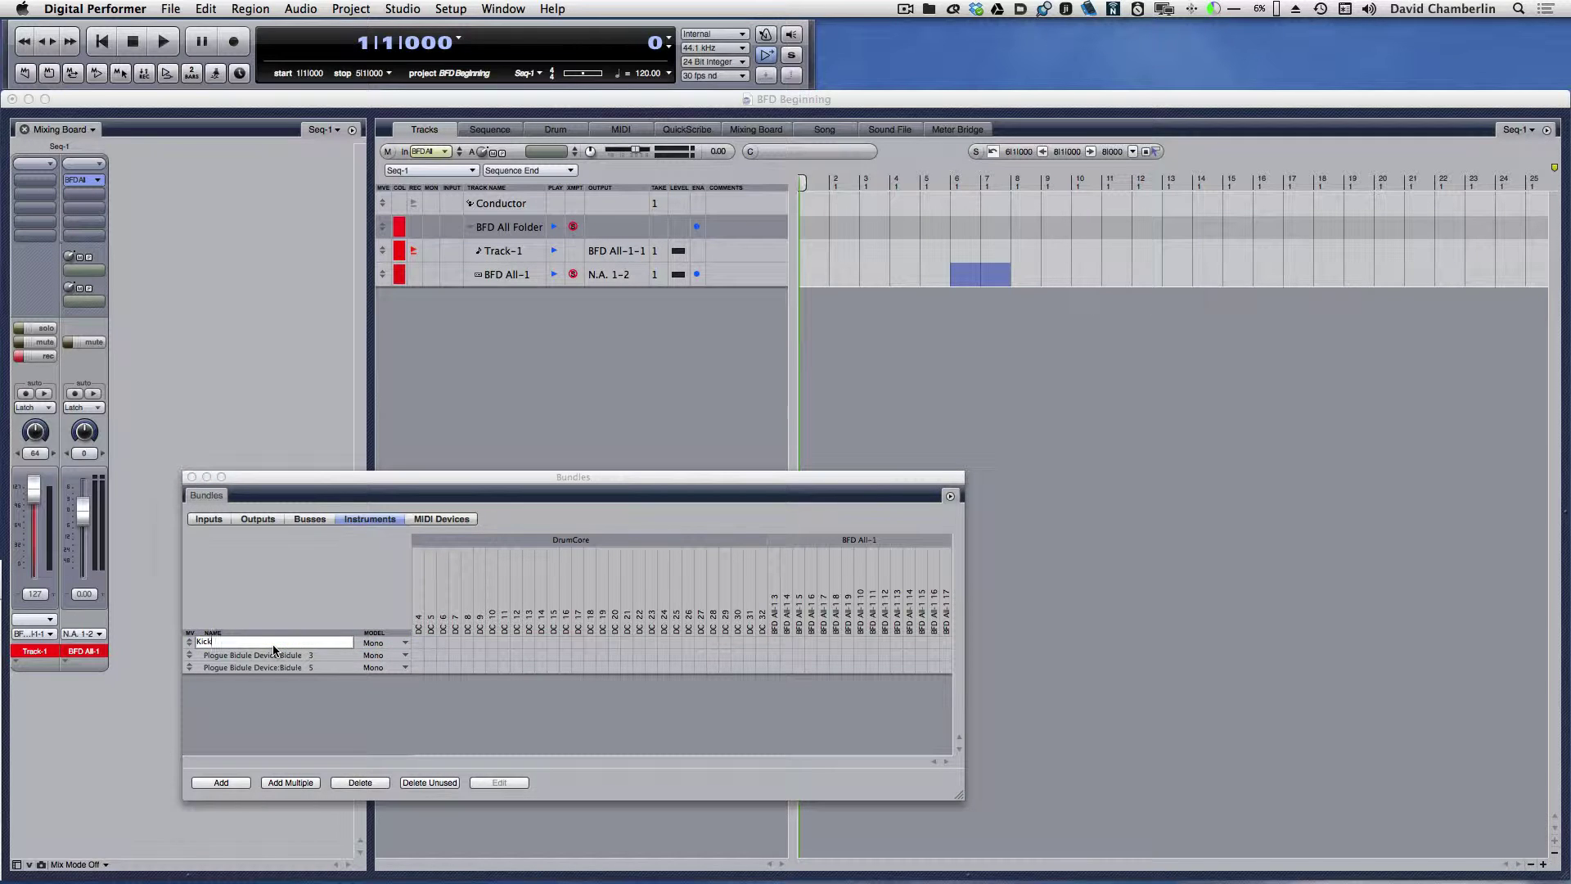
pyautogui.press('Tab')
pyautogui.write('Snare')
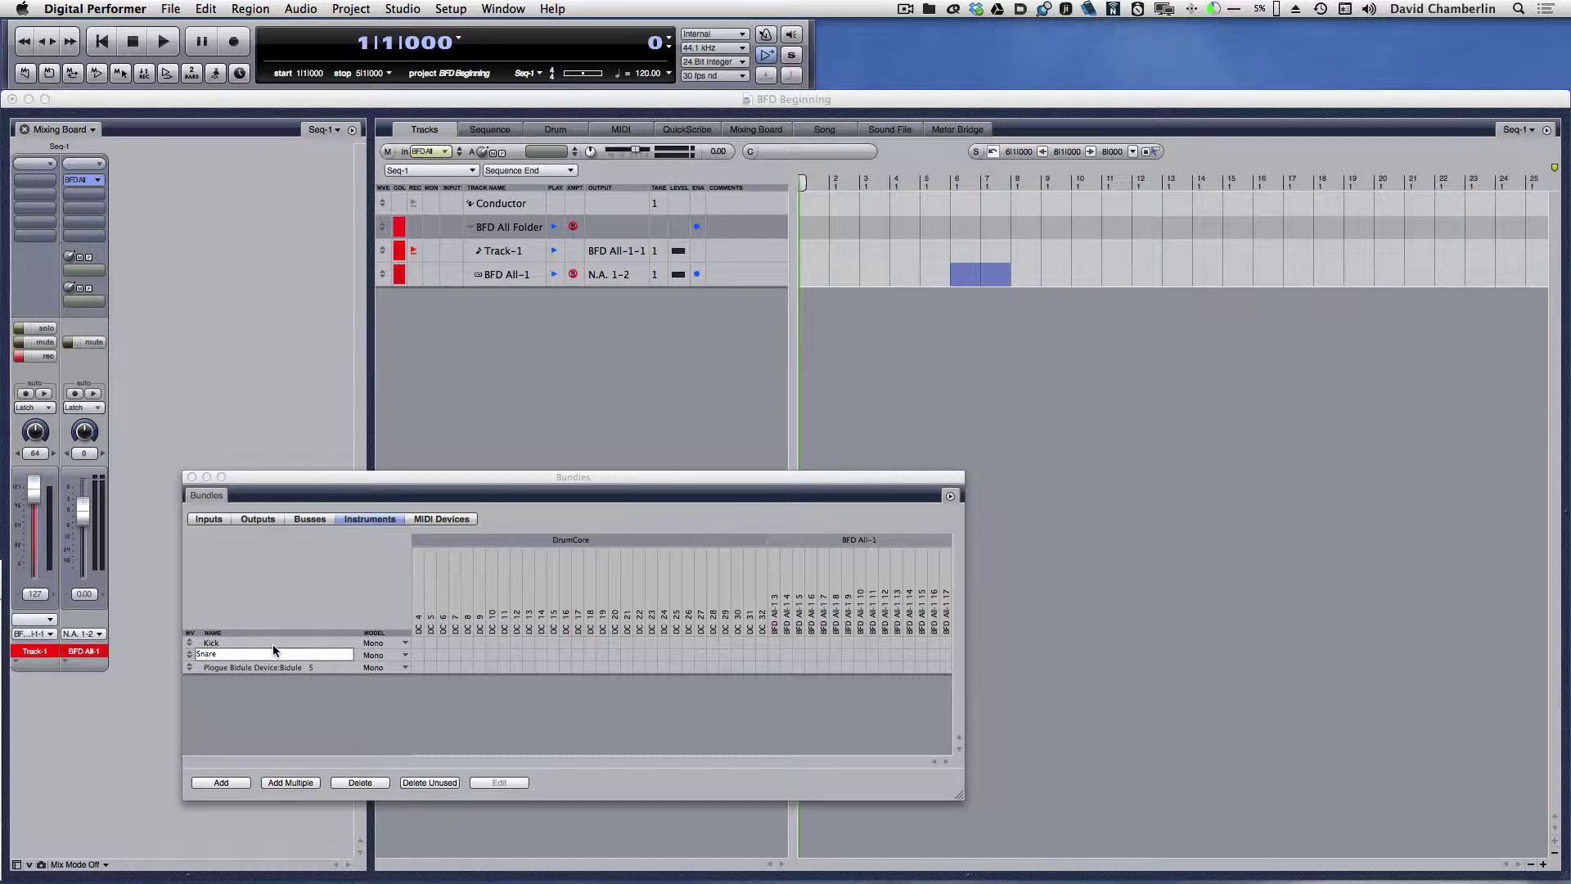
pyautogui.press('Tab')
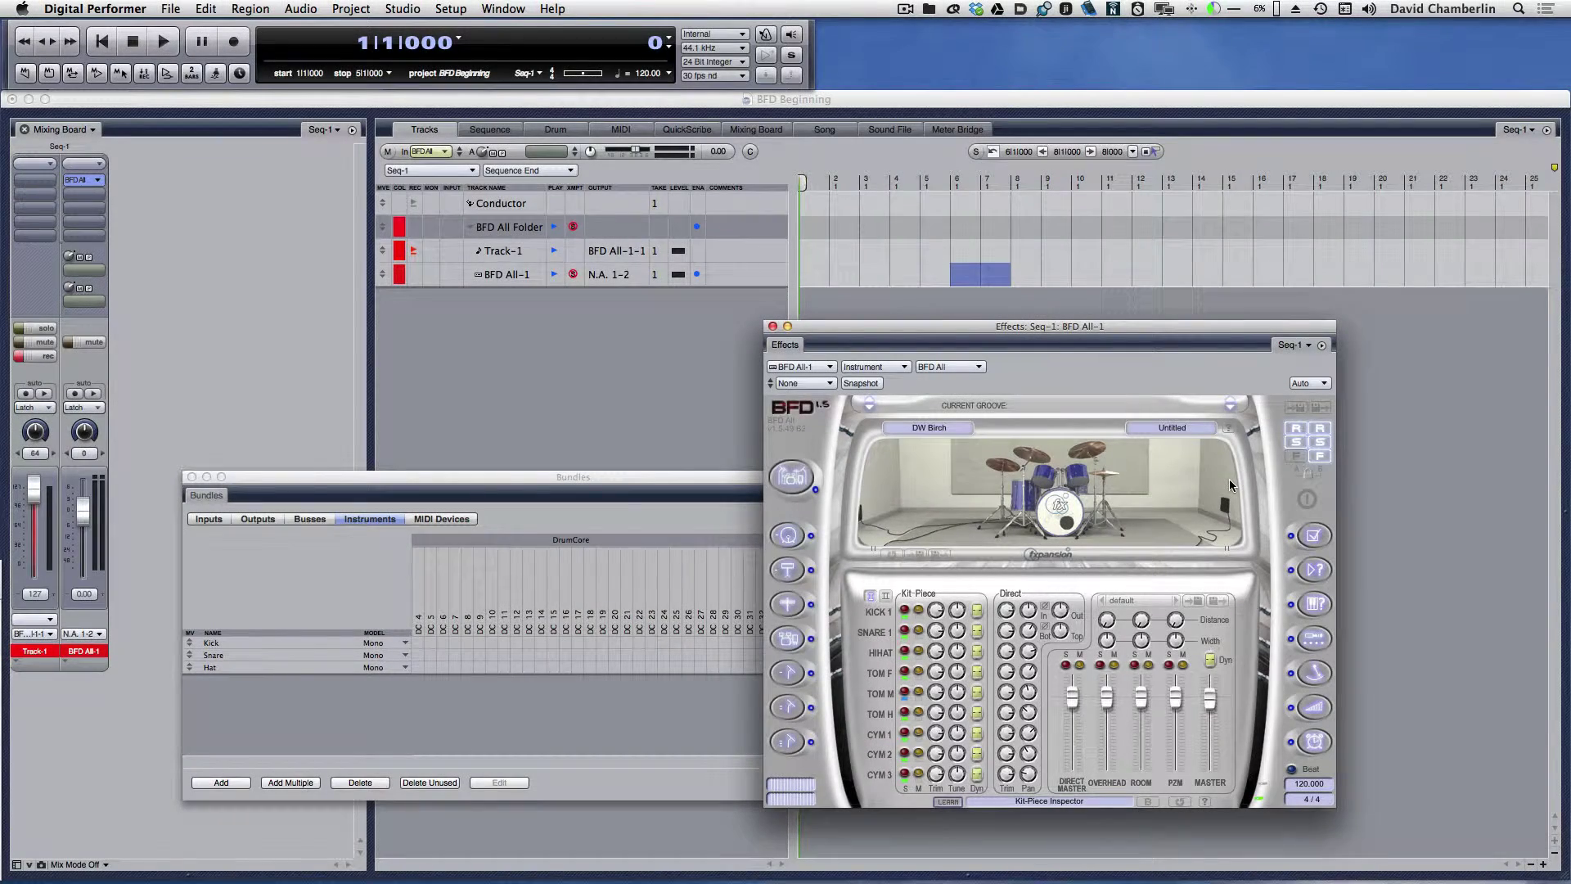
# - Open the BFD Drum Room help in Firefox and look up BFD All's output numbers in the Output Options Panel's Output Matrix
pyautogui.click(1228, 428)
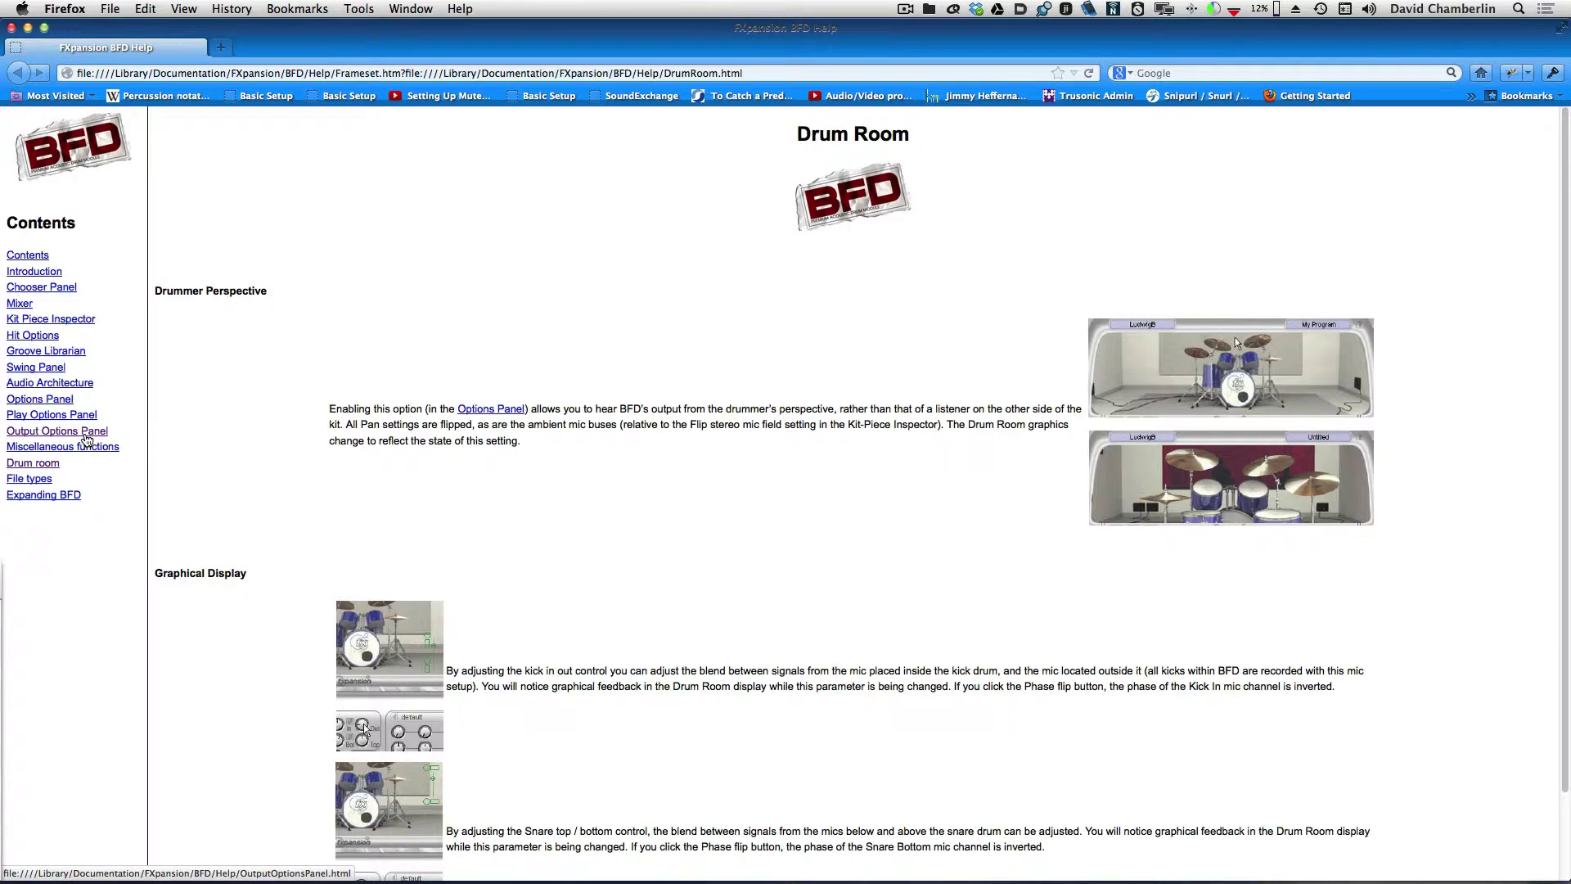
pyautogui.click(91, 433)
pyautogui.scroll(-6, 1153, 662)
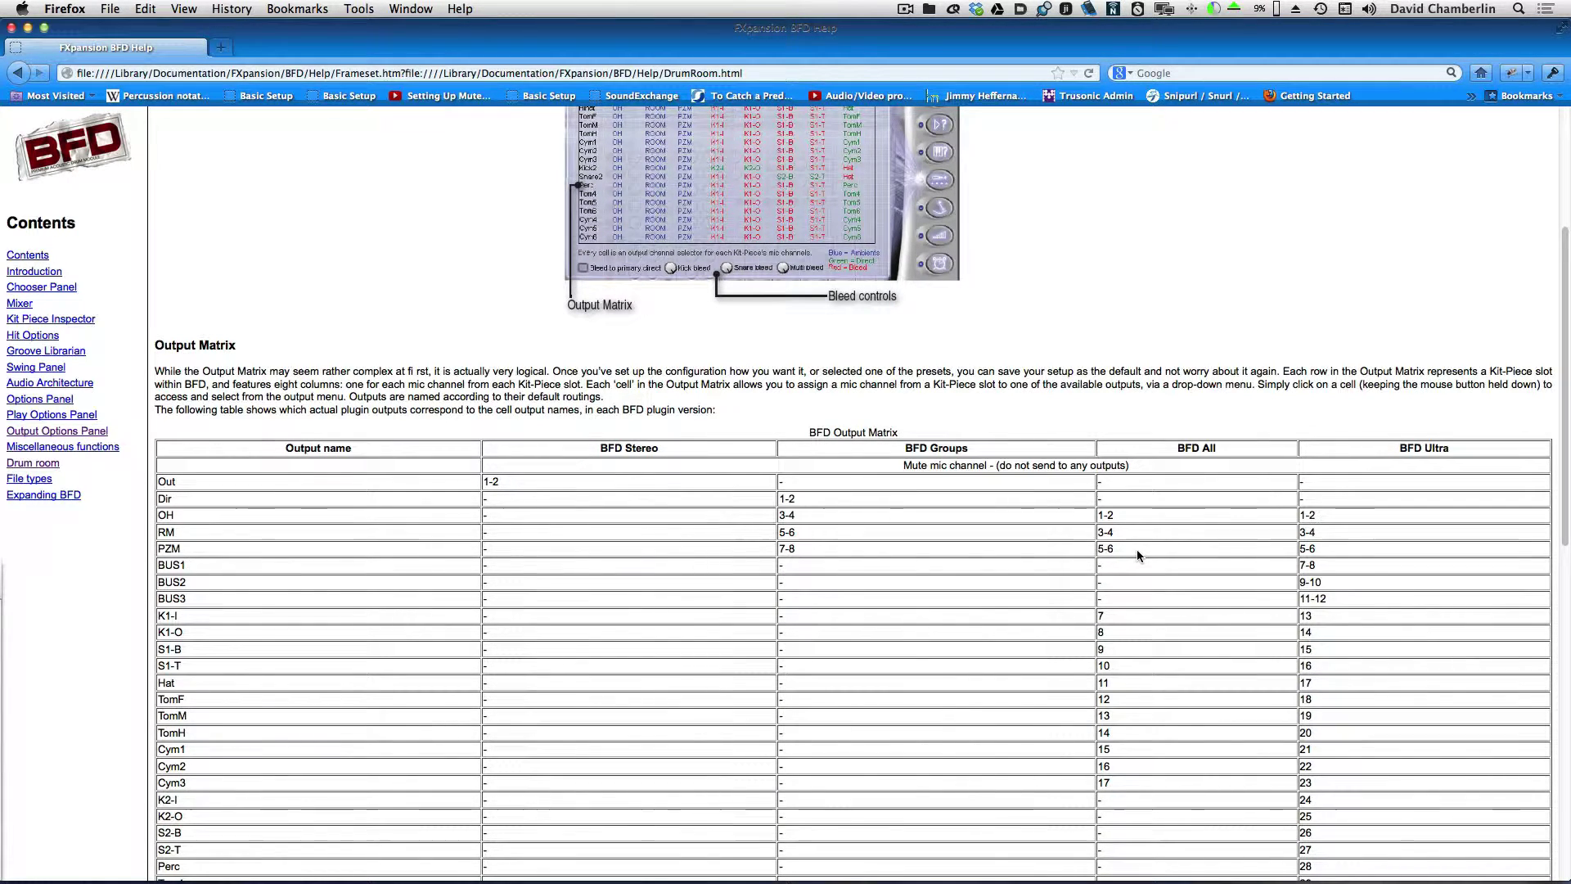
pyautogui.doubleClick(166, 516)
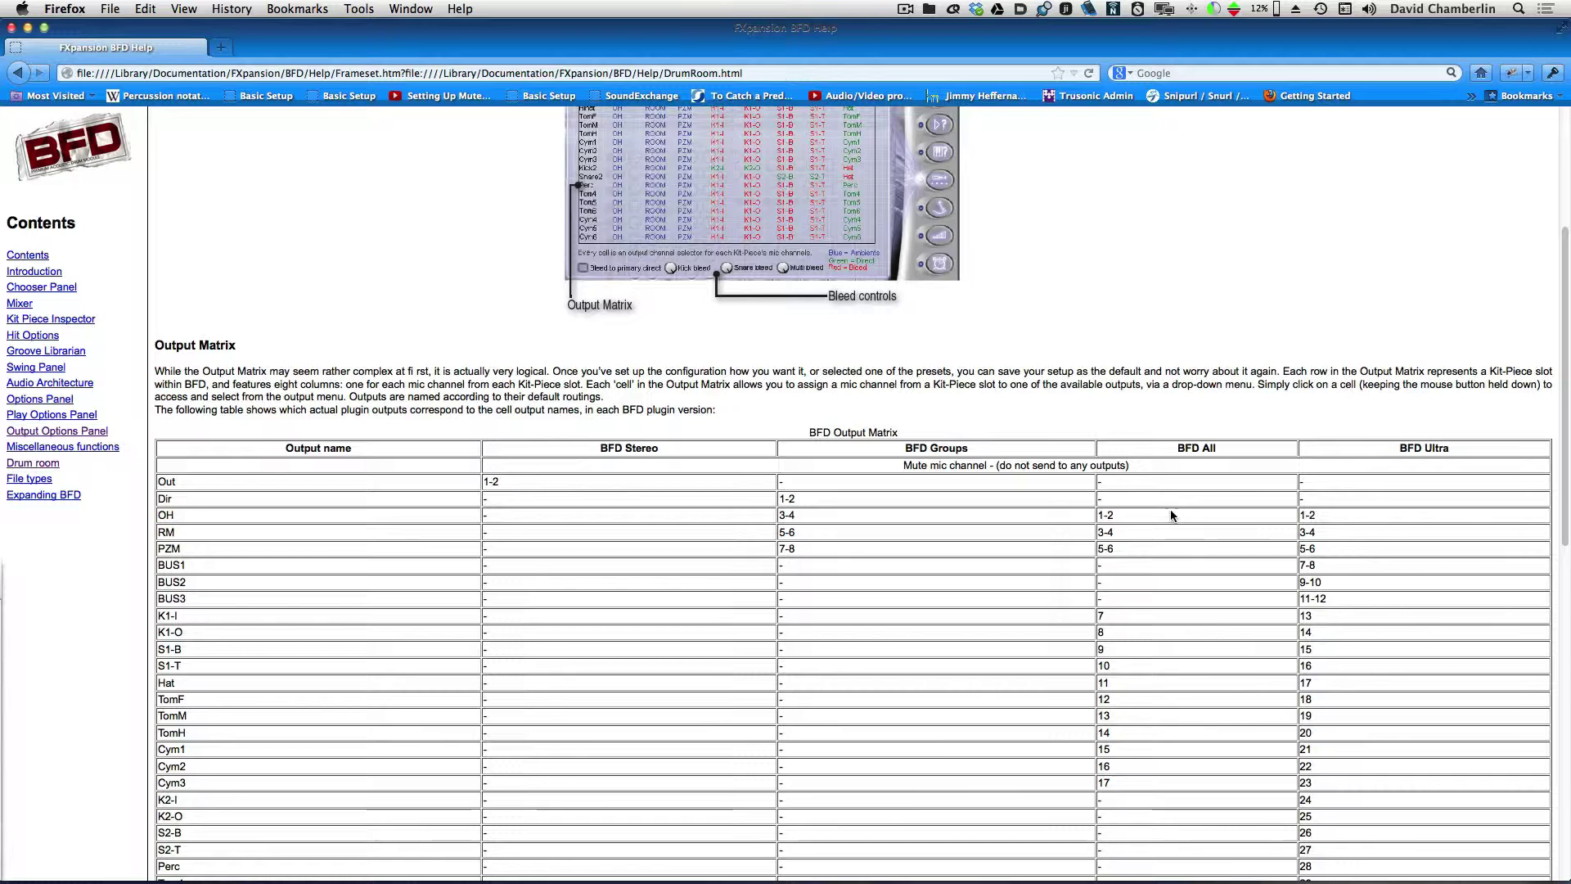
pyautogui.moveTo(1116, 515); pyautogui.dragTo(1097, 515)
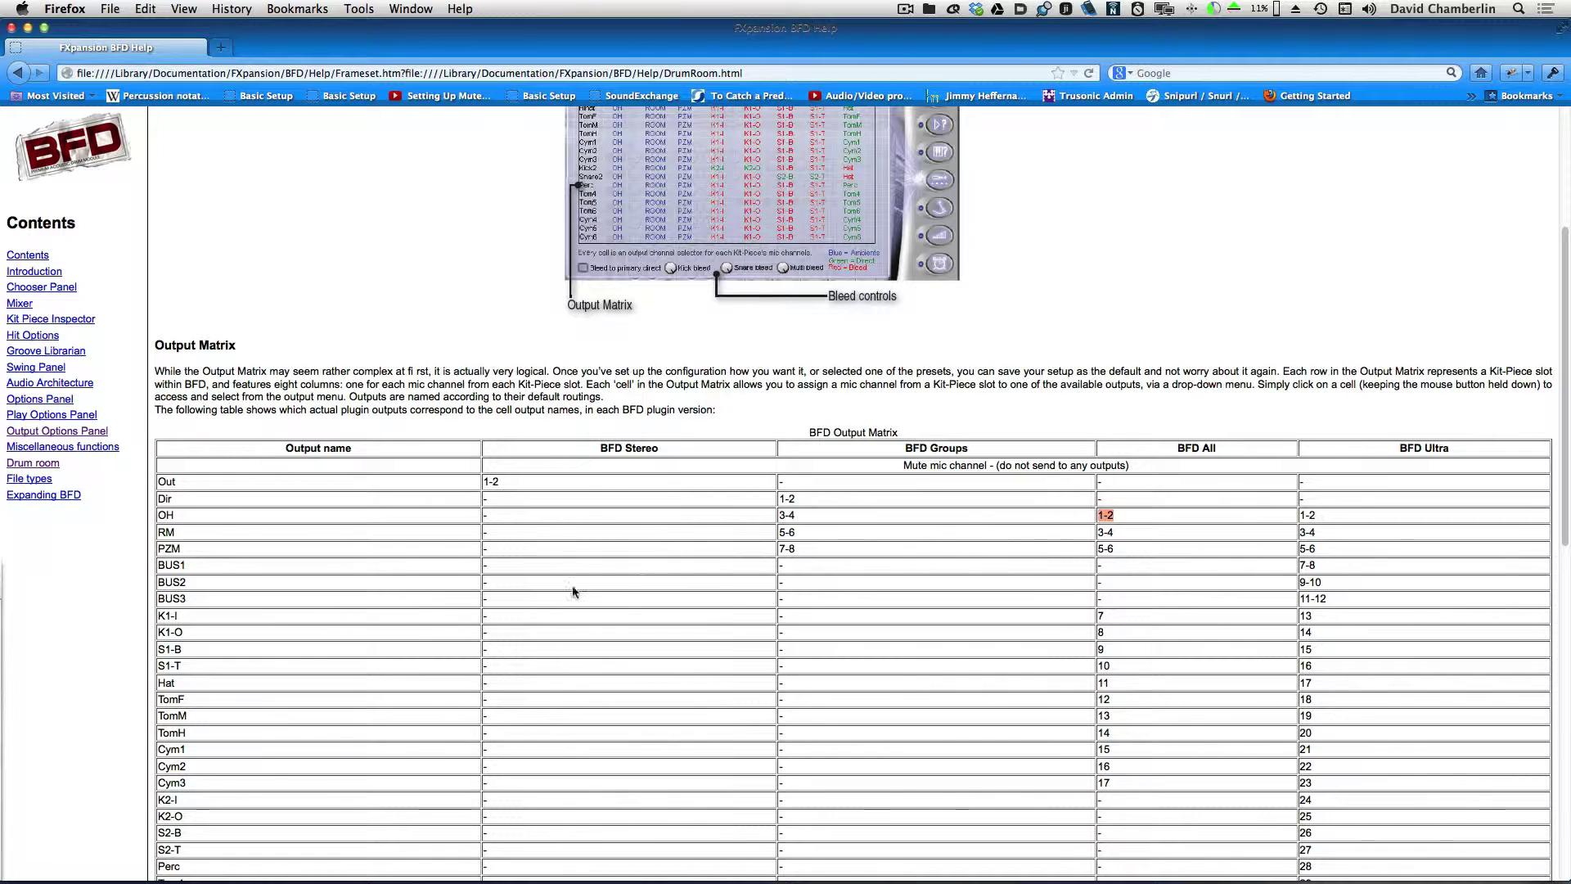
pyautogui.click(186, 622)
# - Switch back to Digital Performer and assign the Kick bundle to output BFD All-1 7
pyautogui.press('super+Tab')
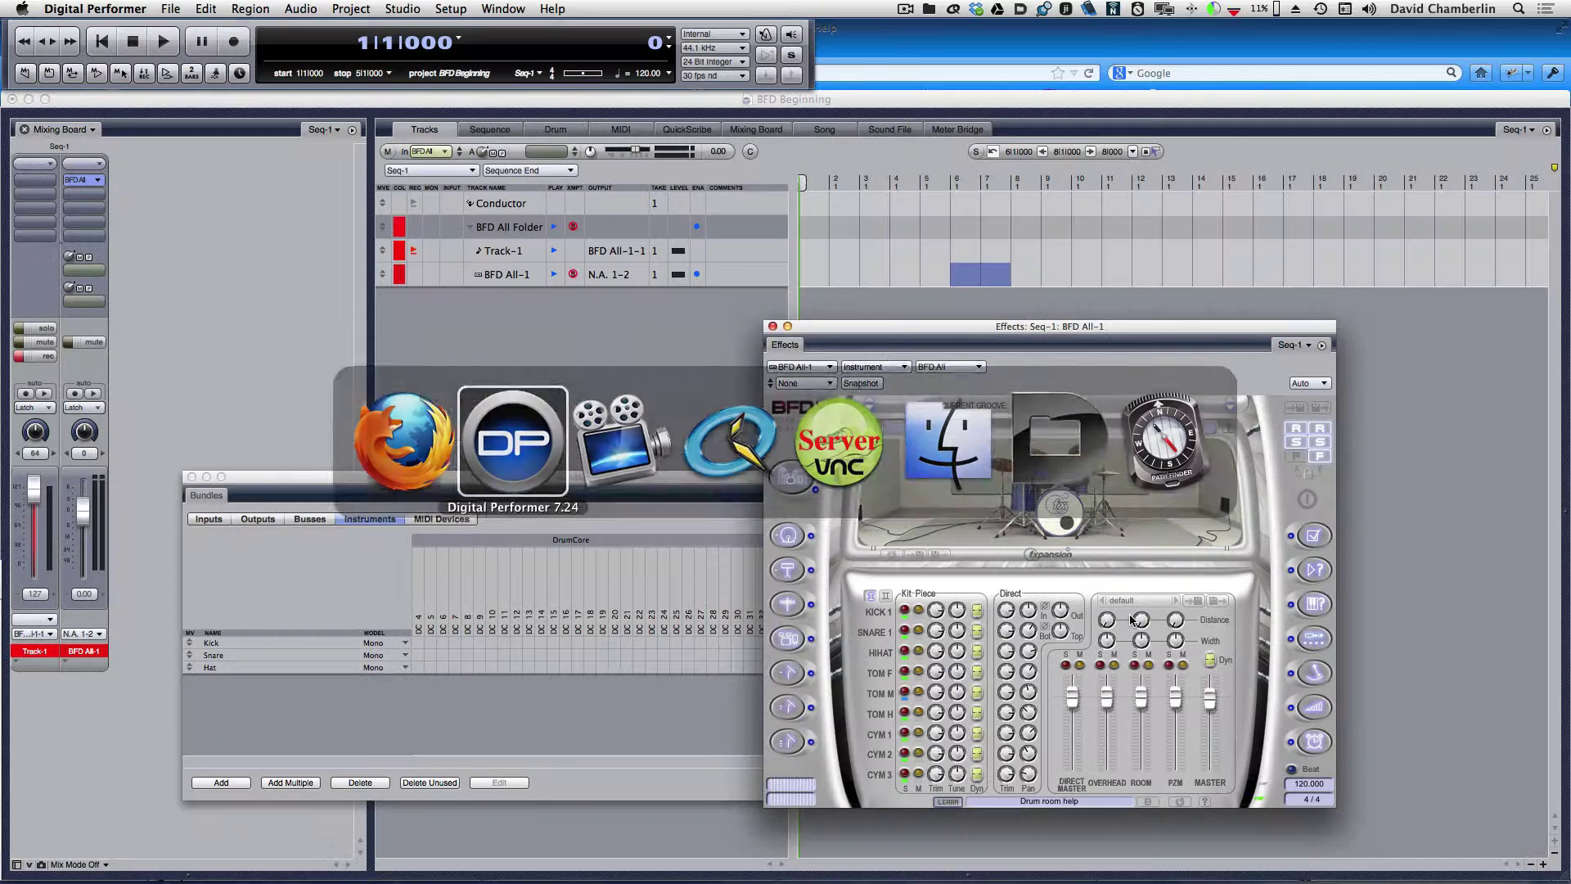
pyautogui.click(659, 494)
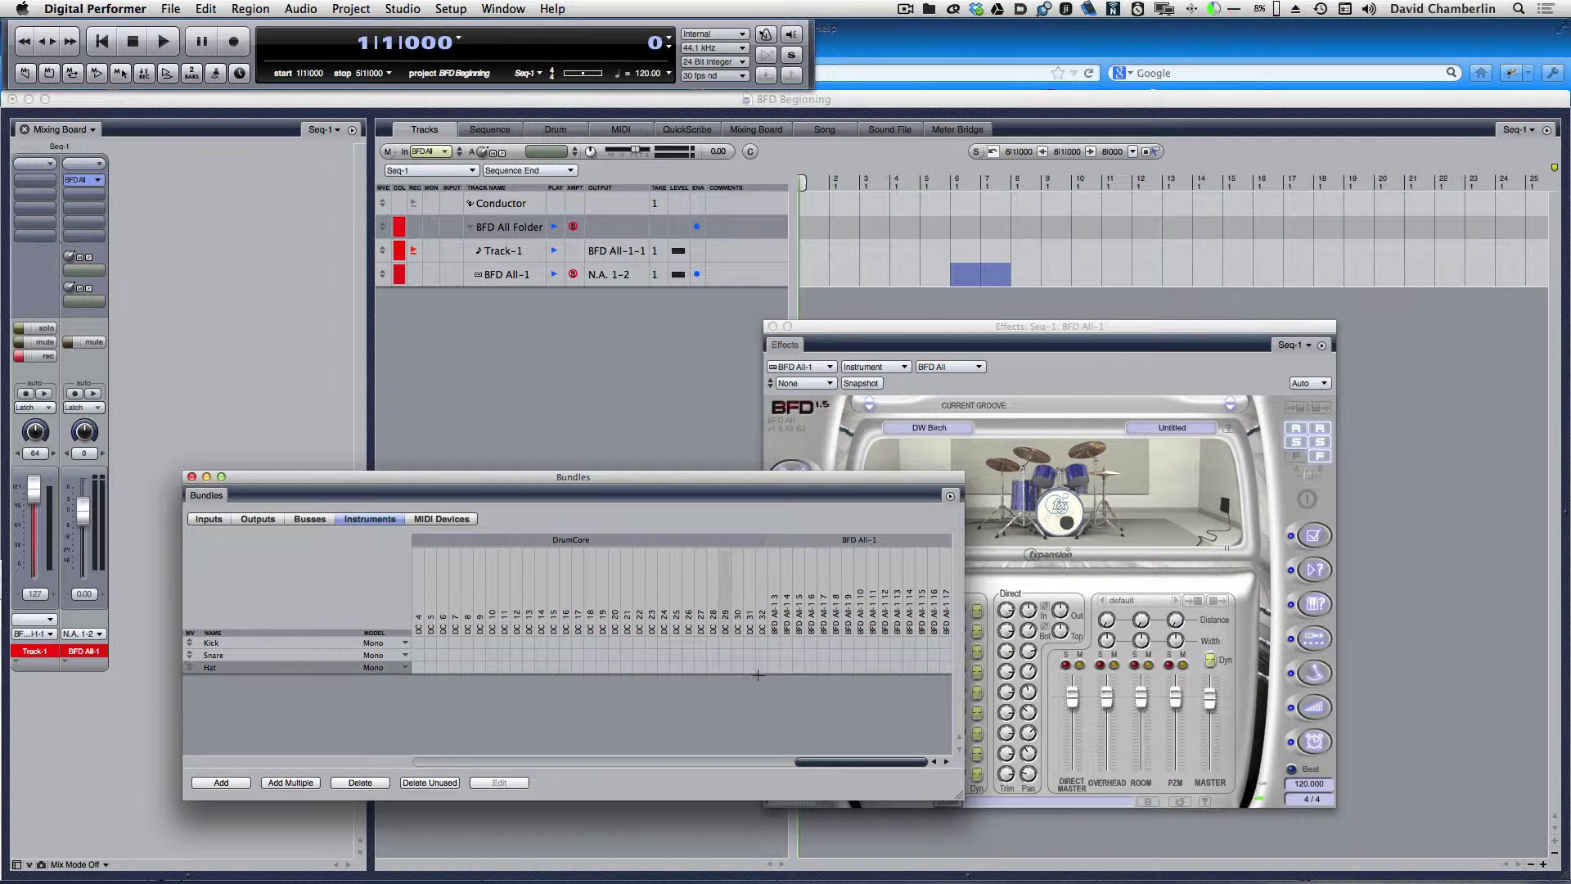
pyautogui.click(823, 642)
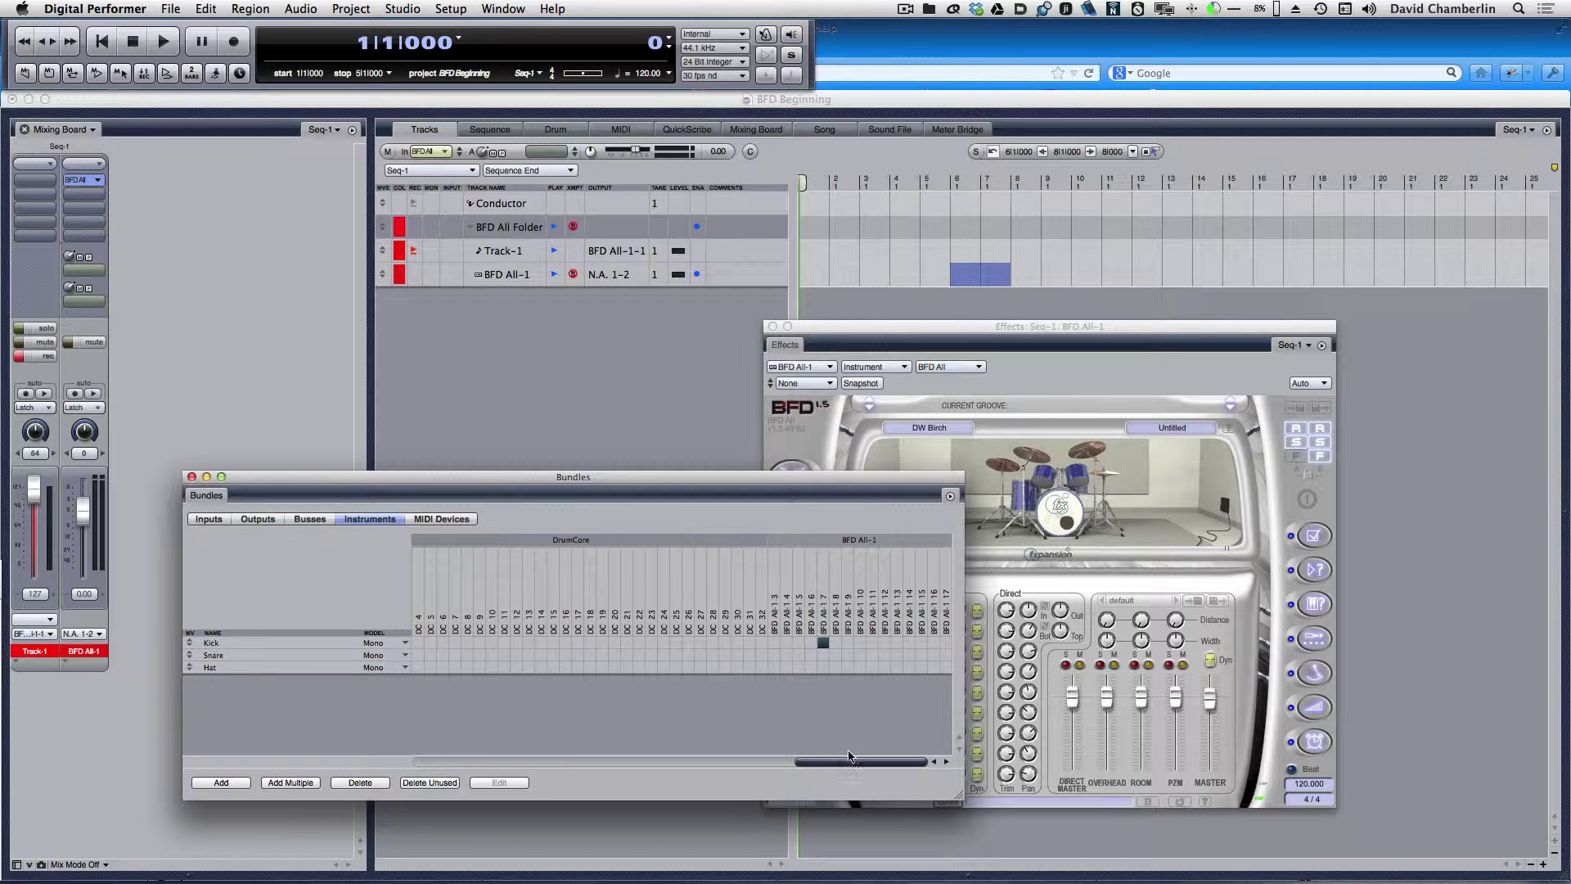
pyautogui.moveTo(851, 763)
pyautogui.mouseDown()
pyautogui.moveTo(467, 763)
pyautogui.moveTo(852, 763)
pyautogui.mouseUp()
# - Recheck the output table in Firefox, and assign the Snare bundle to BFD All-1 10 and the Hat bundle to BFD All-1 11
pyautogui.press('super+Tab')
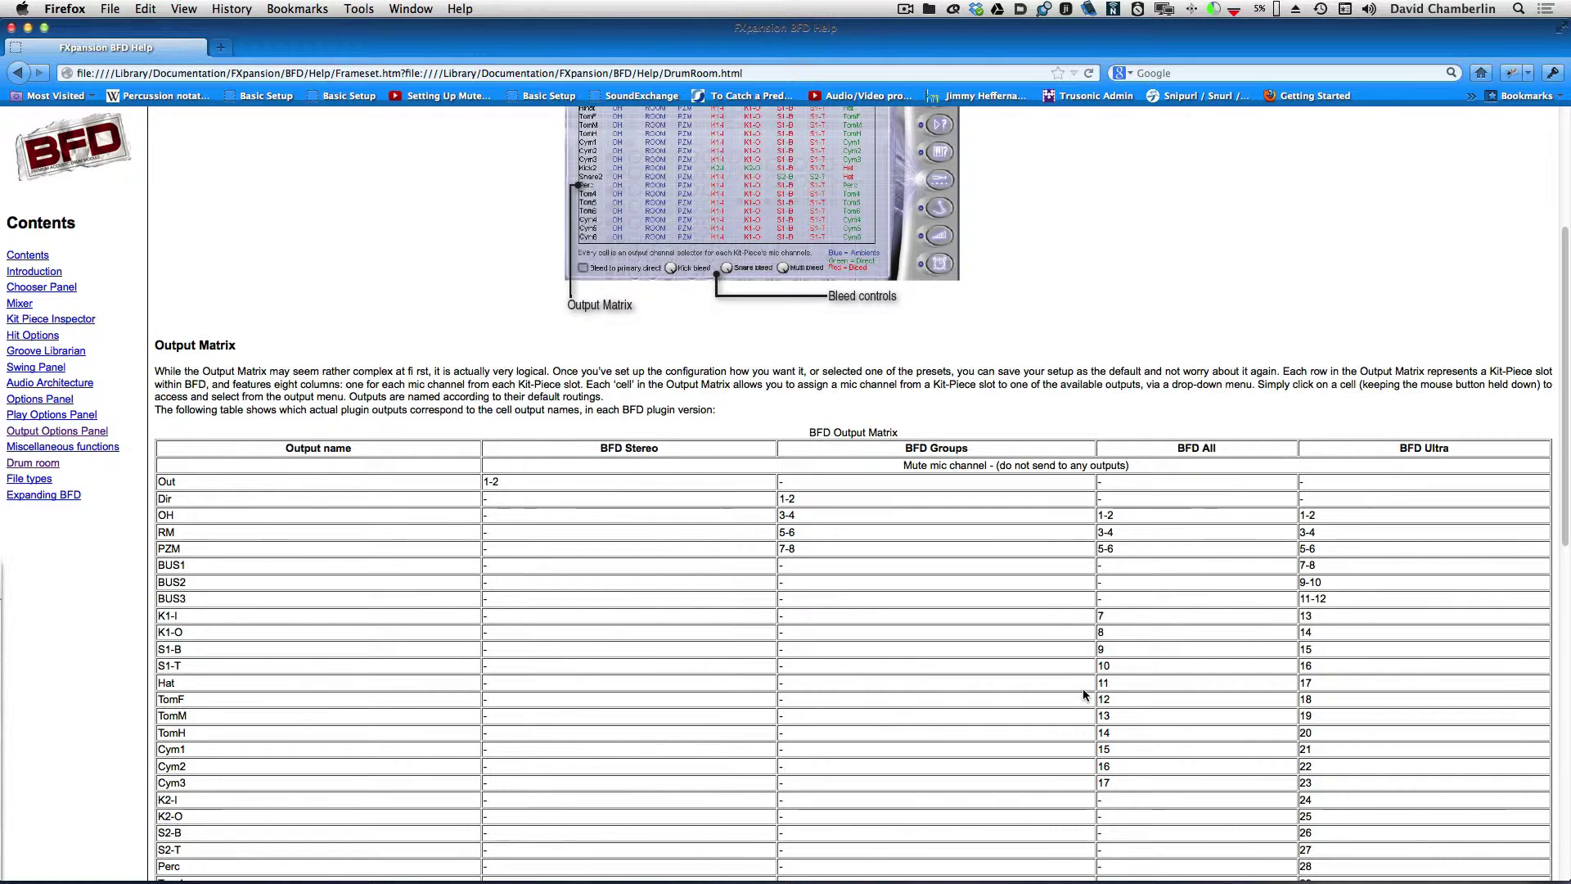
pyautogui.press('super+Tab')
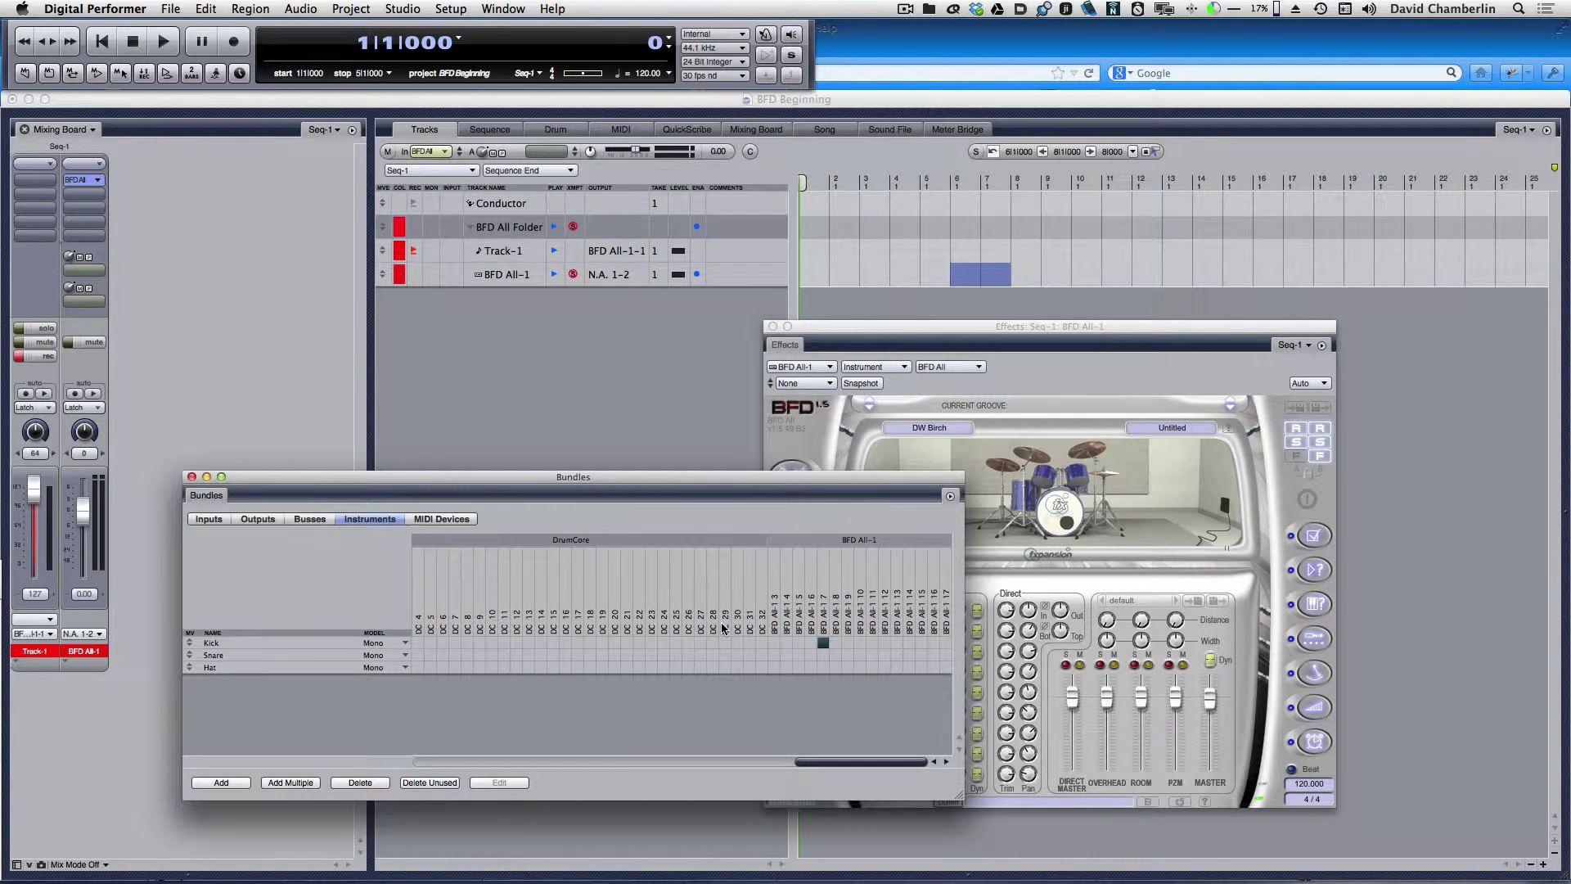
pyautogui.click(859, 655)
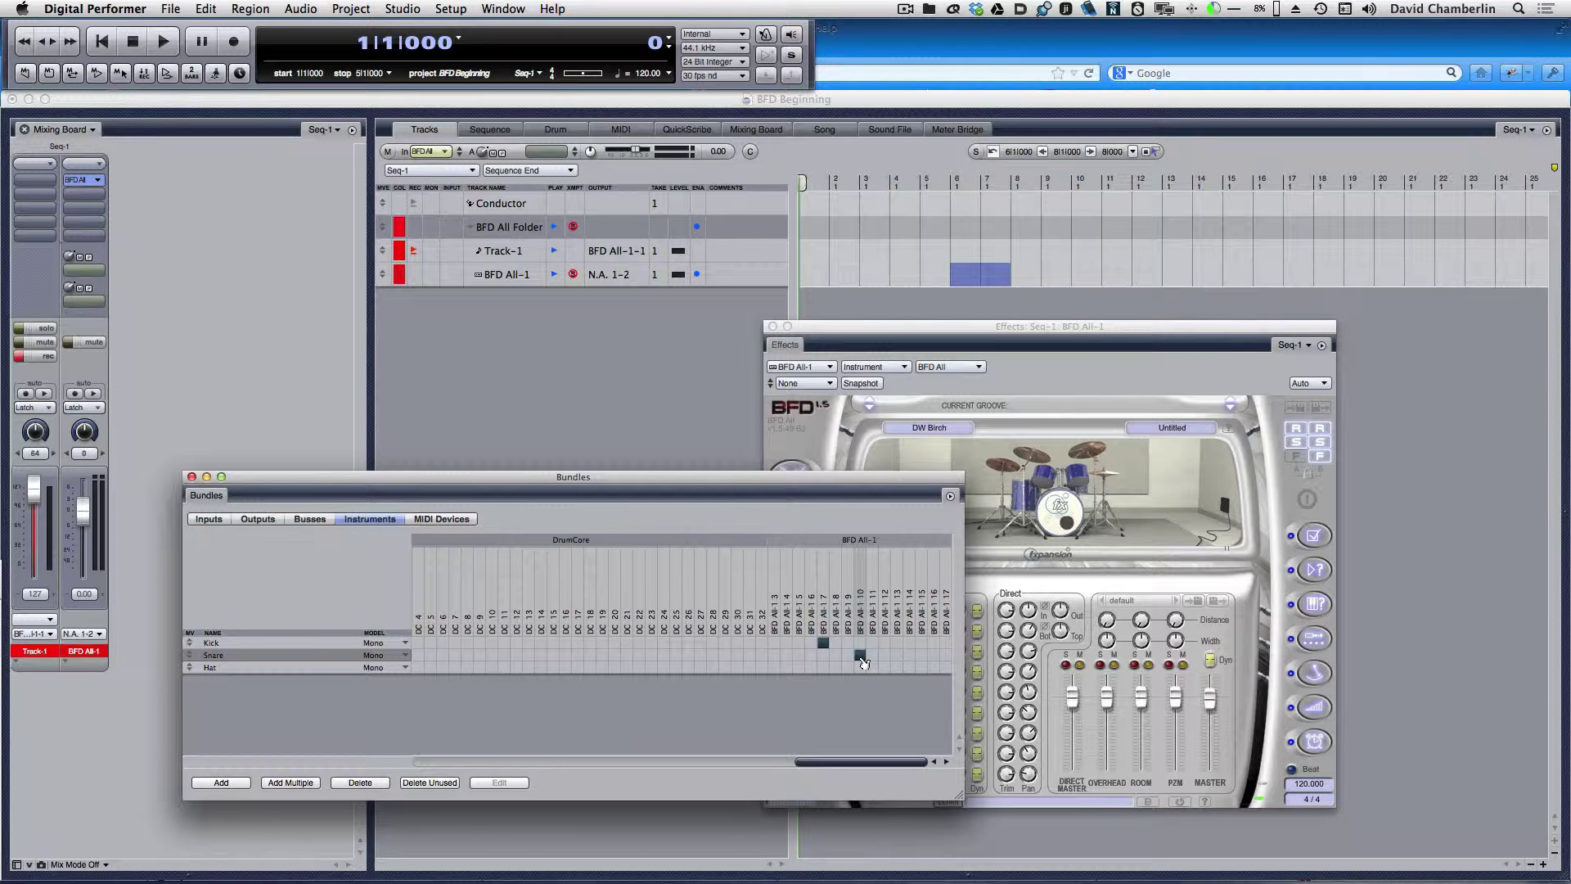
pyautogui.click(871, 665)
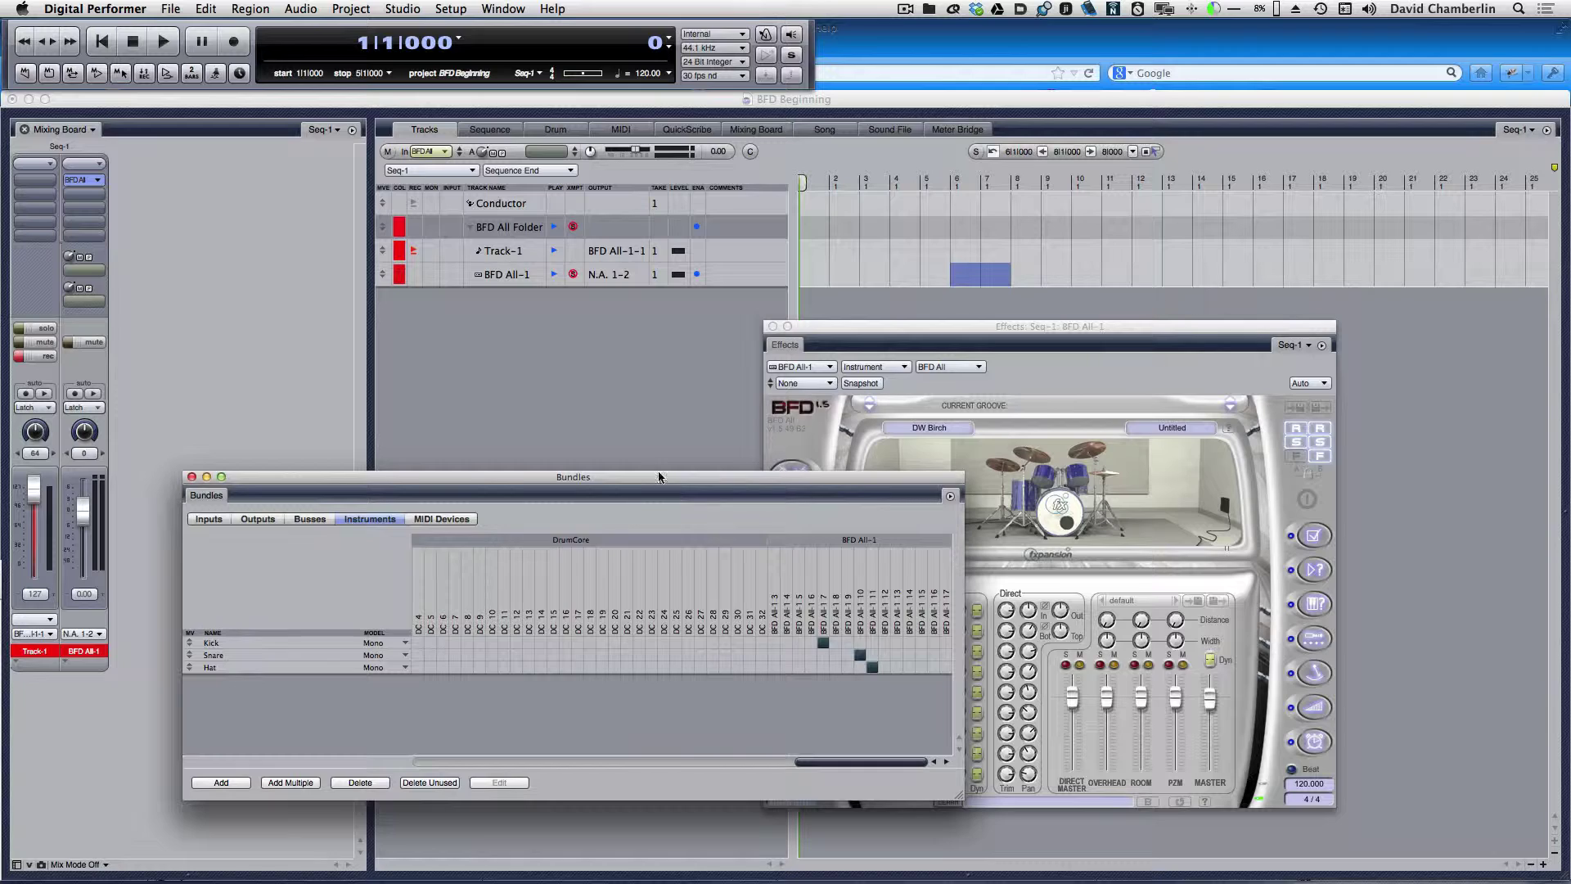
# - Return to the main project window and add three aux tracks
pyautogui.click(636, 438)
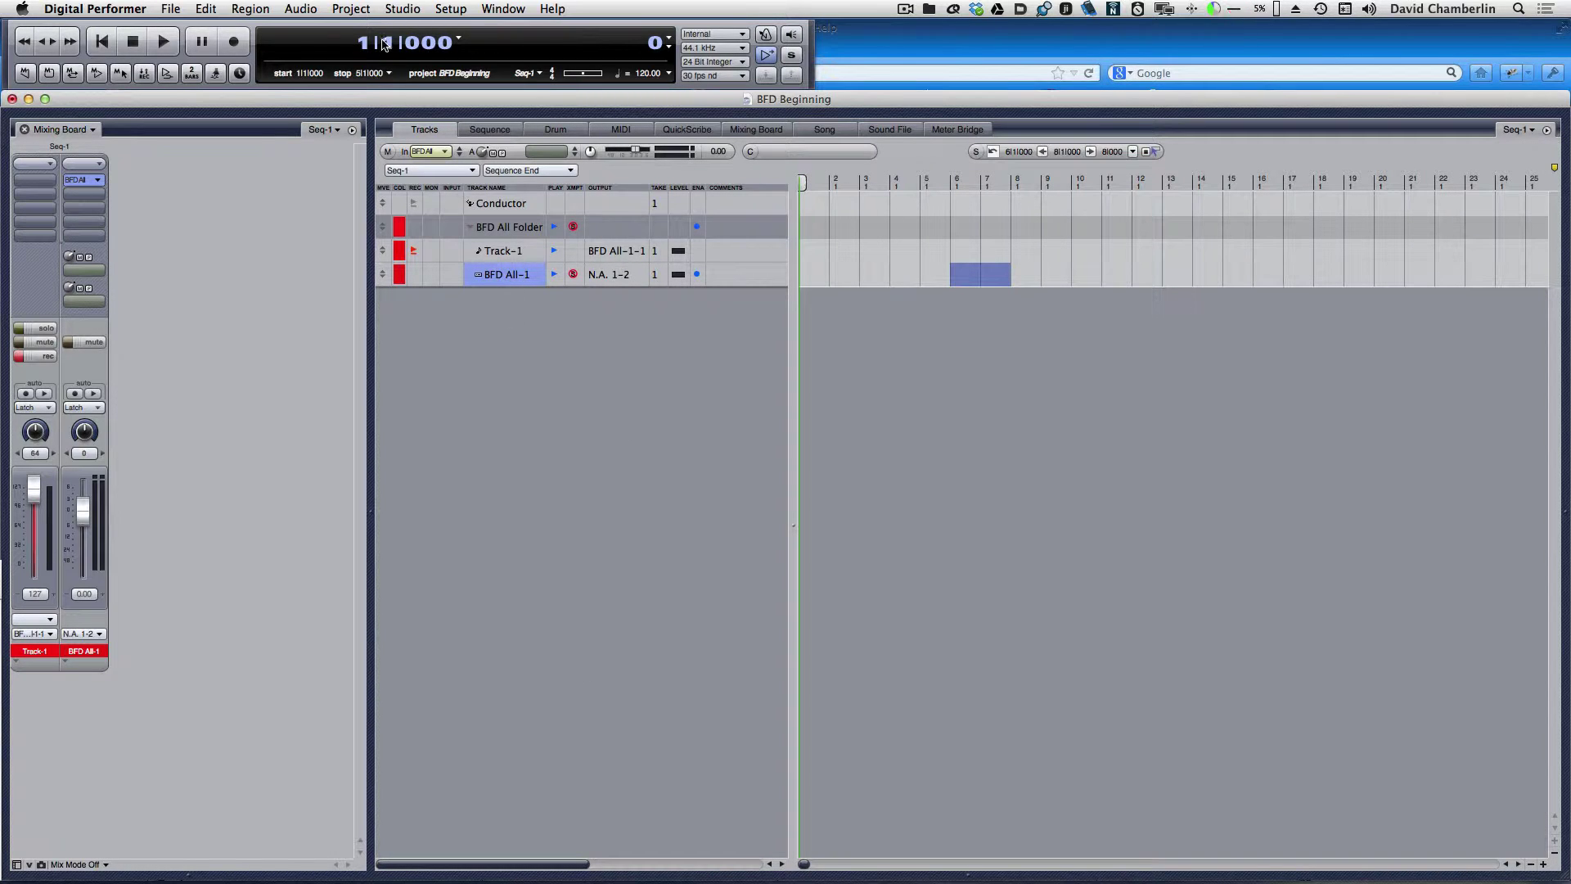
pyautogui.click(352, 9)
pyautogui.moveTo(362, 31)
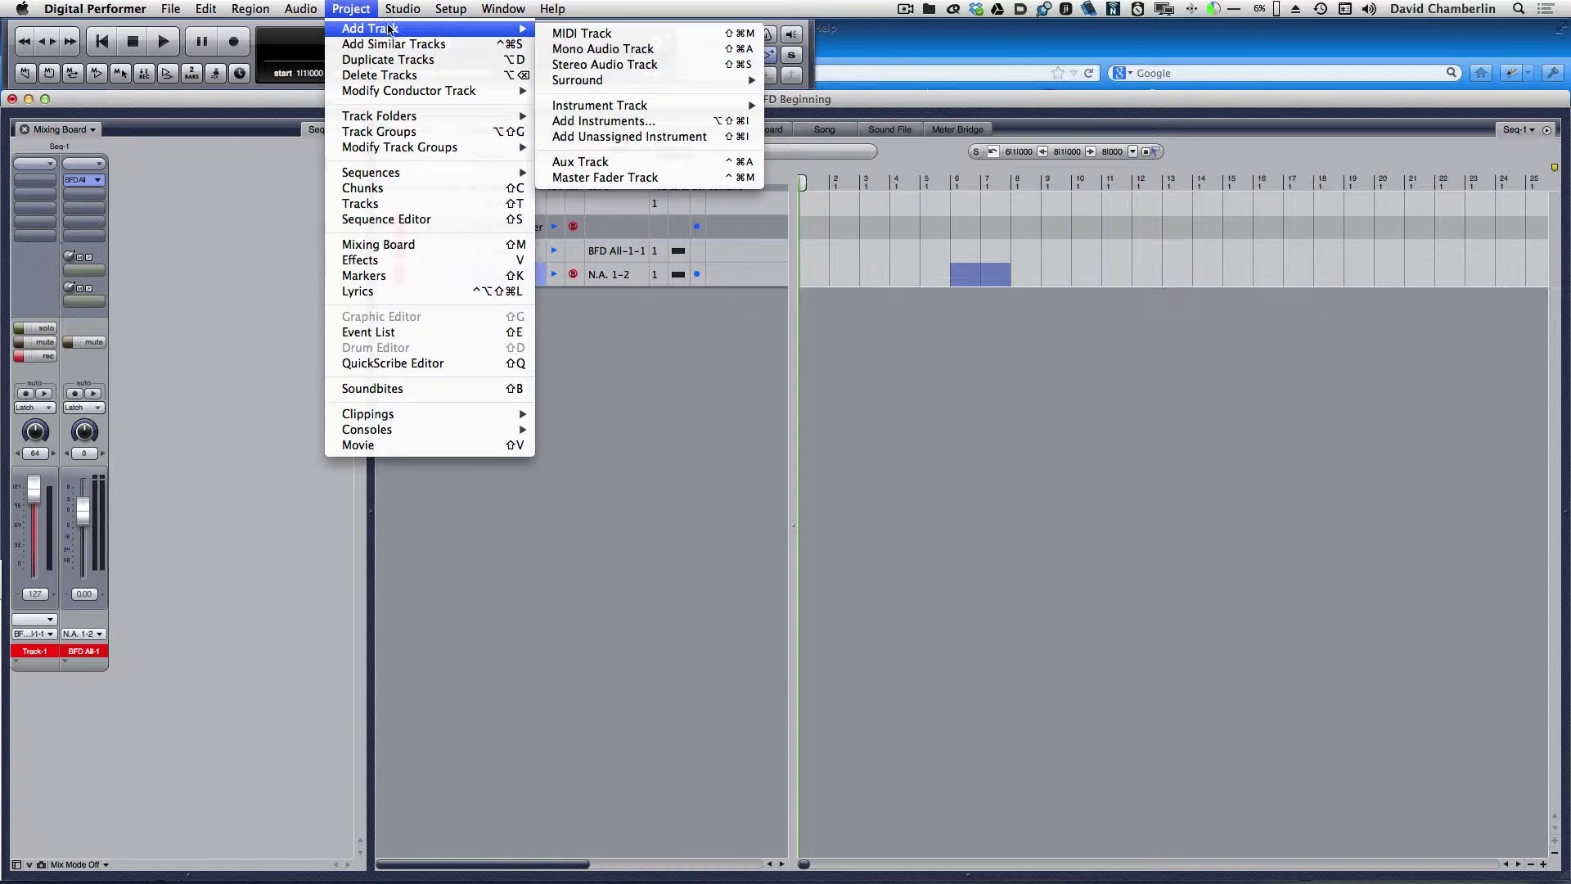
pyautogui.click(686, 162)
pyautogui.click(352, 9)
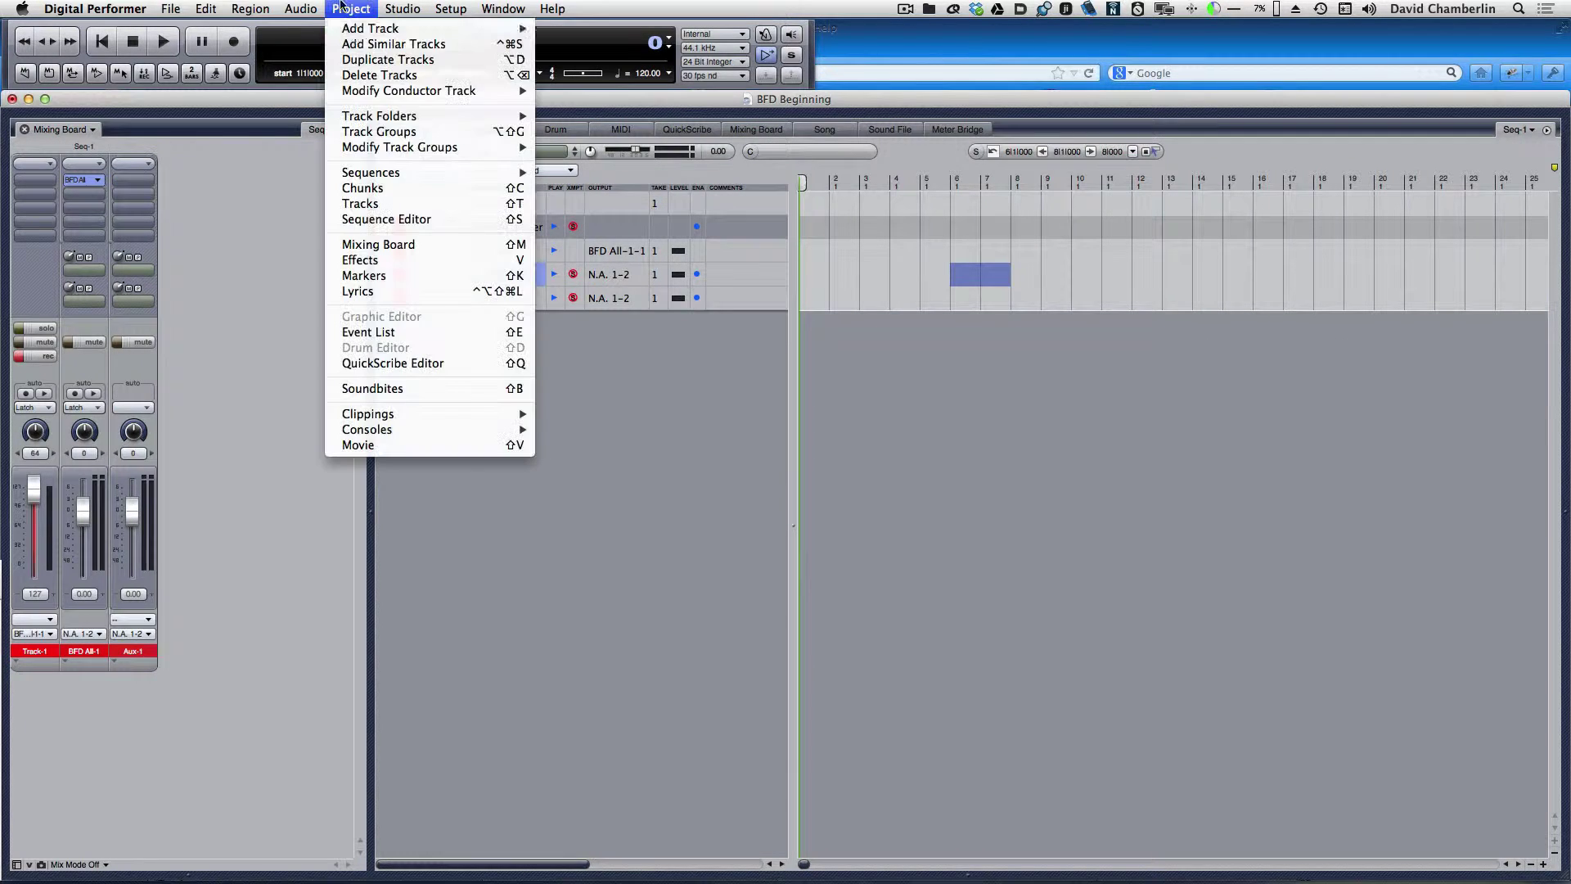
pyautogui.moveTo(362, 29)
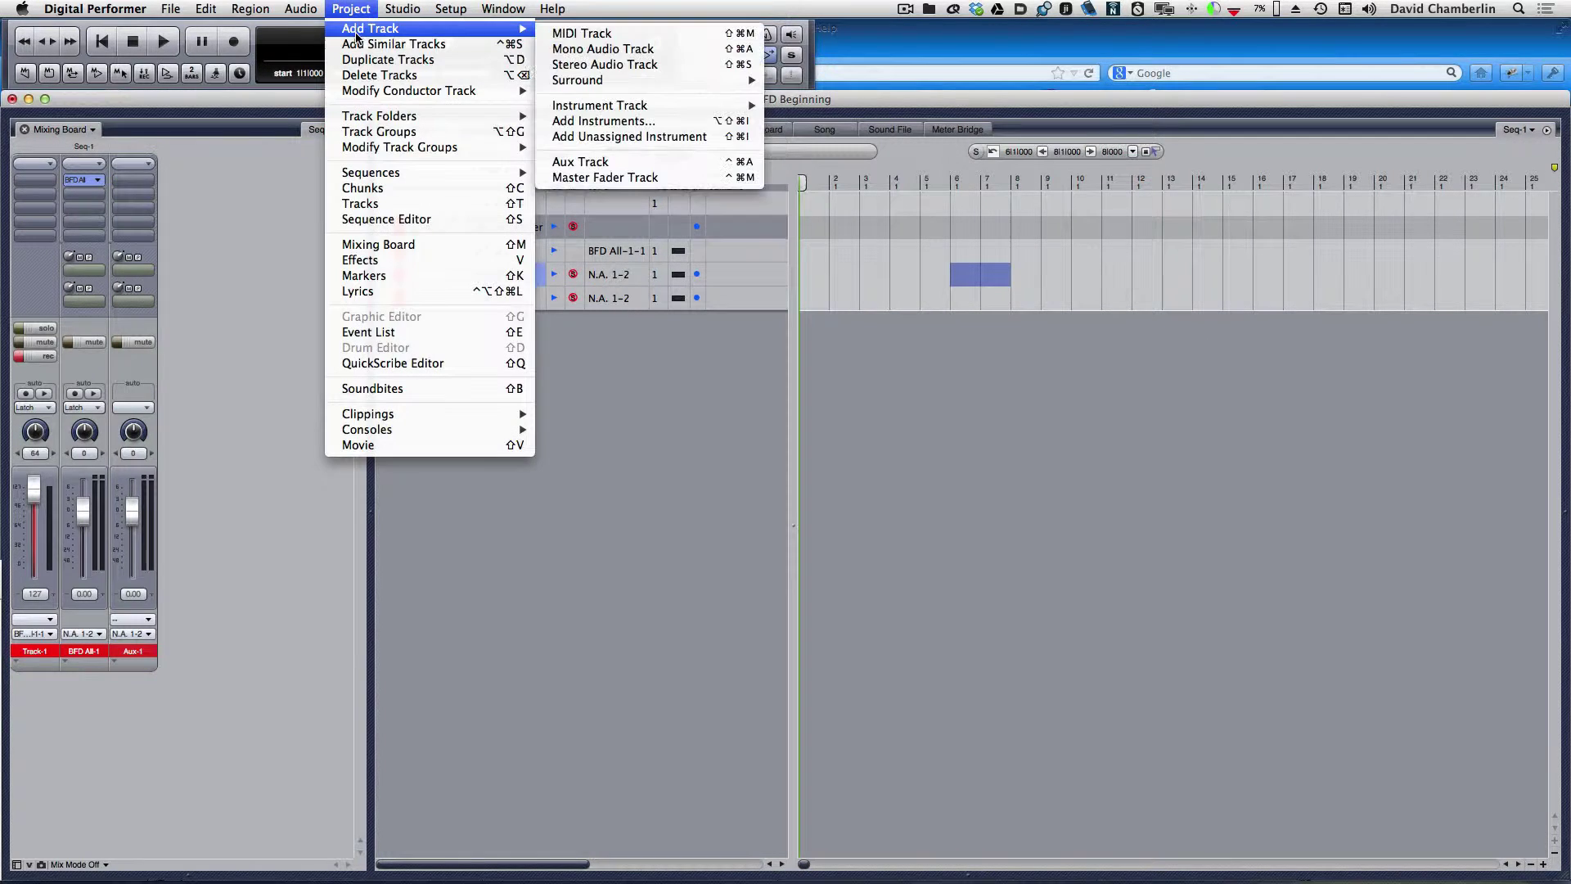
pyautogui.click(631, 161)
pyautogui.click(364, 12)
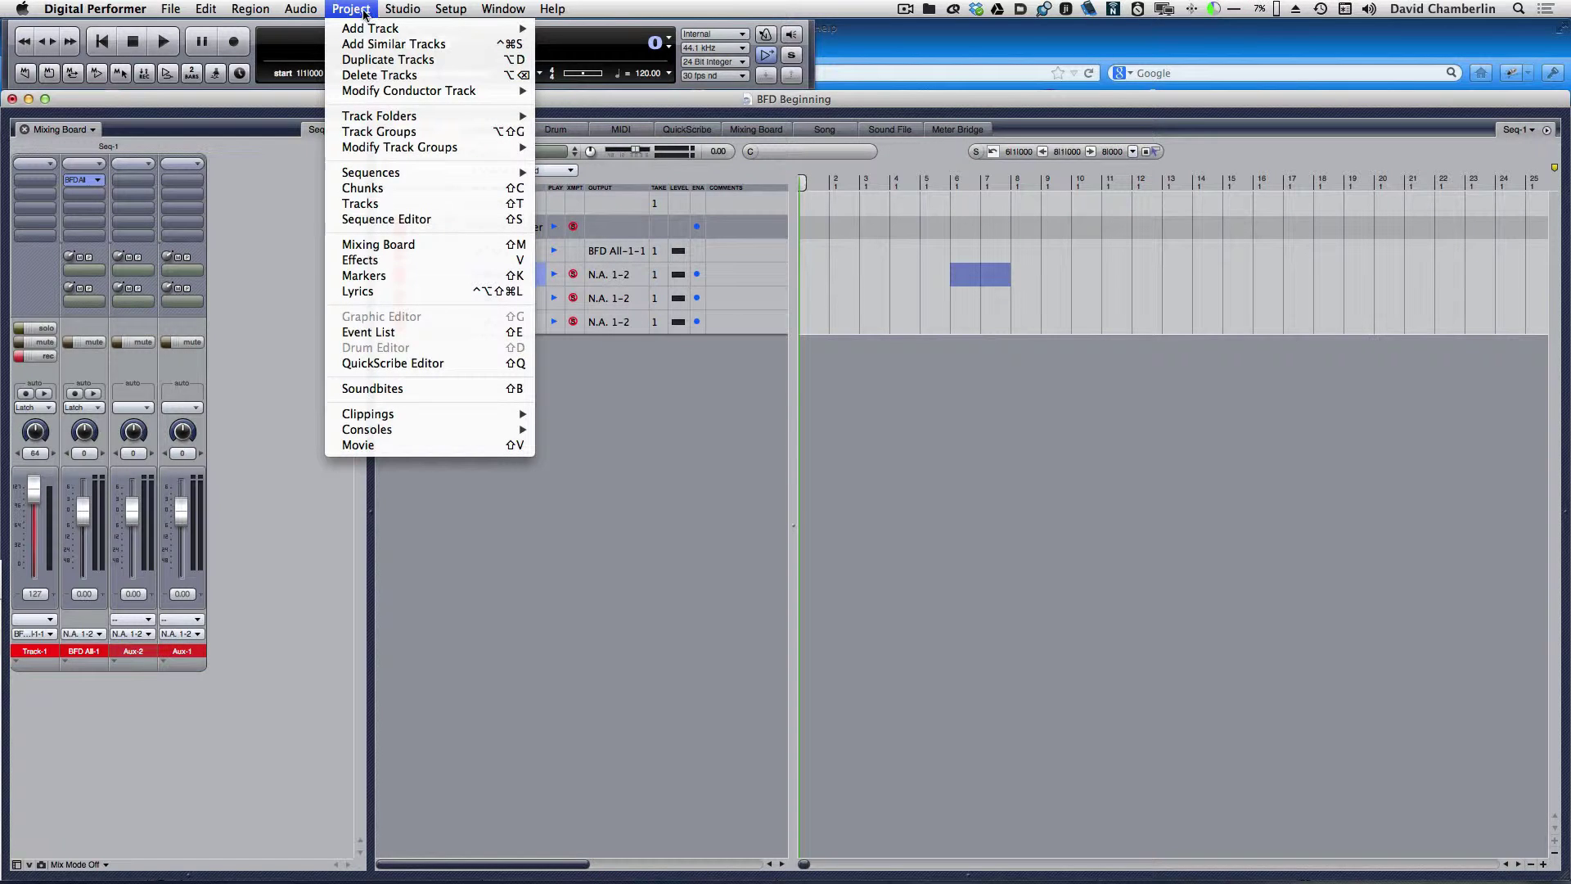
pyautogui.moveTo(378, 31)
pyautogui.click(670, 162)
# - Rename the three aux tracks Kick, Snare and Hat in the track list
pyautogui.click(503, 301)
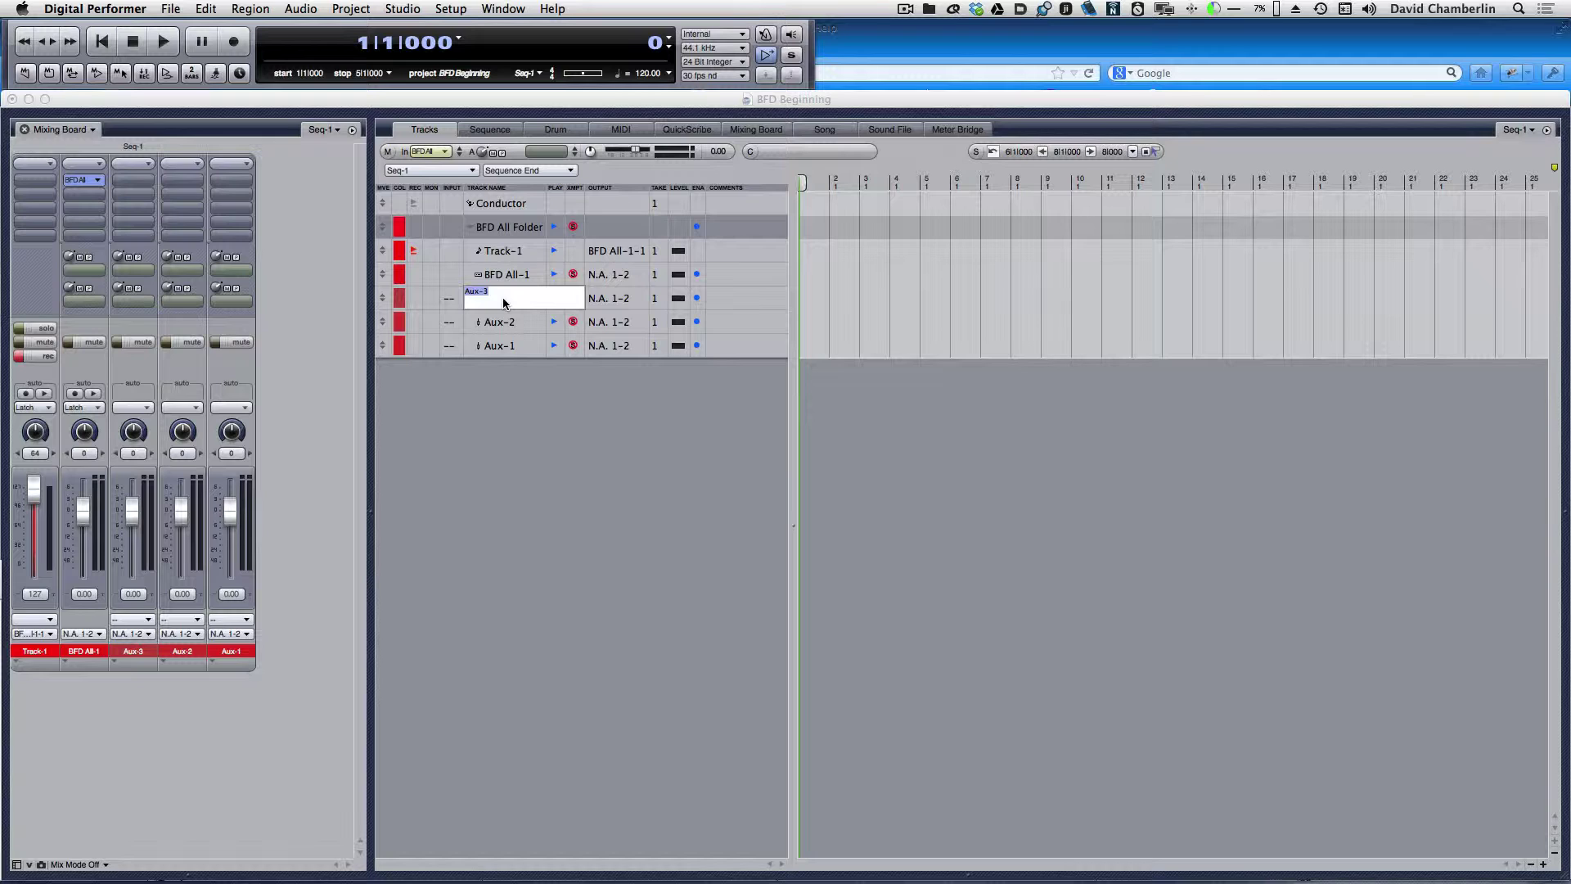
pyautogui.write('Kick')
pyautogui.press('Tab')
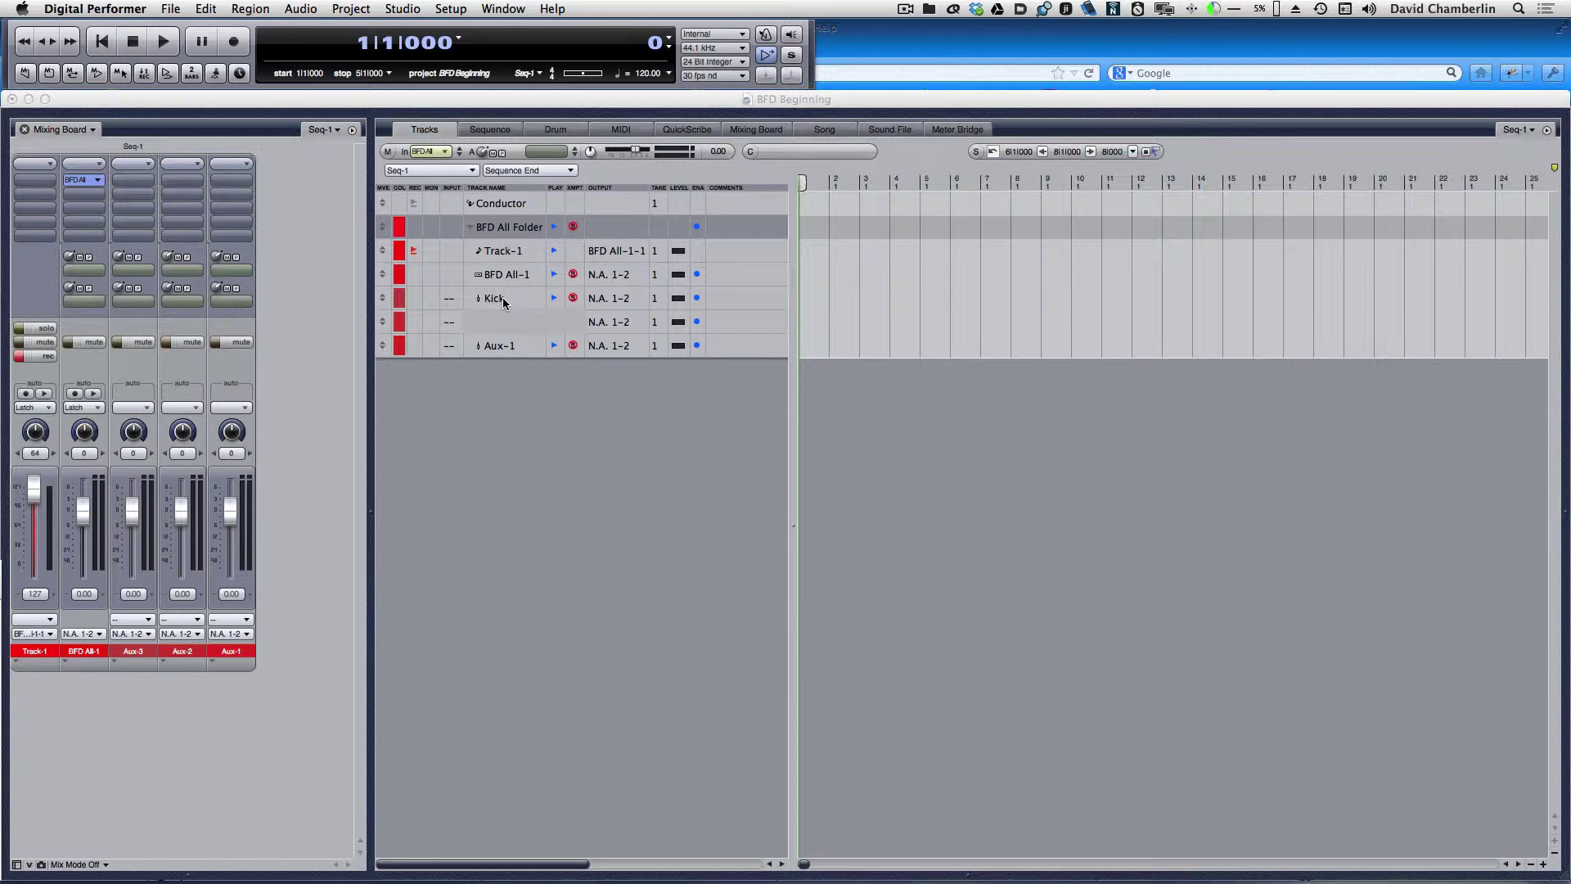
pyautogui.press('Tab')
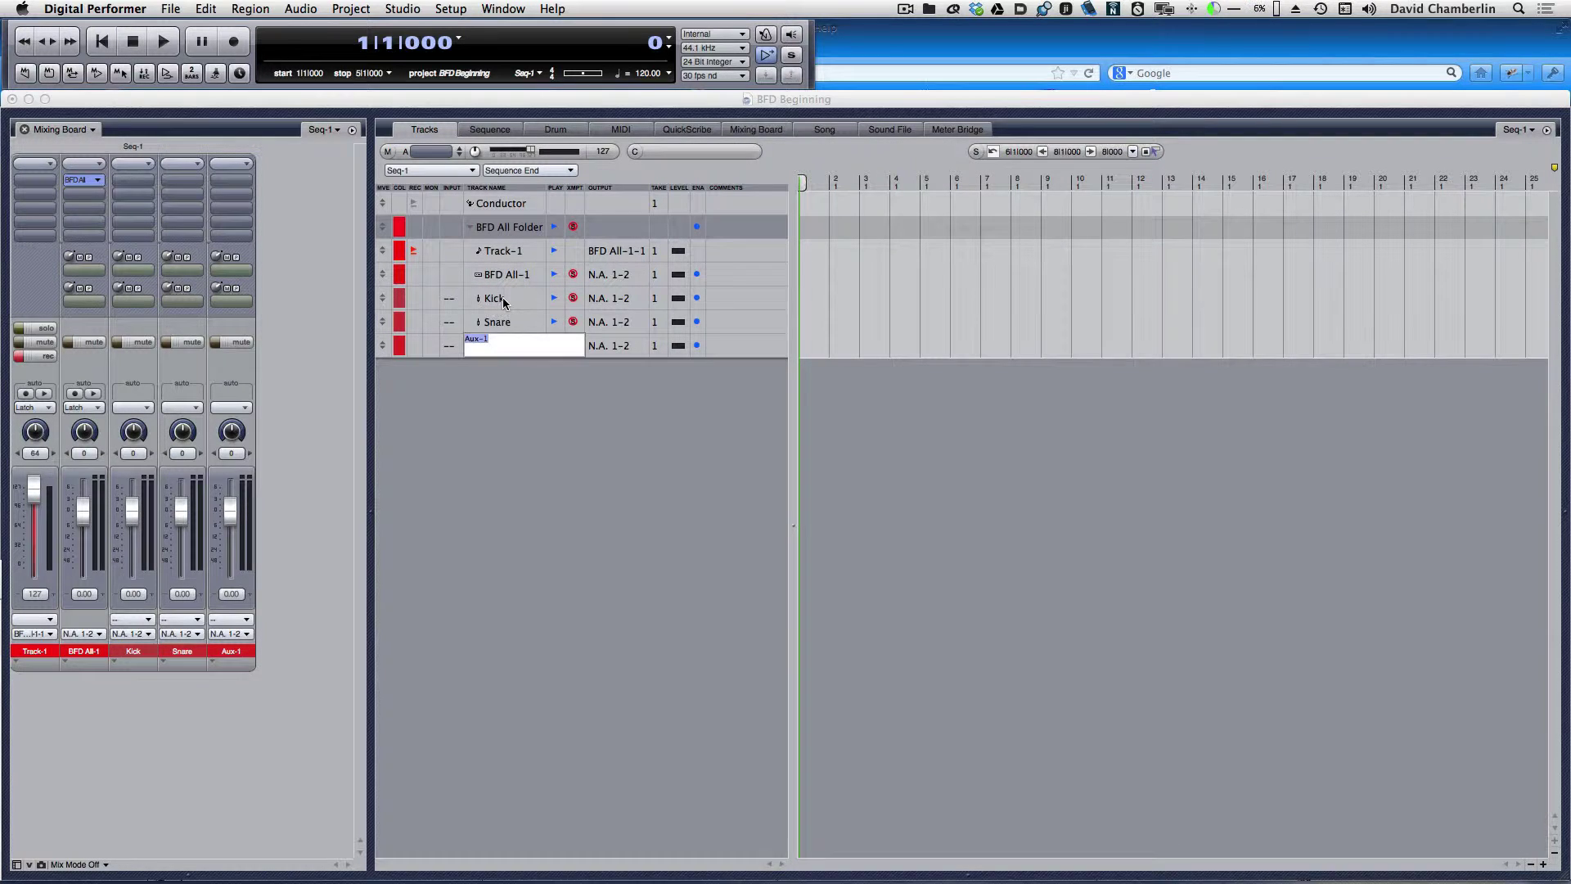
pyautogui.write('Hat')
pyautogui.press('Return')
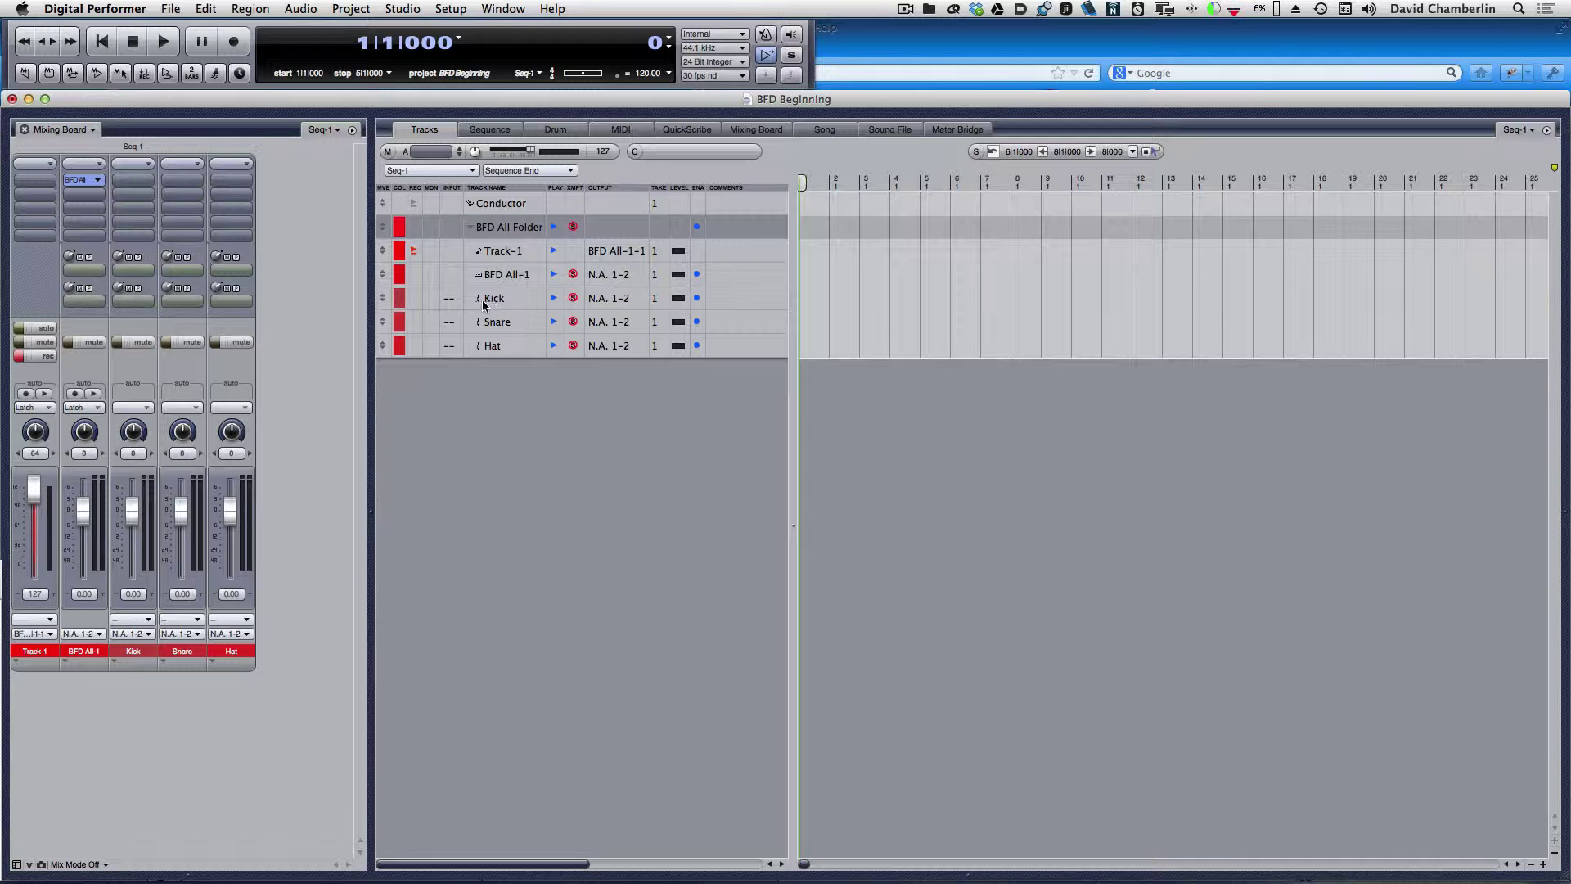
# - Set the inputs of the Kick, Snare and Hat aux tracks to their matching mono bundles
pyautogui.click(451, 299)
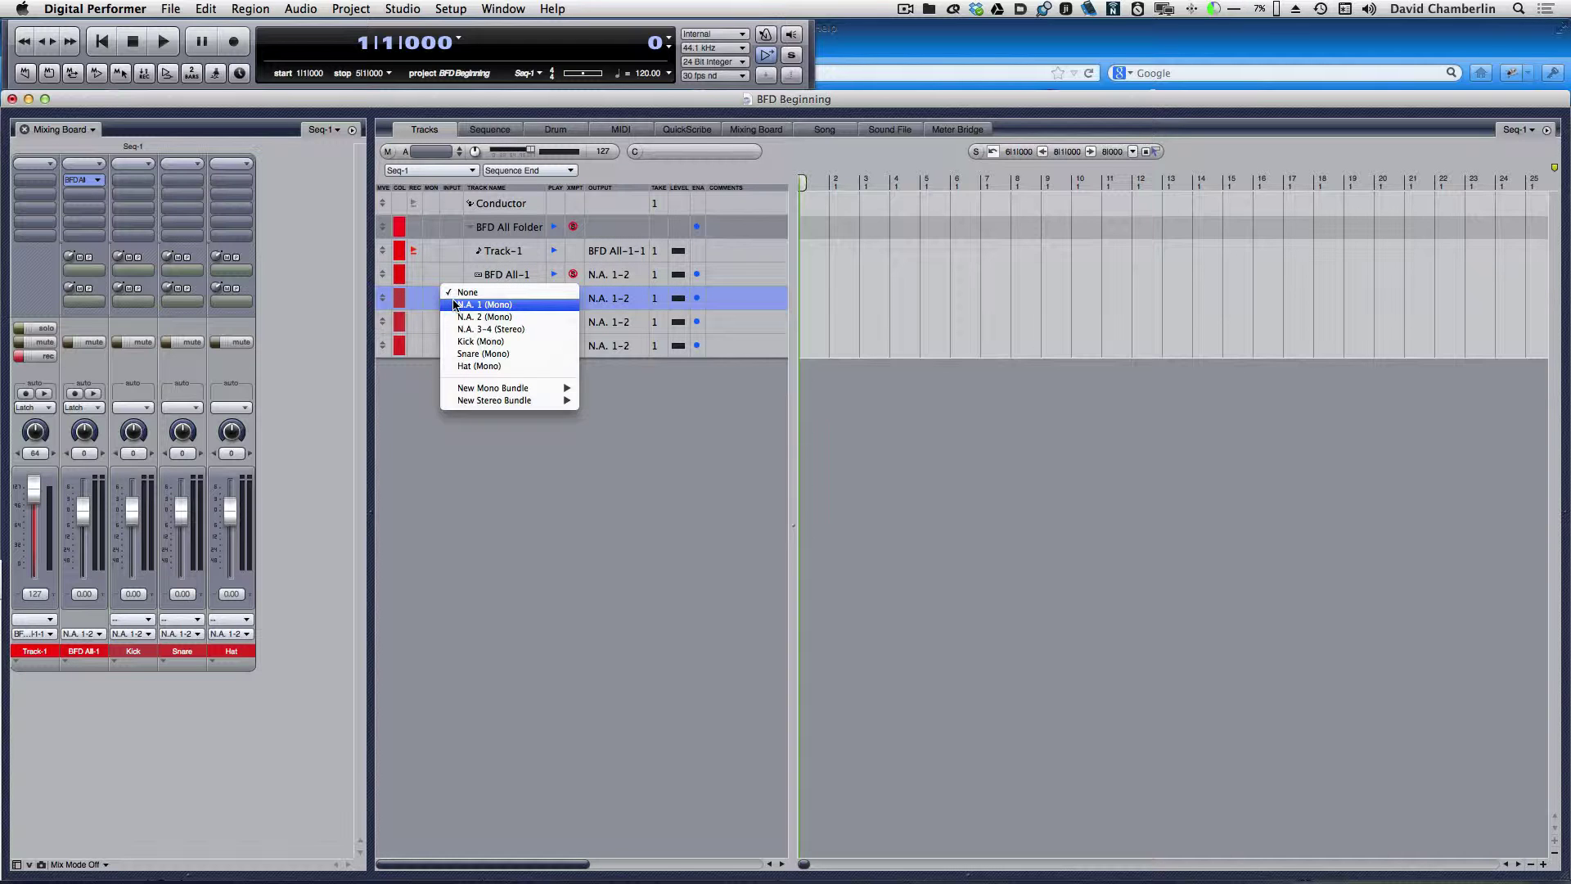
pyautogui.click(464, 342)
pyautogui.click(452, 323)
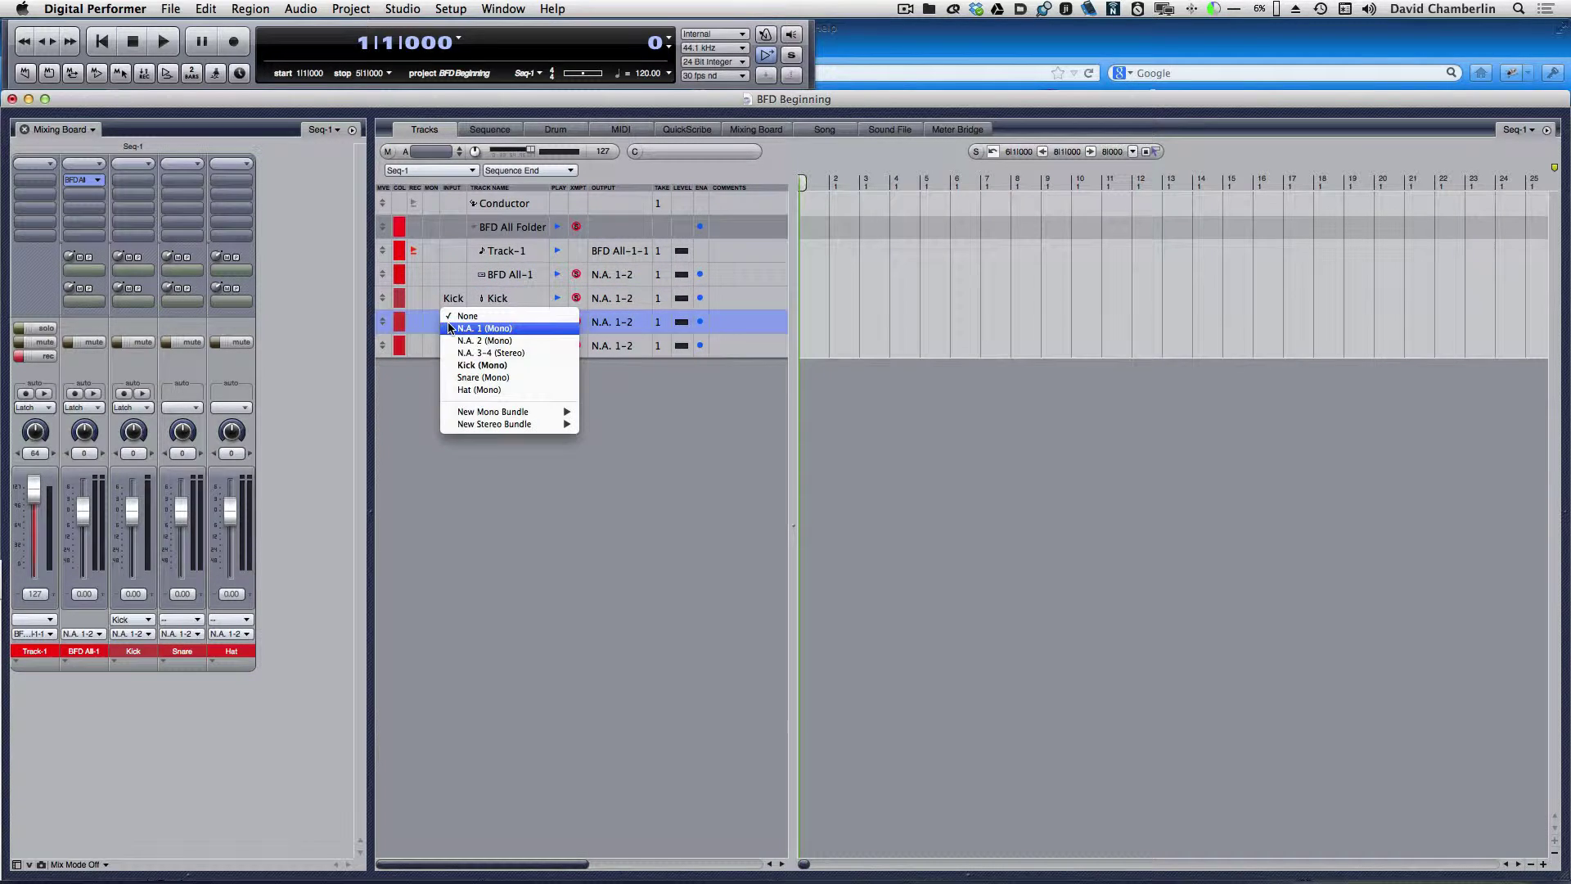
pyautogui.click(470, 380)
pyautogui.click(453, 345)
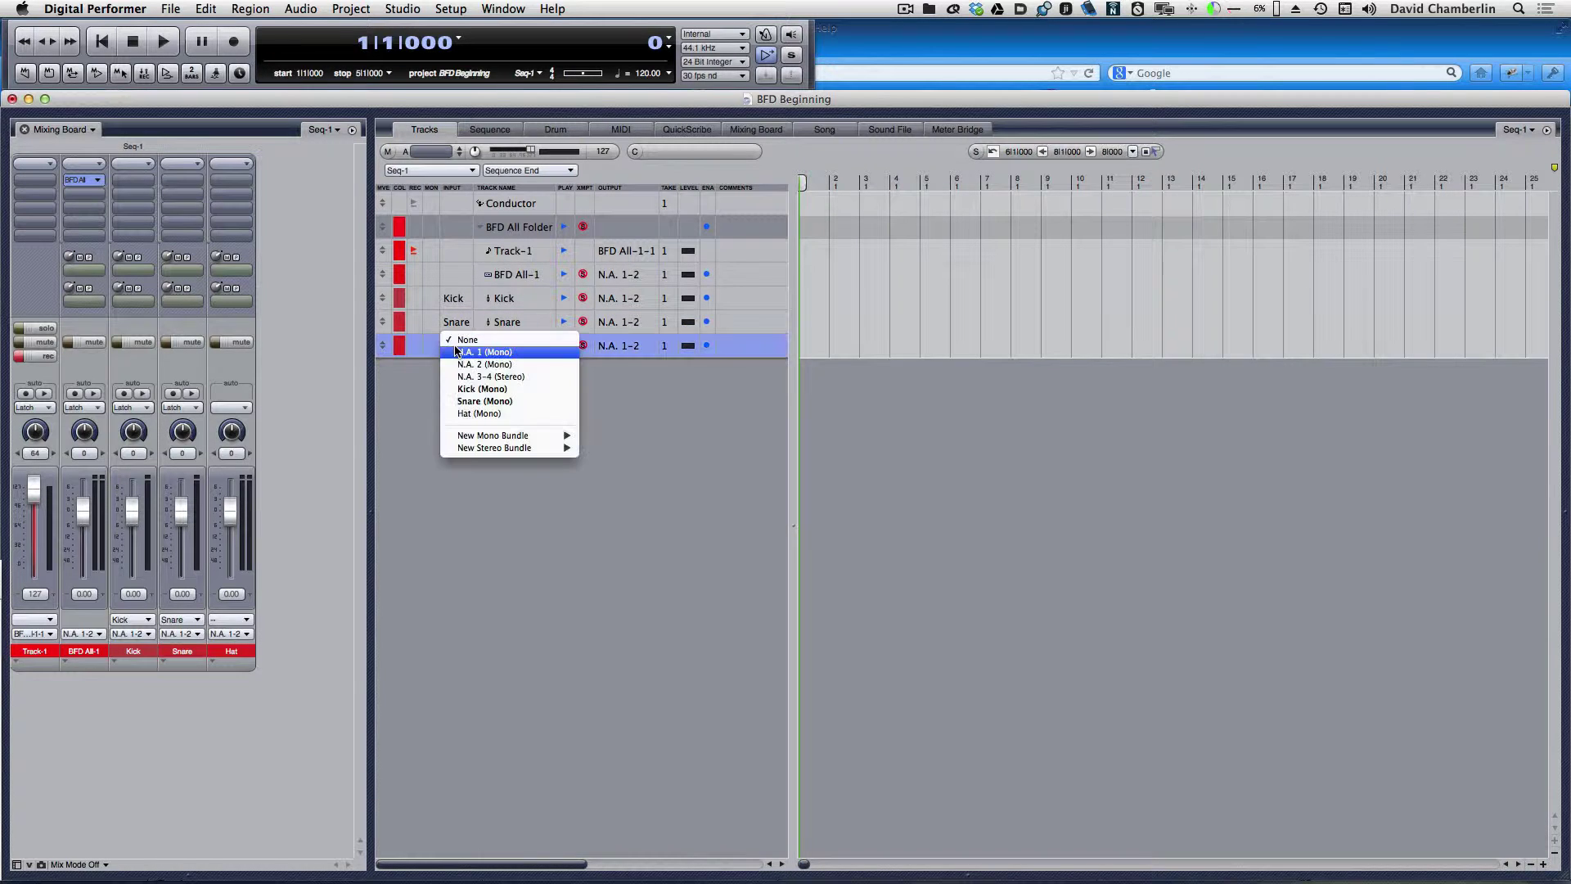
pyautogui.click(490, 415)
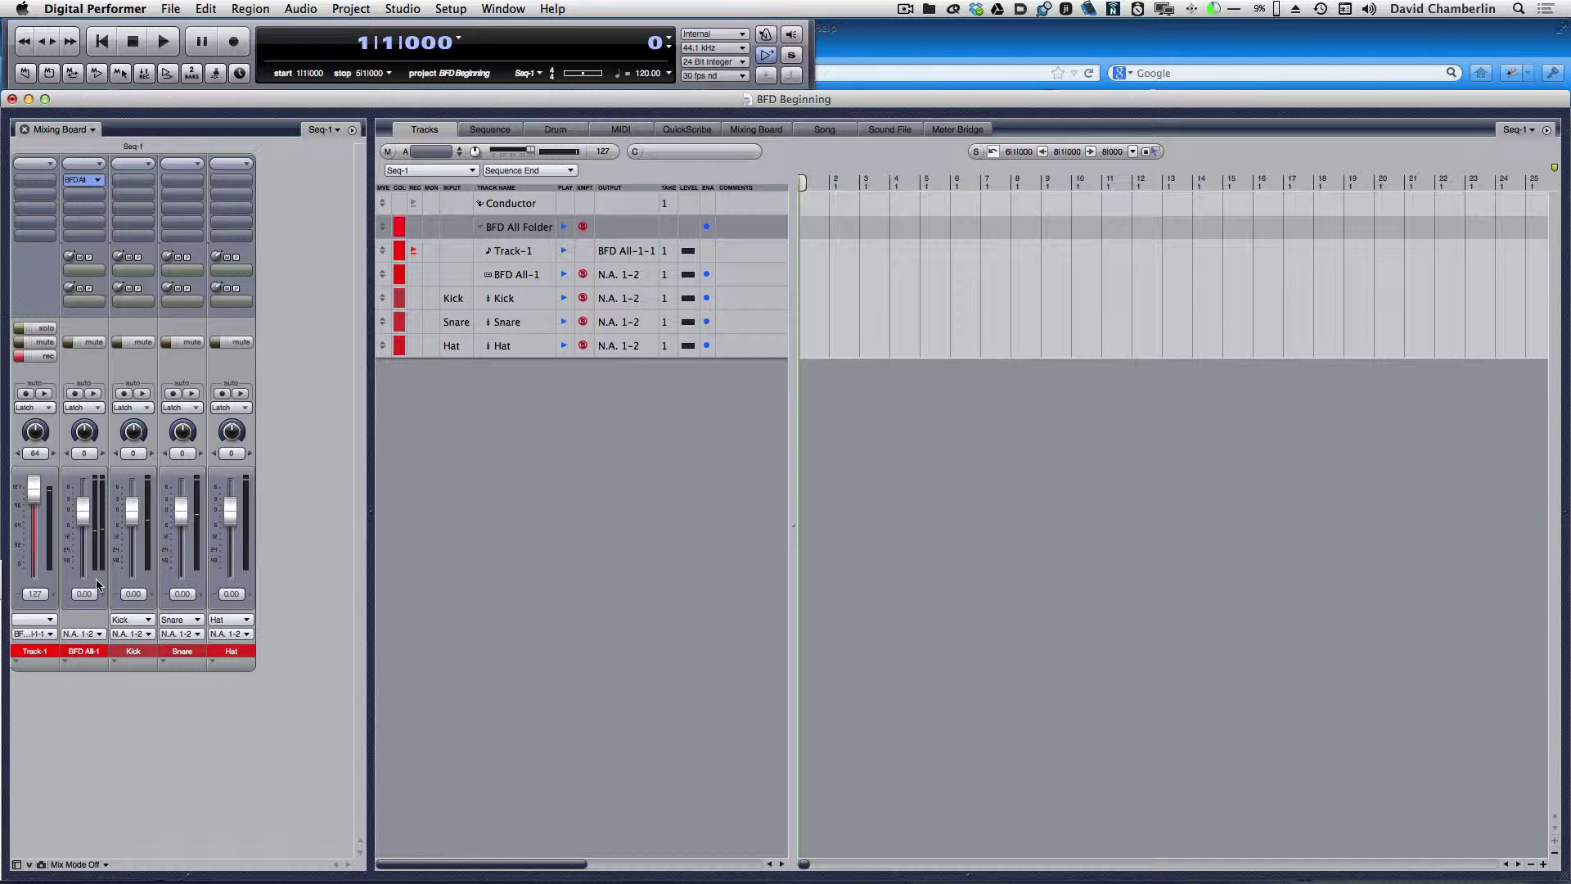
# - Rename the BFD All-1 instrument track as Overheads
pyautogui.click(85, 518)
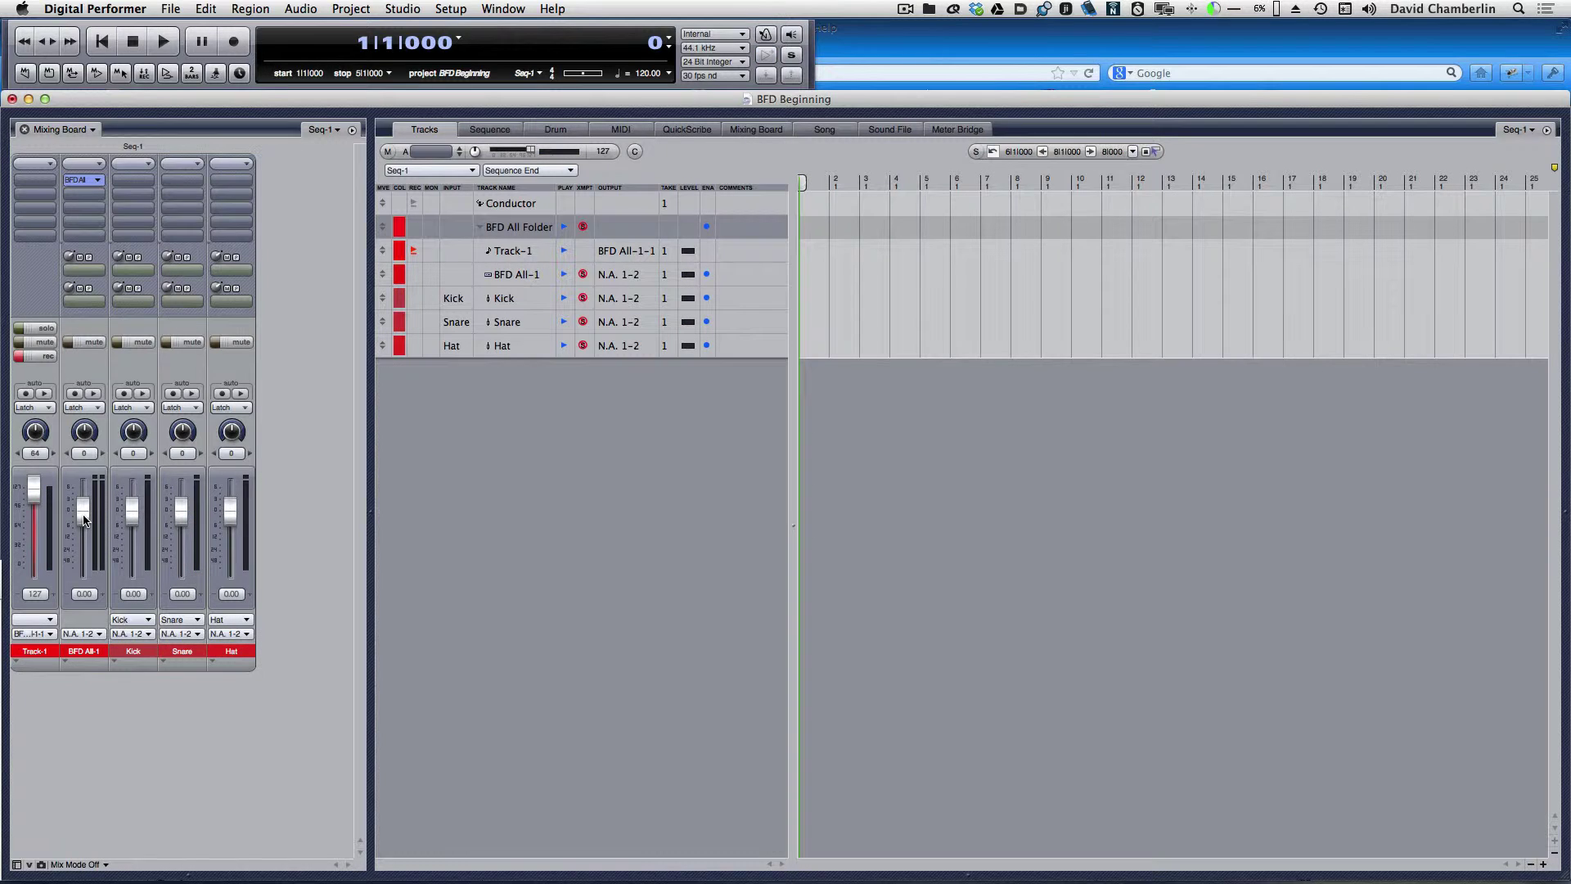
pyautogui.doubleClick(528, 279)
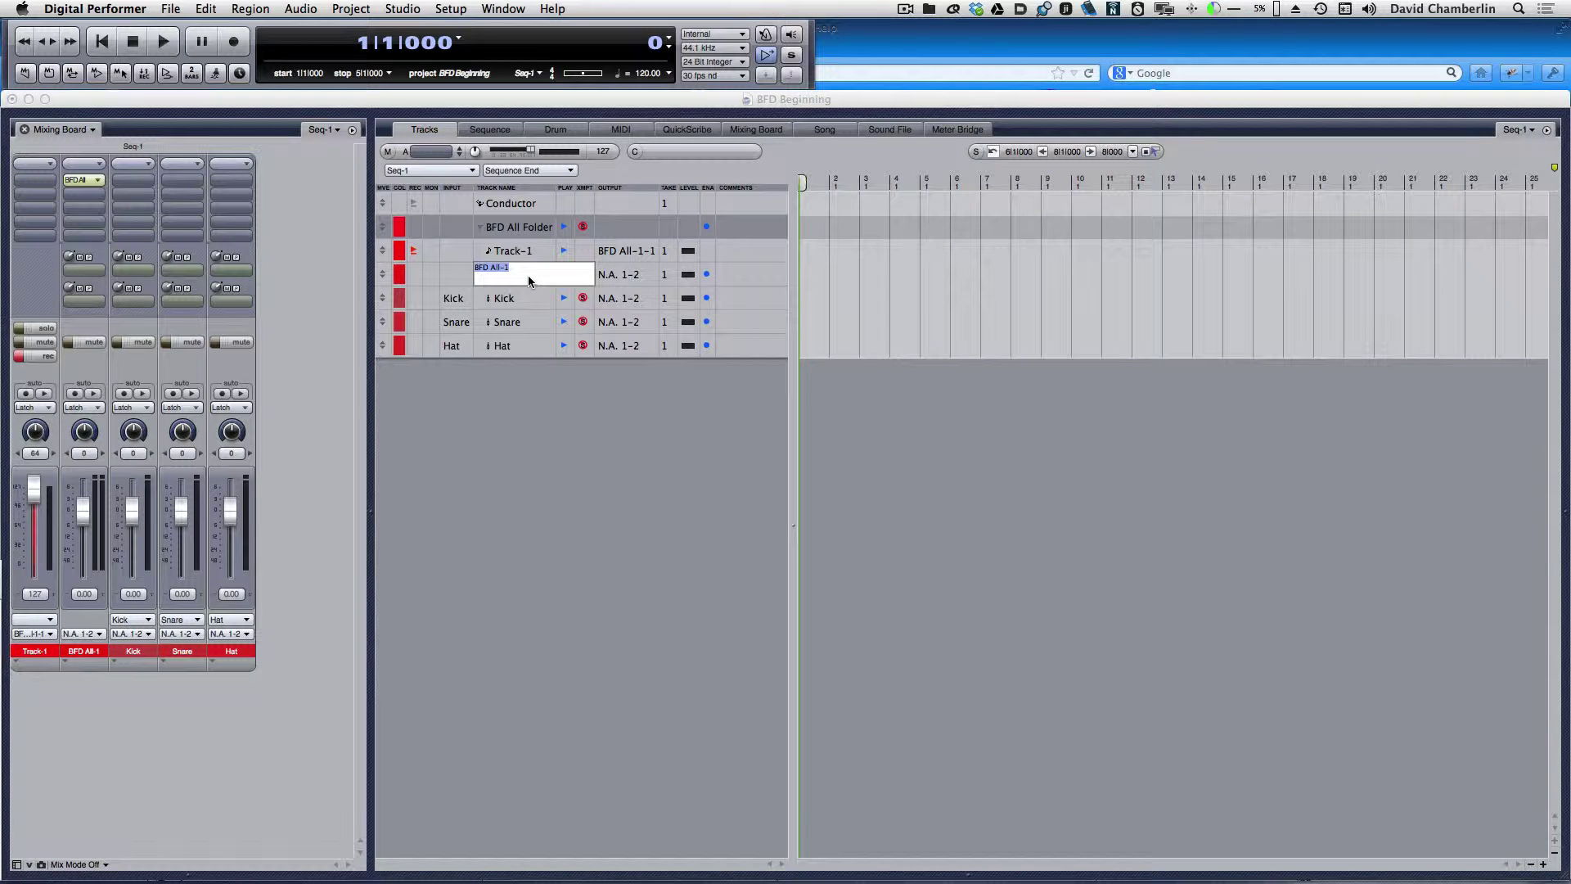
pyautogui.write('Overheads')
pyautogui.press('Return')
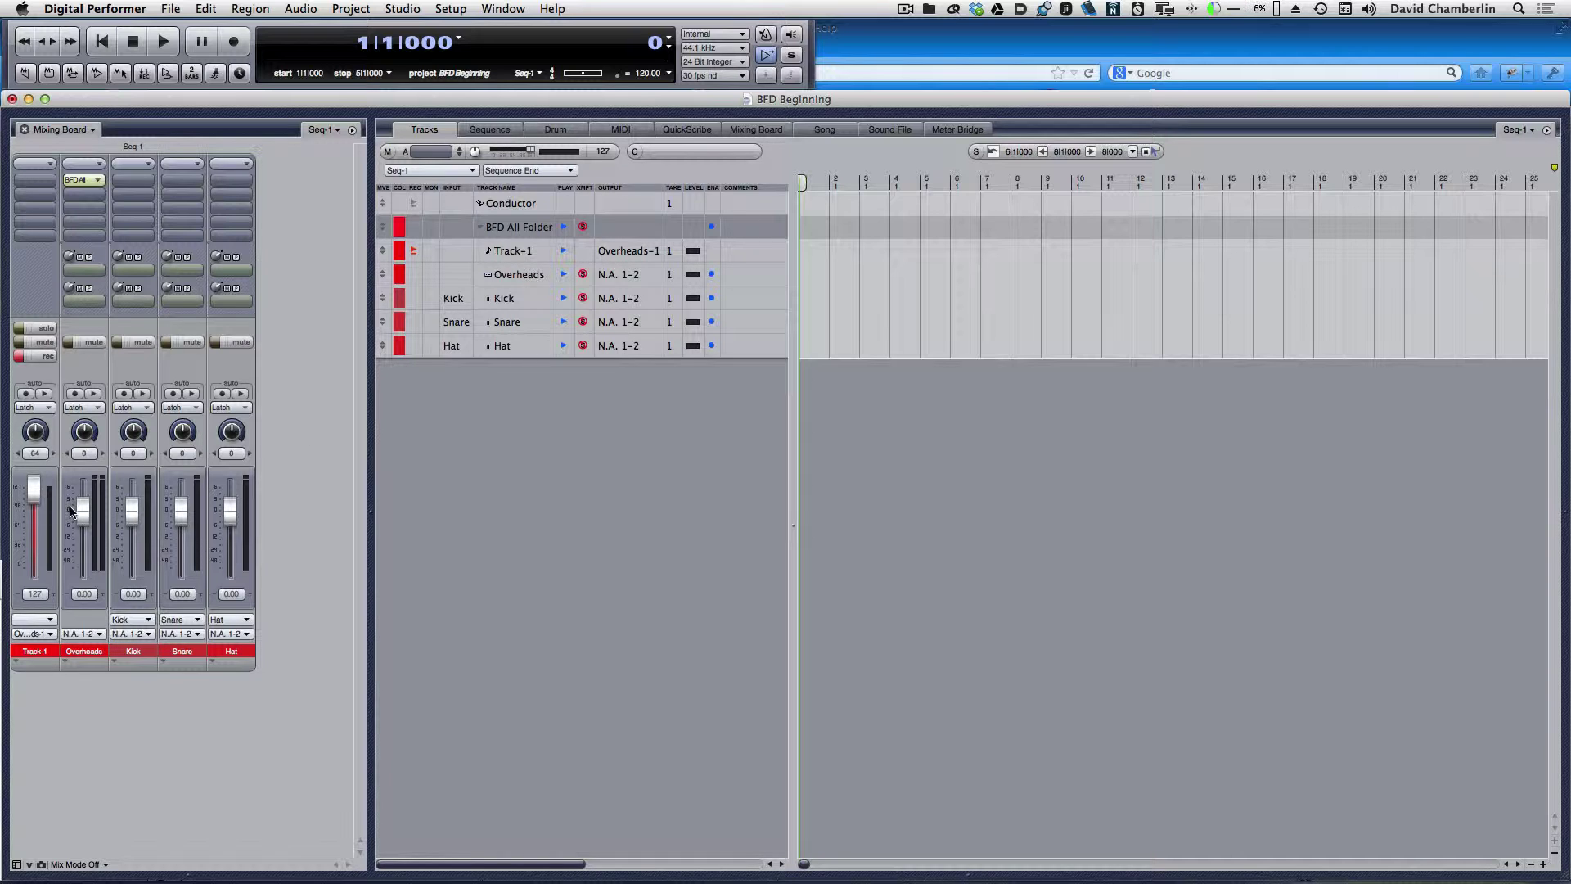
# - Test the separate channels by fully lowering the Overheads and Snare faders, then set Hat to -0.80, Snare to -1.20 and Overheads to 0.00
pyautogui.moveTo(90, 517); pyautogui.dragTo(92, 655)
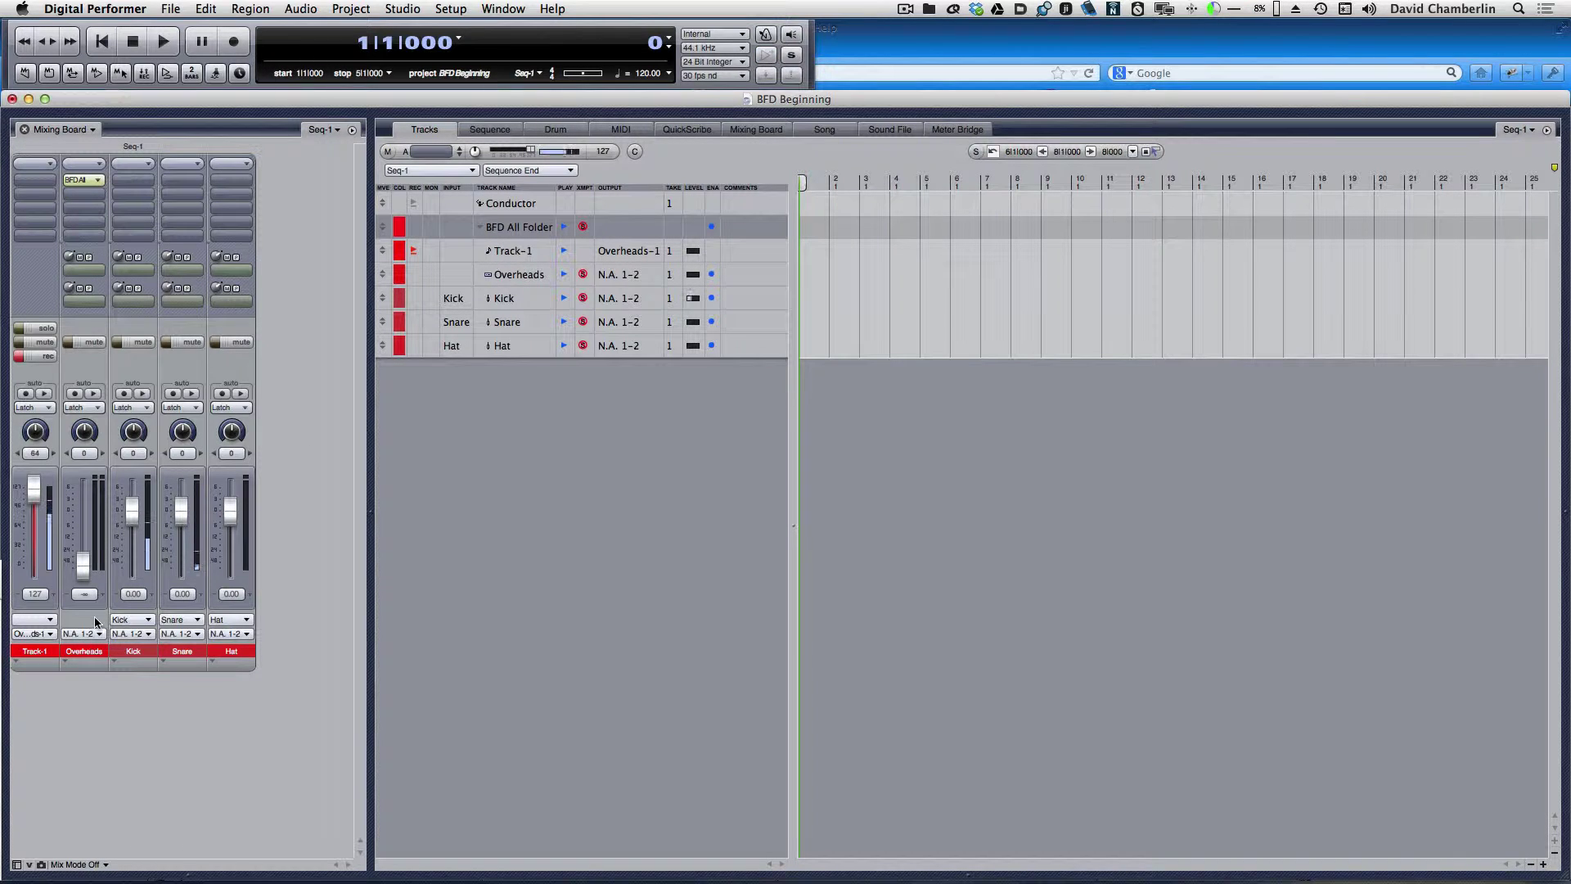
pyautogui.moveTo(180, 514); pyautogui.dragTo(174, 587)
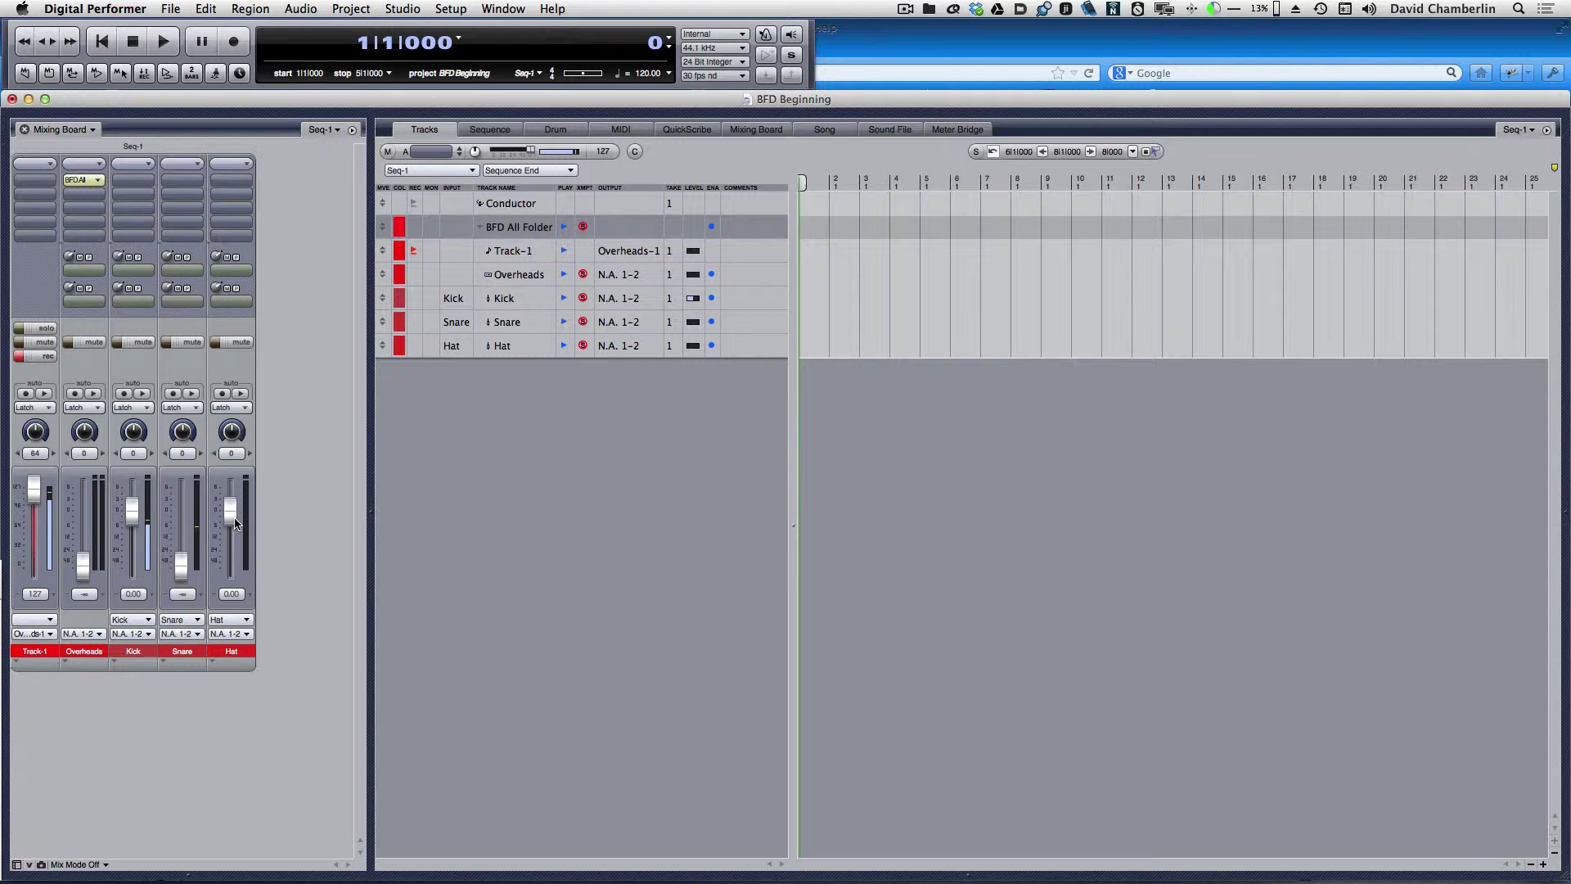
pyautogui.moveTo(234, 523); pyautogui.dragTo(237, 532)
pyautogui.moveTo(177, 575); pyautogui.dragTo(184, 521)
pyautogui.moveTo(86, 573); pyautogui.dragTo(86, 518)
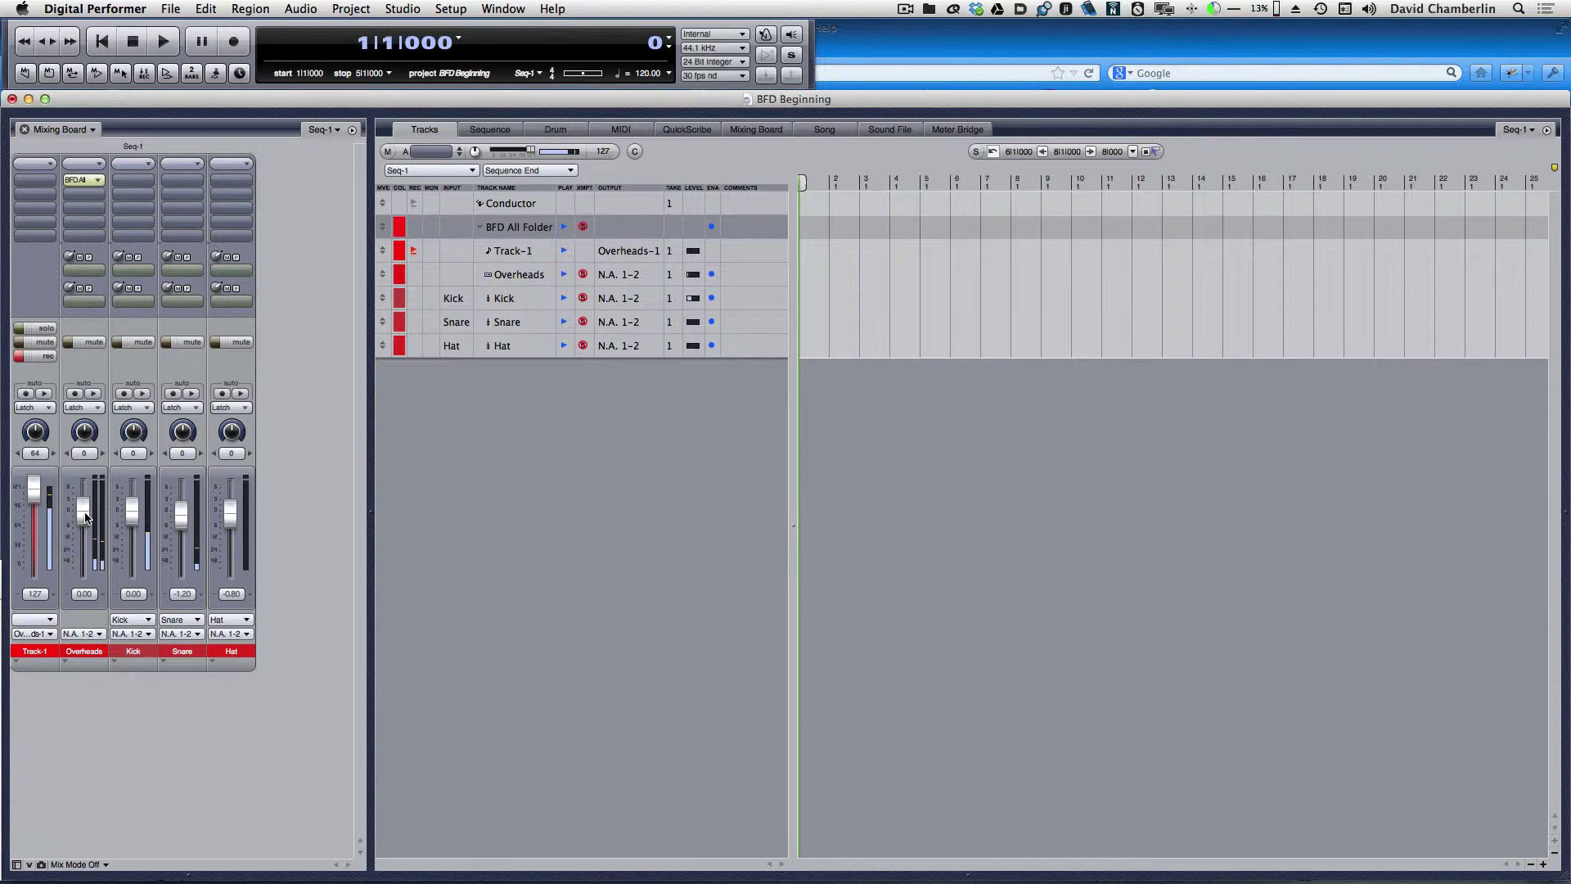
# - Bring up the Bundles and BFD All plug-in windows and reposition the plug-in so its mixer is in view
pyautogui.hotkey('shift', 'u')
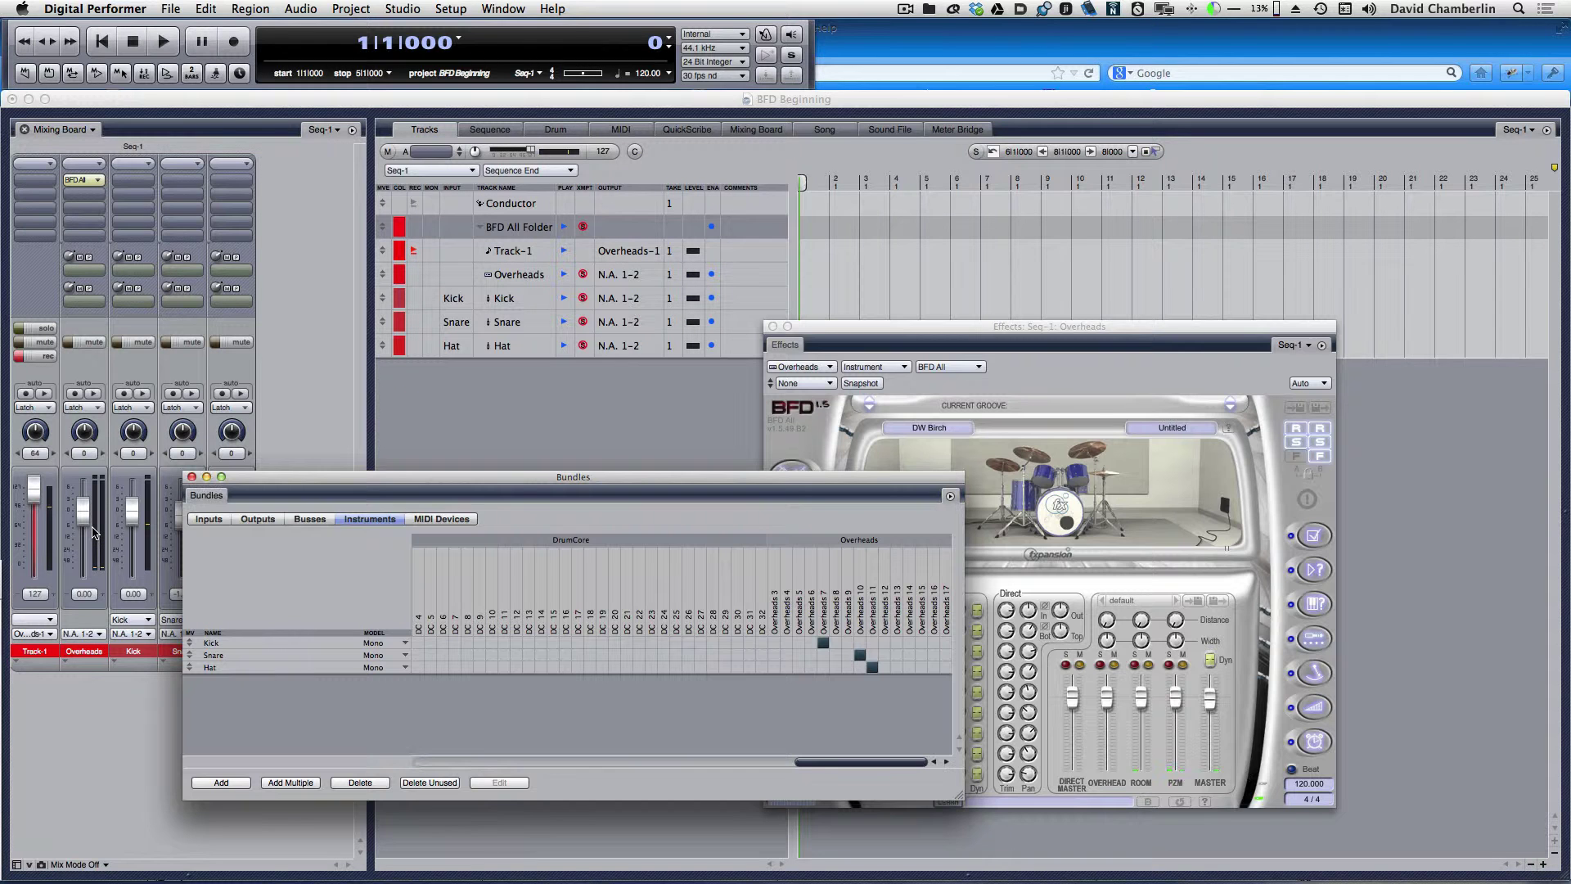
pyautogui.moveTo(877, 329); pyautogui.dragTo(950, 317)
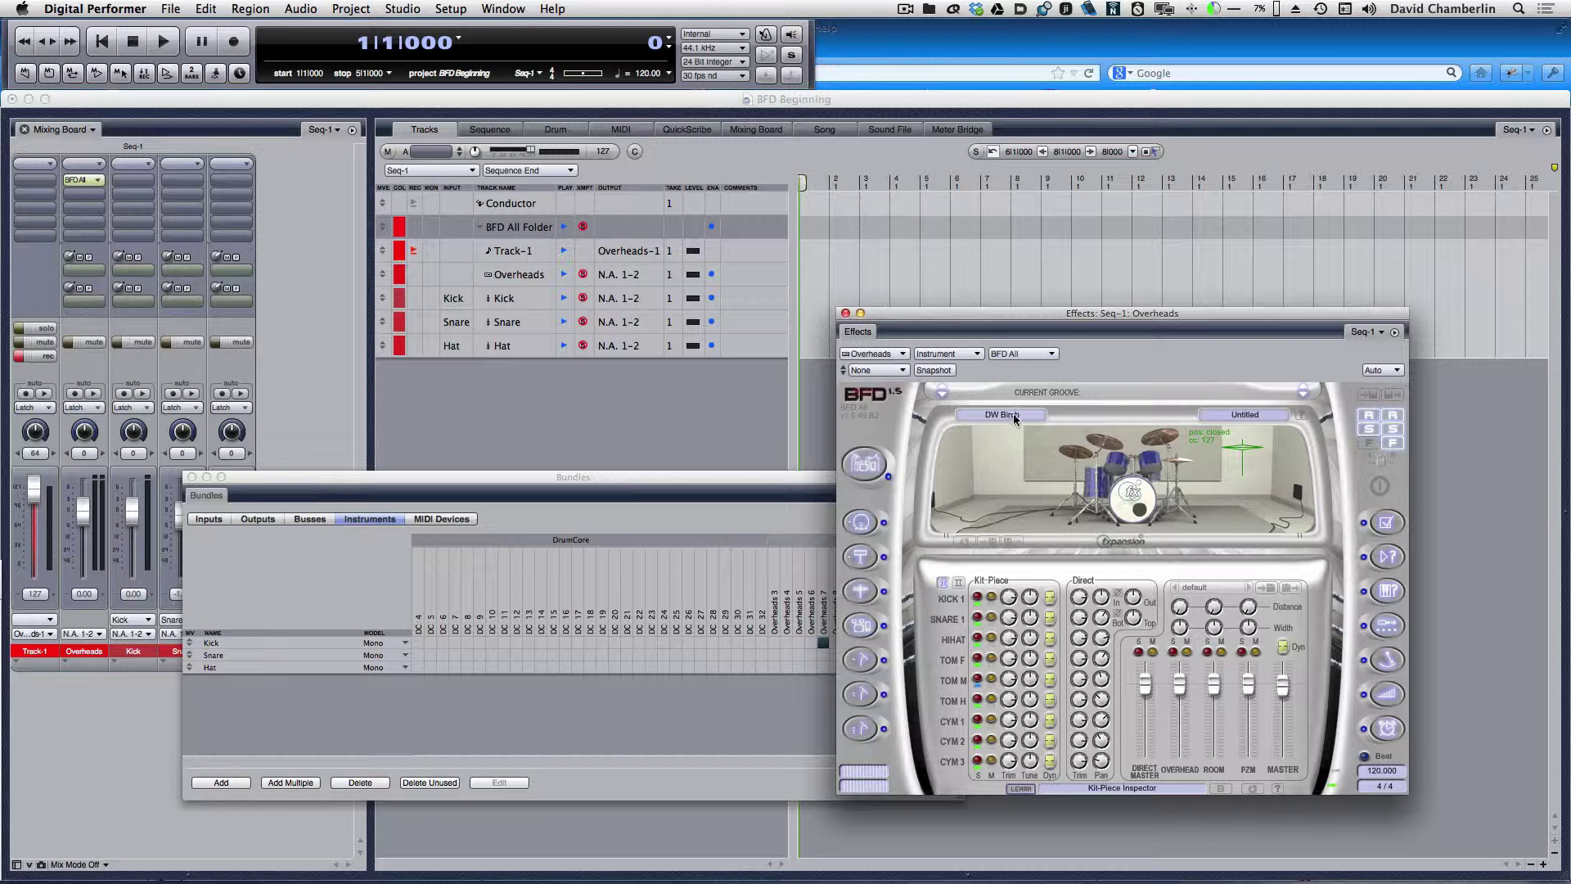
pyautogui.moveTo(998, 327); pyautogui.dragTo(984, 298)
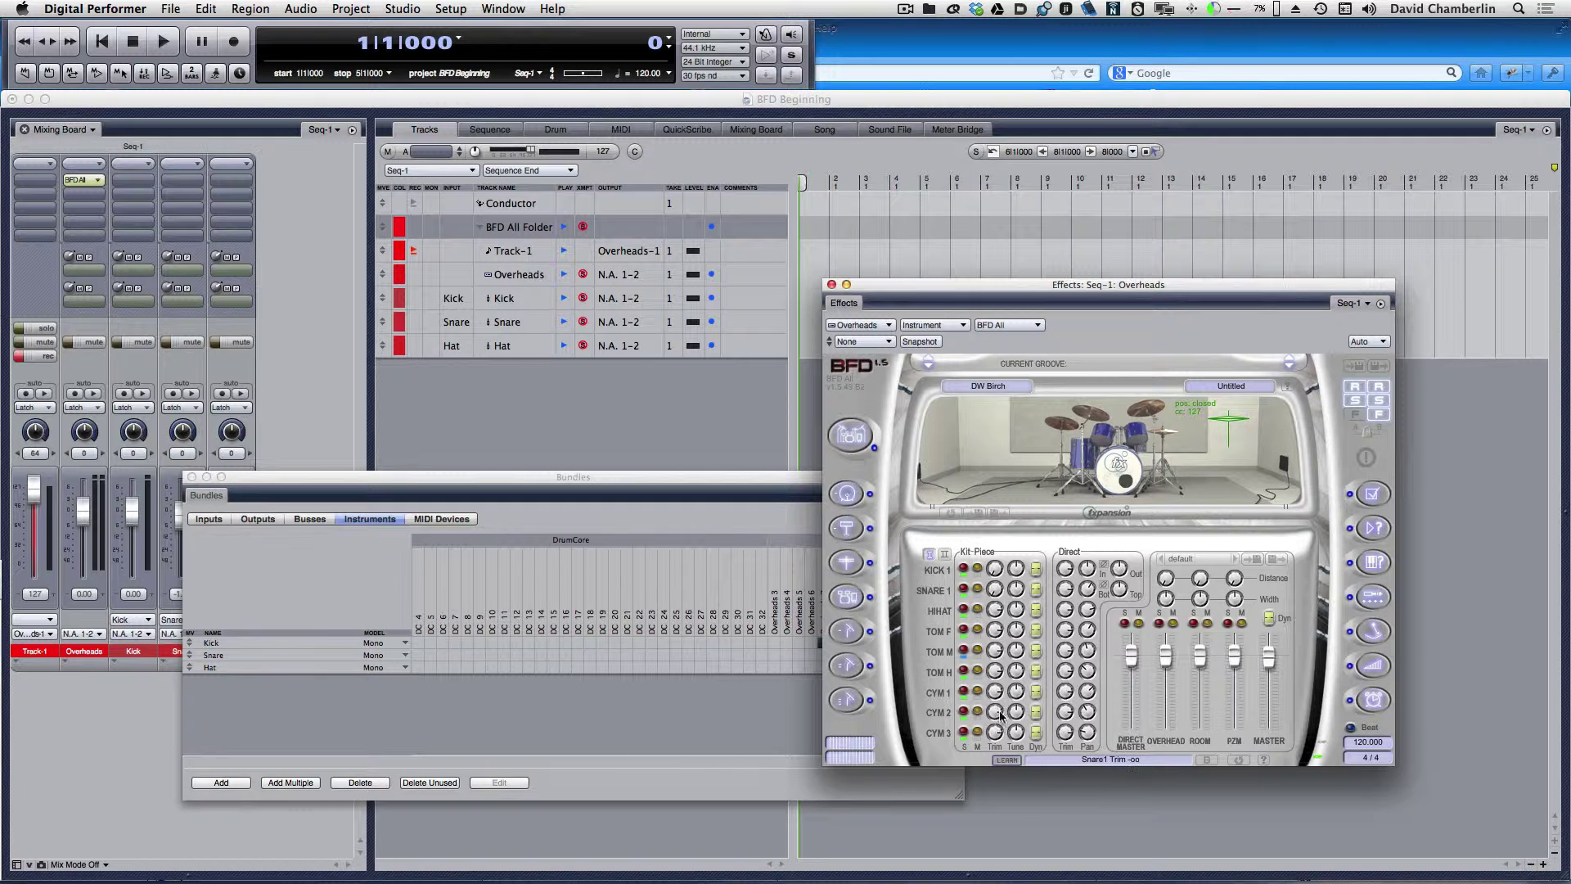
# - Adjust the kit-piece trims in BFD All and the direct mic blends of Kick 1 (In/Out) and Snare 1 (Top/Bot)
pyautogui.moveTo(995, 619); pyautogui.dragTo(1003, 734)
pyautogui.moveTo(998, 587)
pyautogui.mouseDown()
pyautogui.moveTo(995, 524)
pyautogui.moveTo(996, 566)
pyautogui.mouseUp()
pyautogui.moveTo(1118, 573); pyautogui.dragTo(1118, 505)
pyautogui.moveTo(1118, 591); pyautogui.dragTo(1120, 556)
# - In BFD All's Output Options, route the Kick row's Kick Out mic to the KiI channel
pyautogui.click(1375, 600)
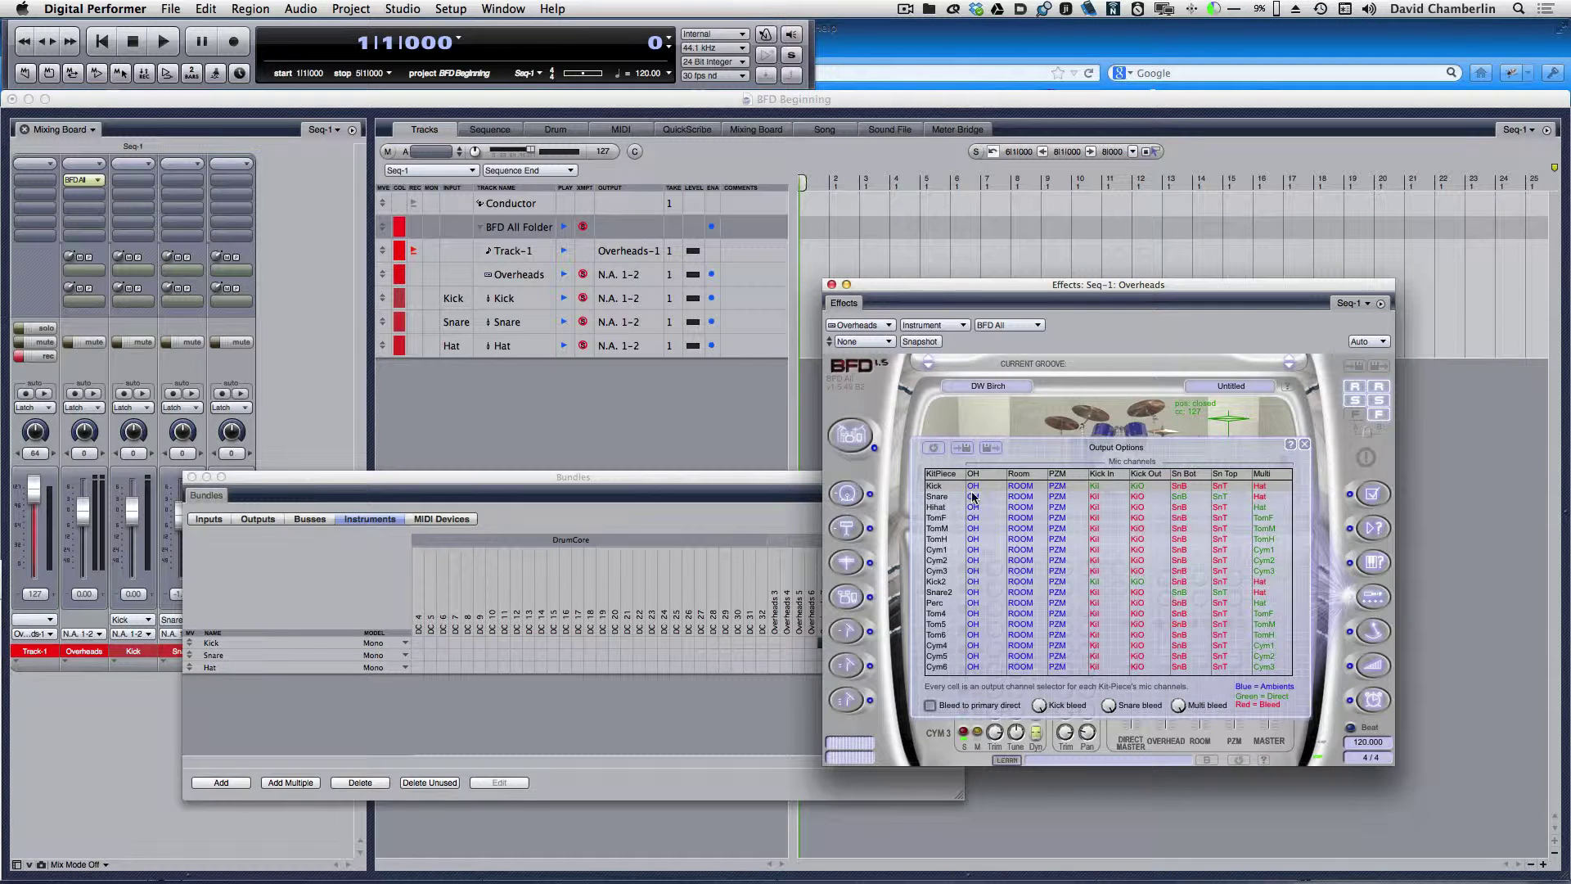
pyautogui.click(1100, 488)
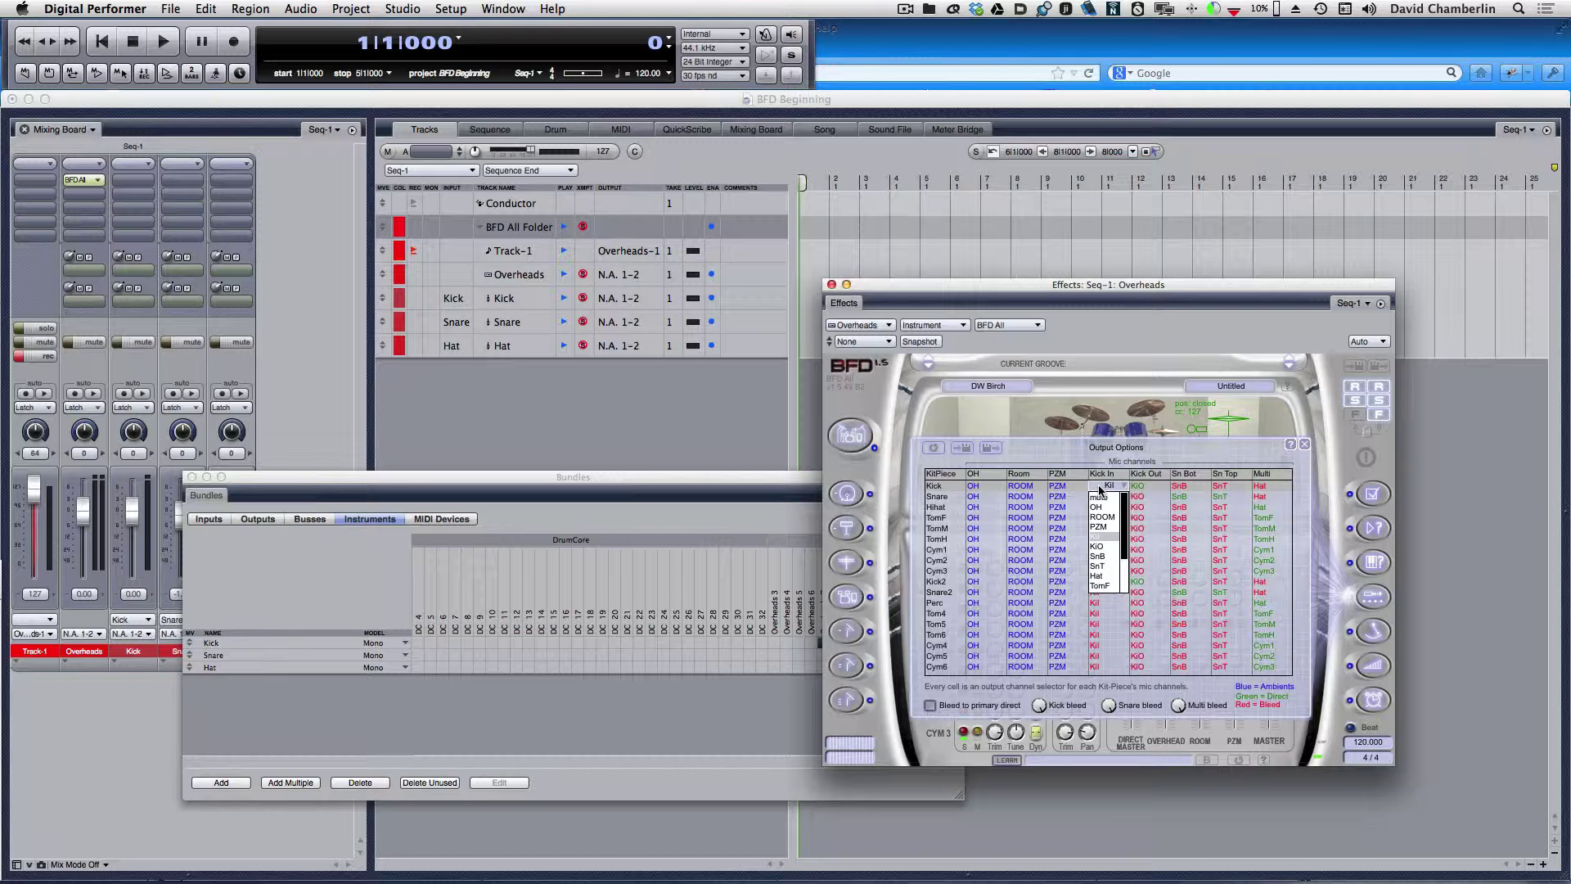
pyautogui.click(1144, 487)
pyautogui.click(1138, 489)
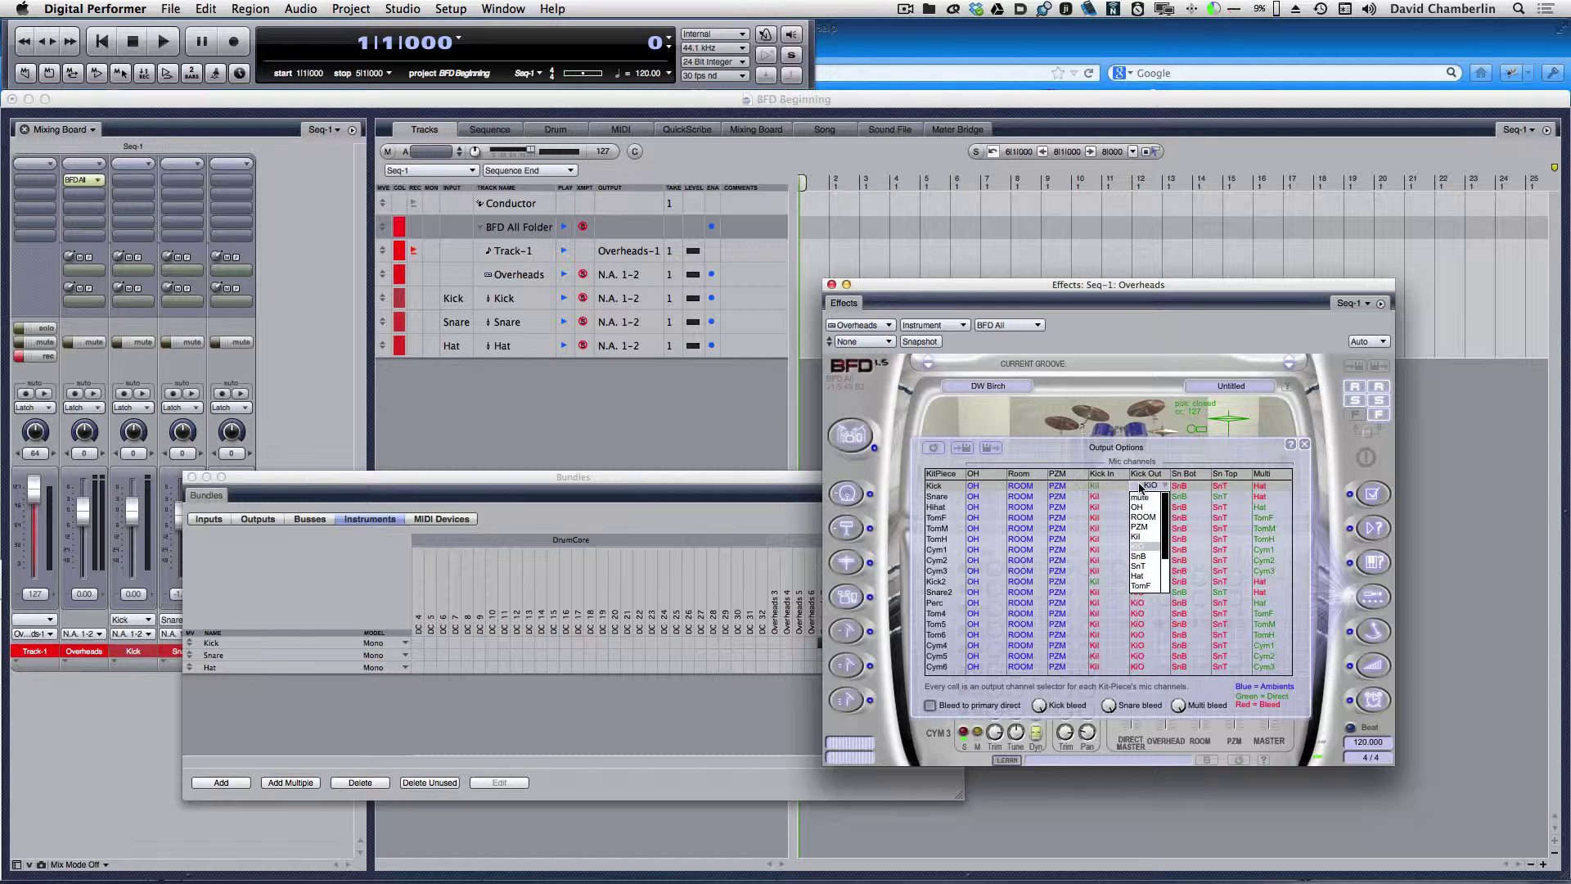
pyautogui.click(1136, 537)
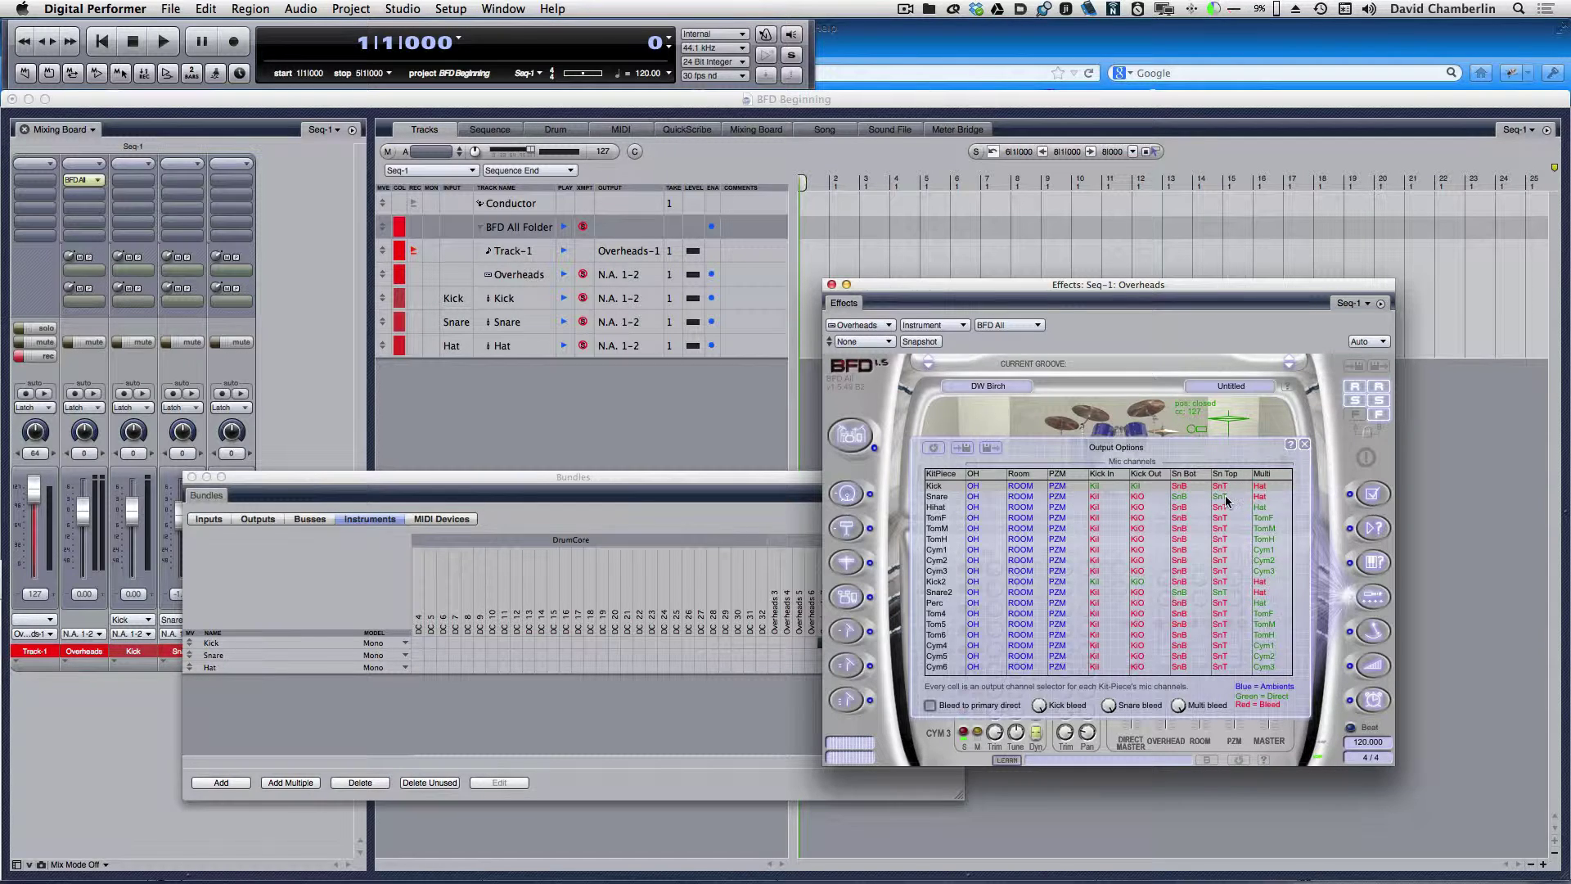
# - Route the Snare row's Sn Bot mic to SnT, close the Output Options and readjust the Kick 1 In/Out blend
pyautogui.click(1181, 496)
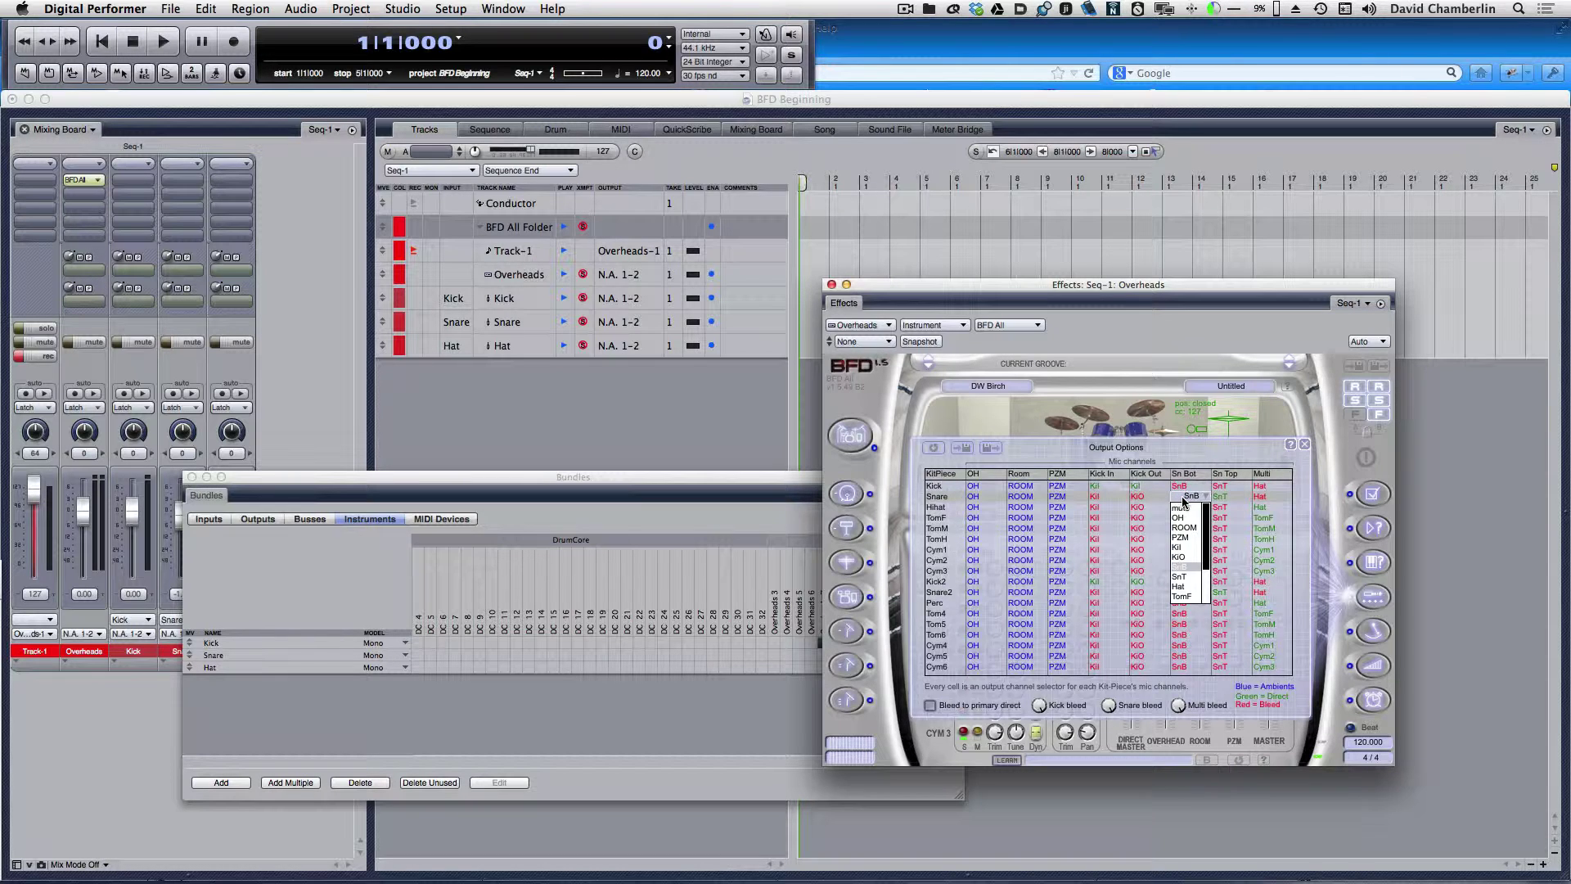
pyautogui.click(1181, 577)
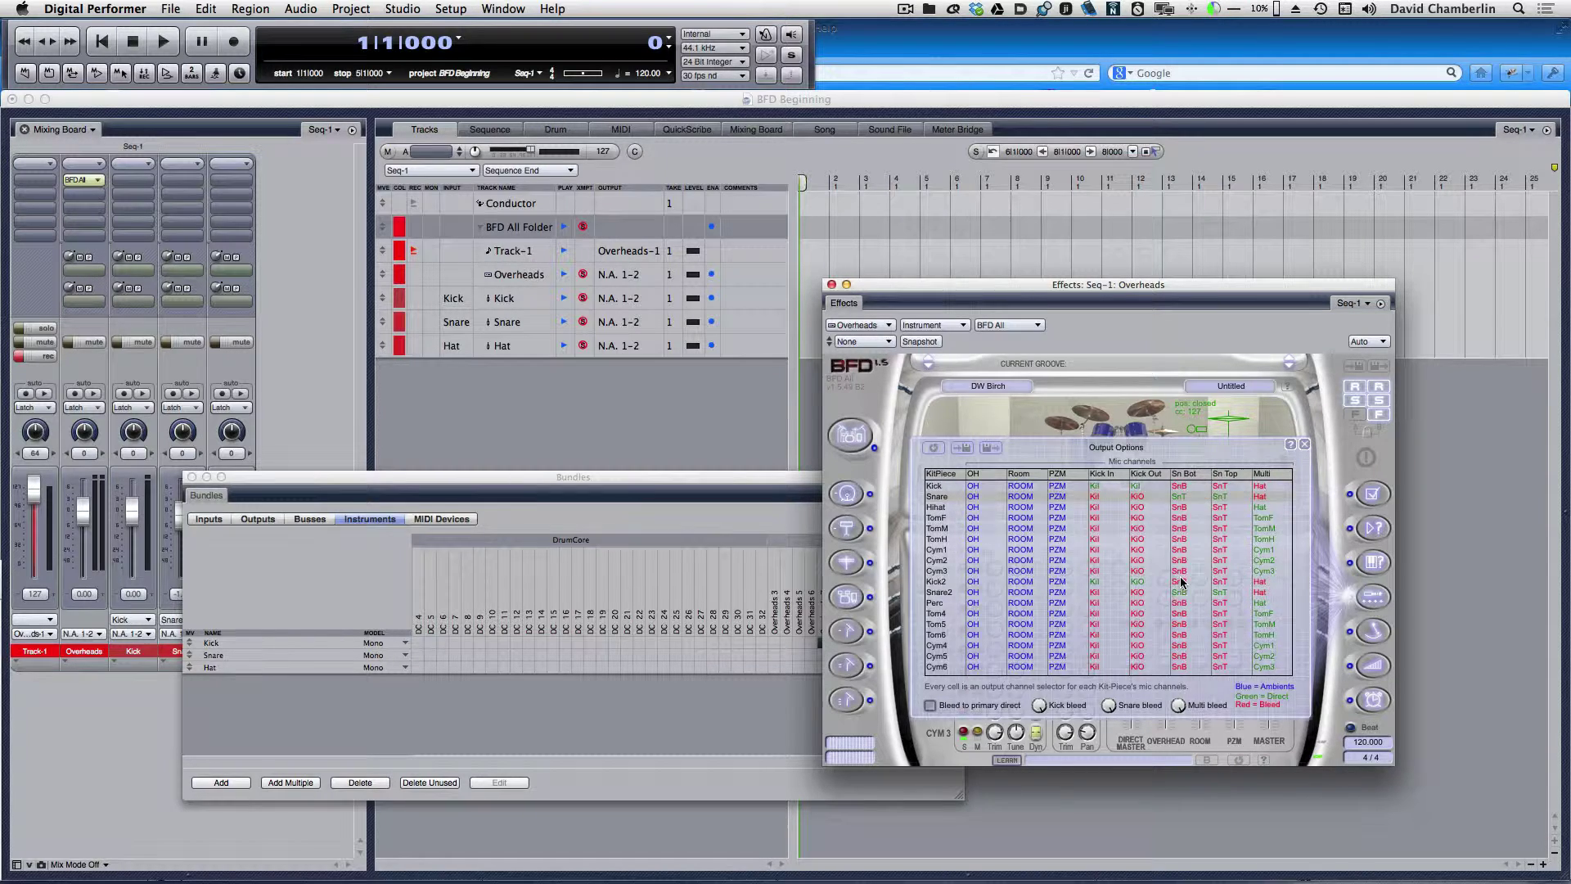
pyautogui.click(1370, 598)
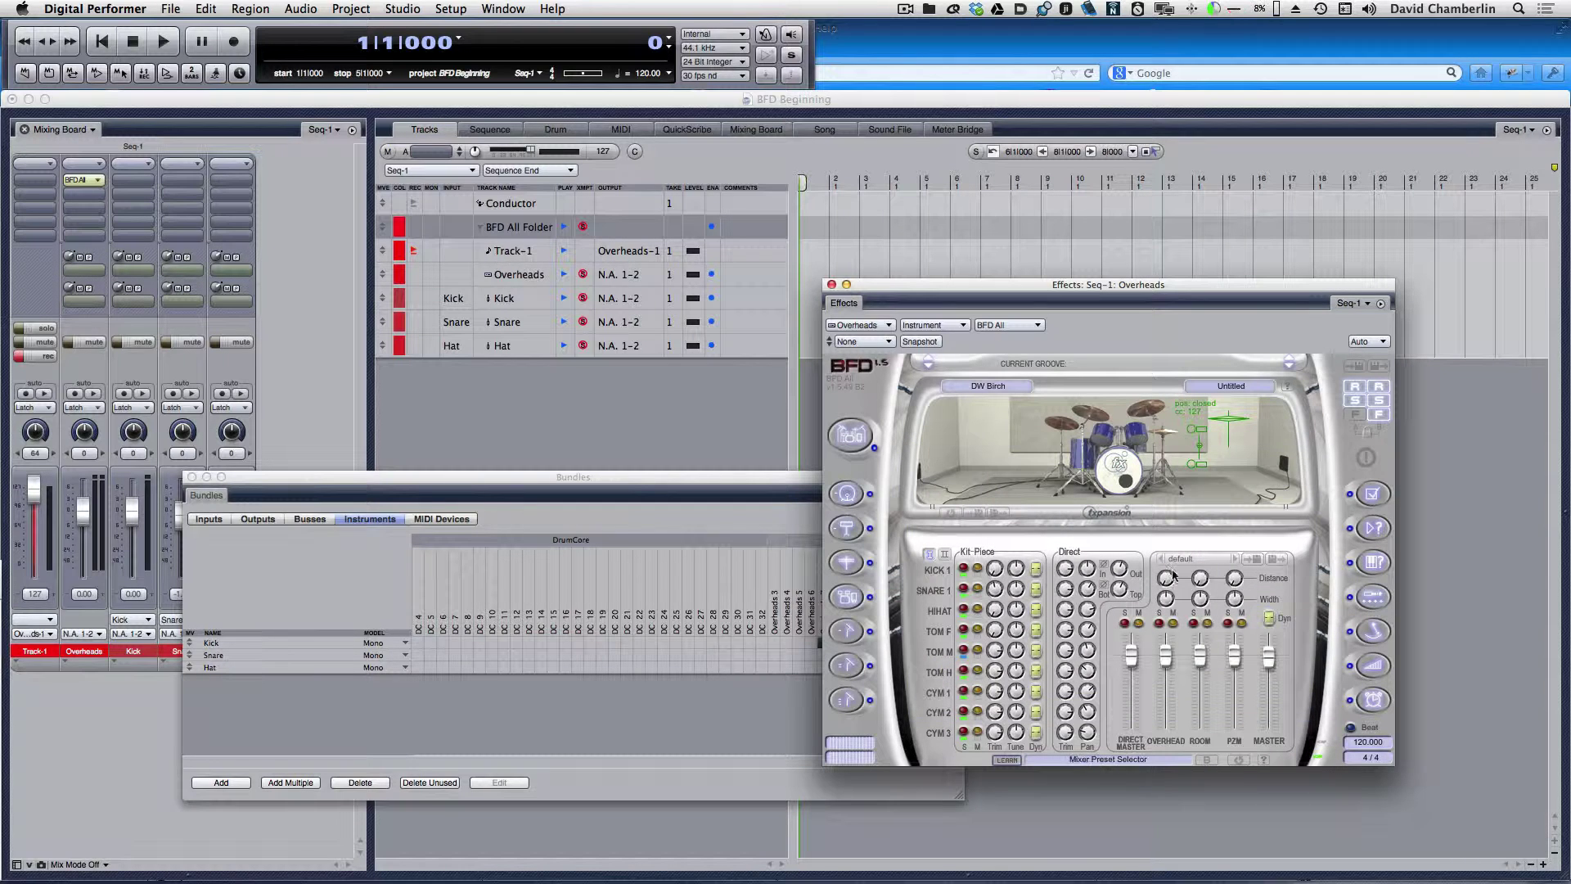
pyautogui.moveTo(1119, 570)
pyautogui.mouseDown()
pyautogui.moveTo(1119, 656)
pyautogui.moveTo(1120, 540)
pyautogui.moveTo(1117, 719)
pyautogui.moveTo(1124, 573)
pyautogui.moveTo(1120, 588)
pyautogui.mouseUp()
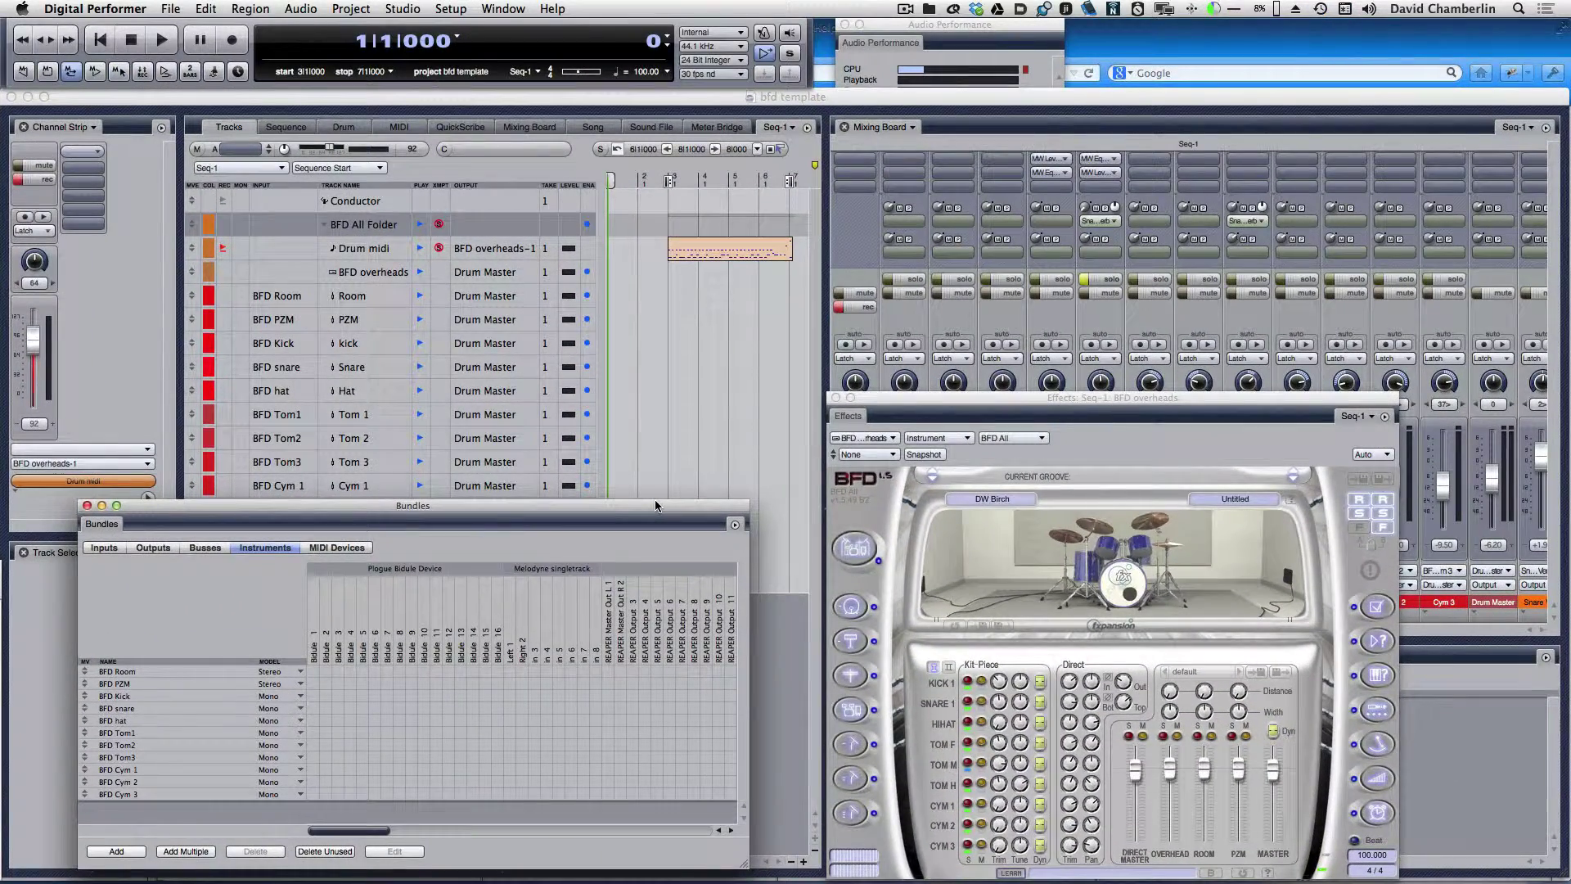
# - Examine how the instrument bundles in the bfd template project are assigned to the BFD overheads outputs
pyautogui.moveTo(657, 504); pyautogui.dragTo(684, 437)
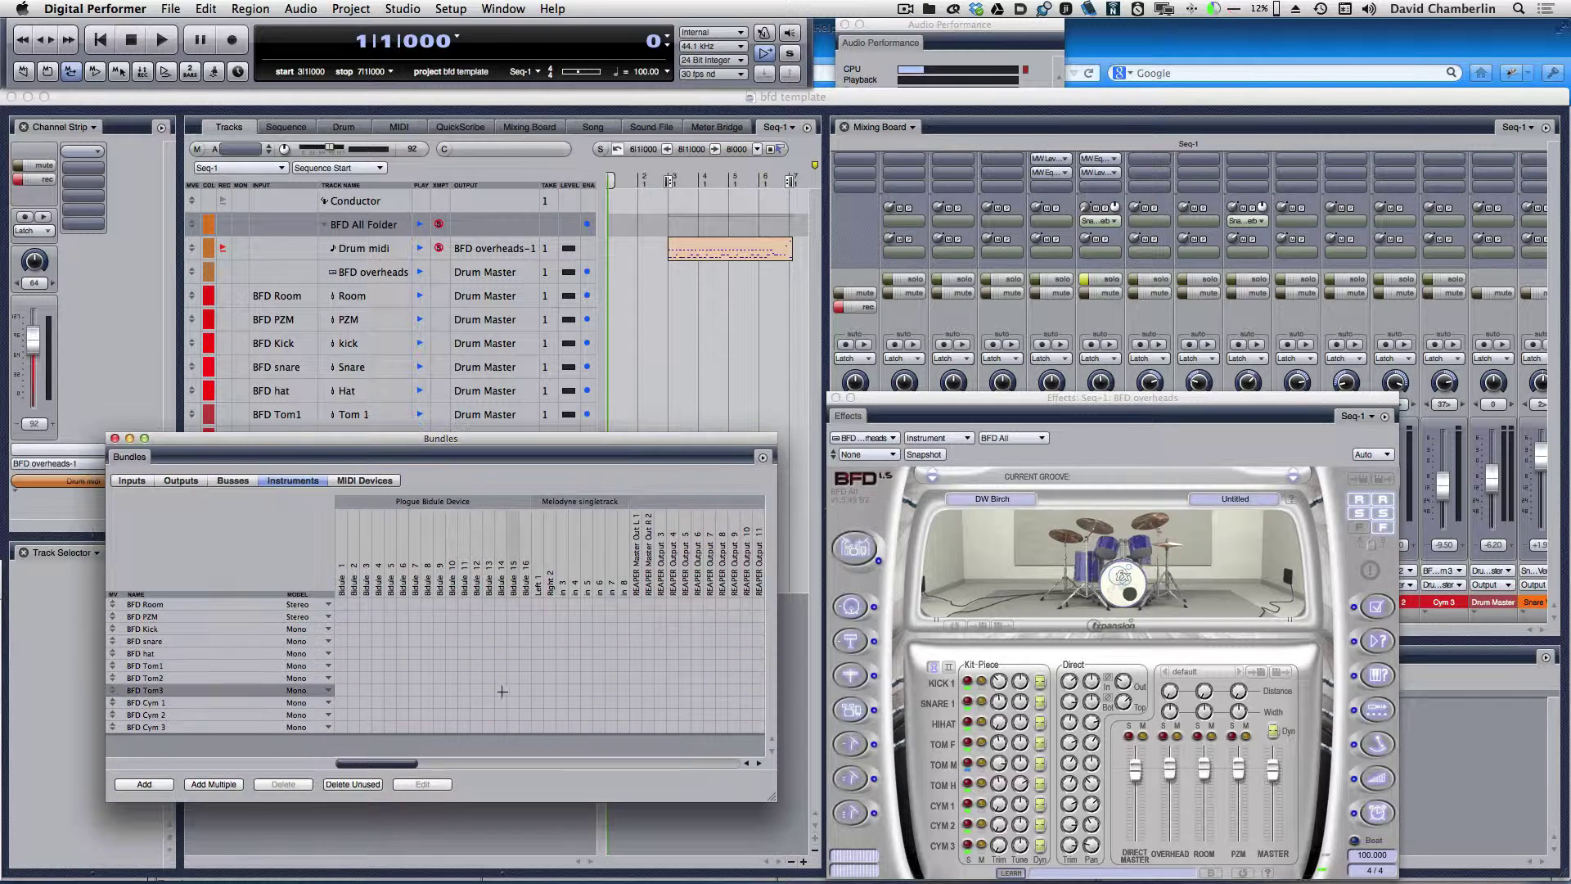
pyautogui.moveTo(411, 763); pyautogui.dragTo(816, 780)
pyautogui.moveTo(662, 443); pyautogui.dragTo(660, 433)
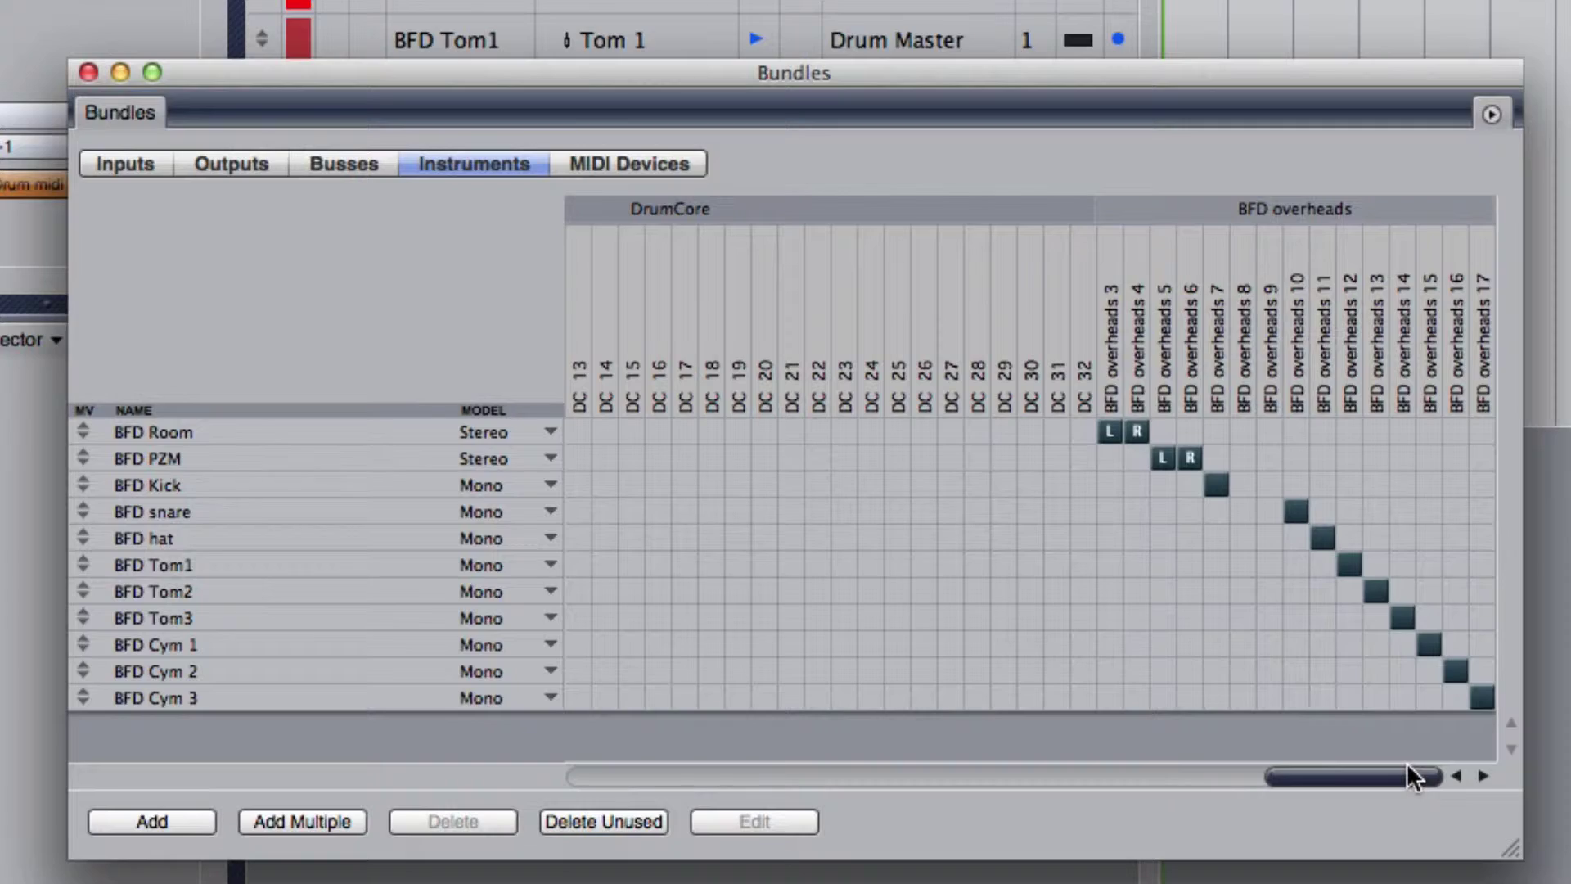
pyautogui.moveTo(917, 80); pyautogui.dragTo(871, 205)
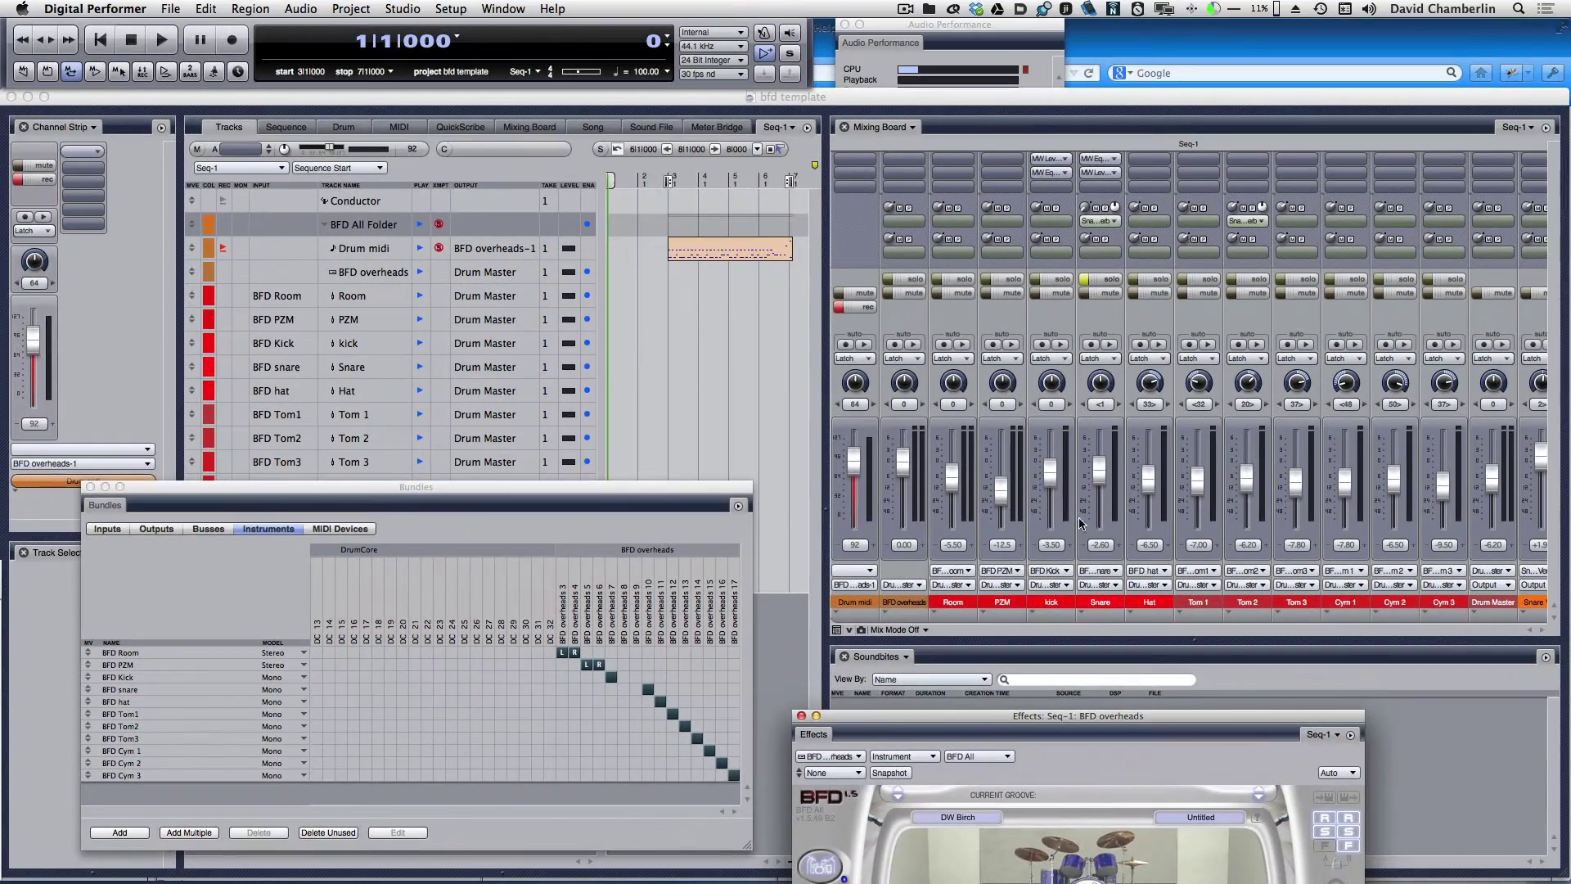
# - Bring the bfd template project window forward and adjust the Snare track's send level to Snare Verb
pyautogui.click(491, 172)
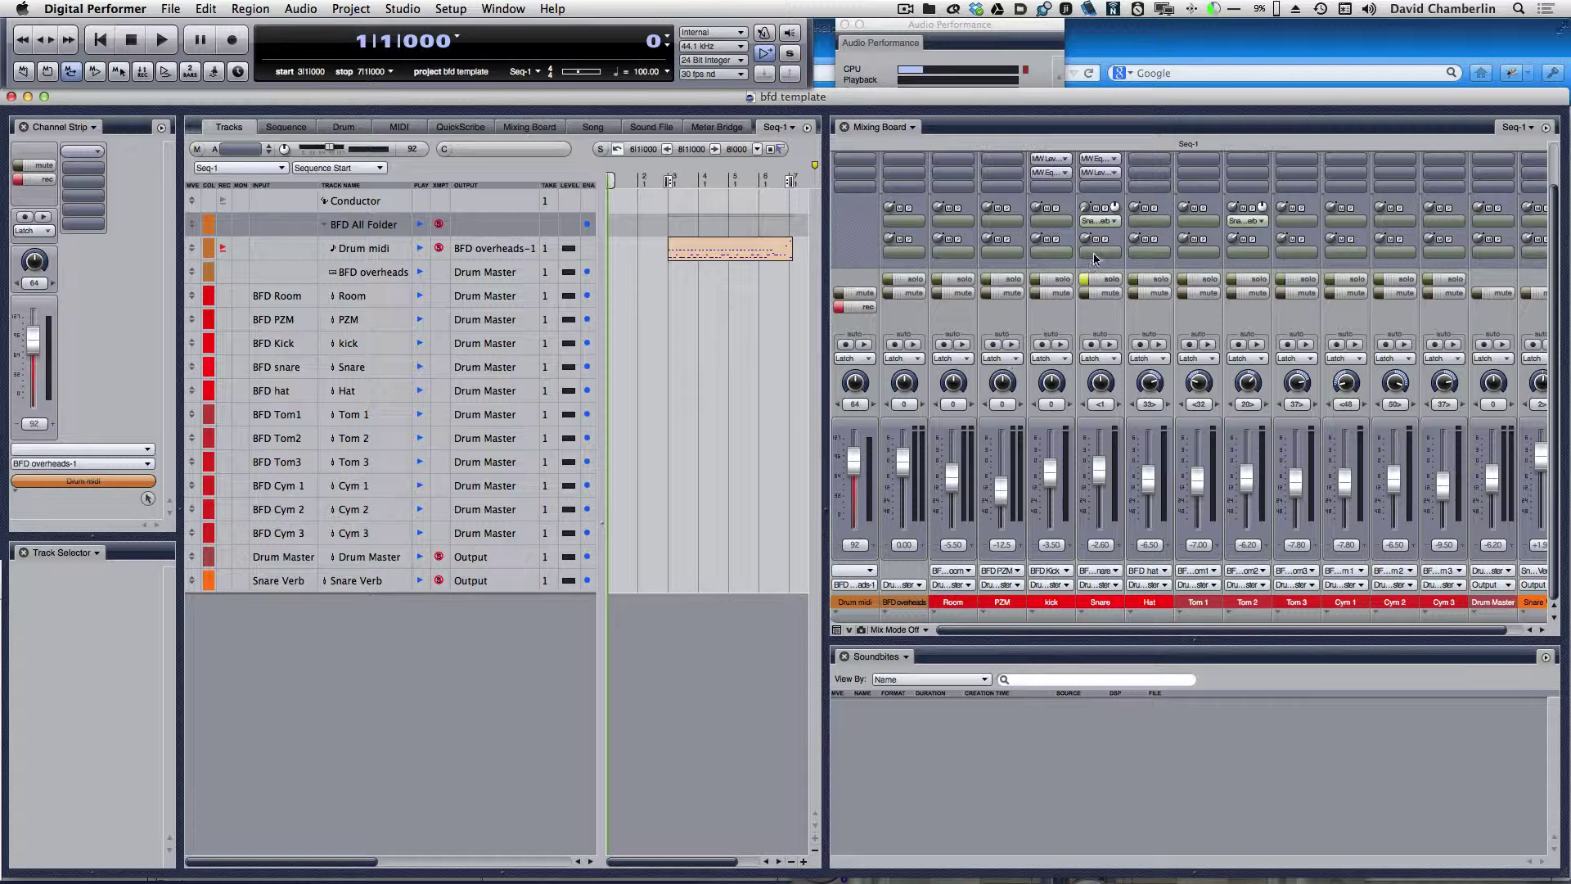
pyautogui.moveTo(1113, 208); pyautogui.dragTo(1114, 168)
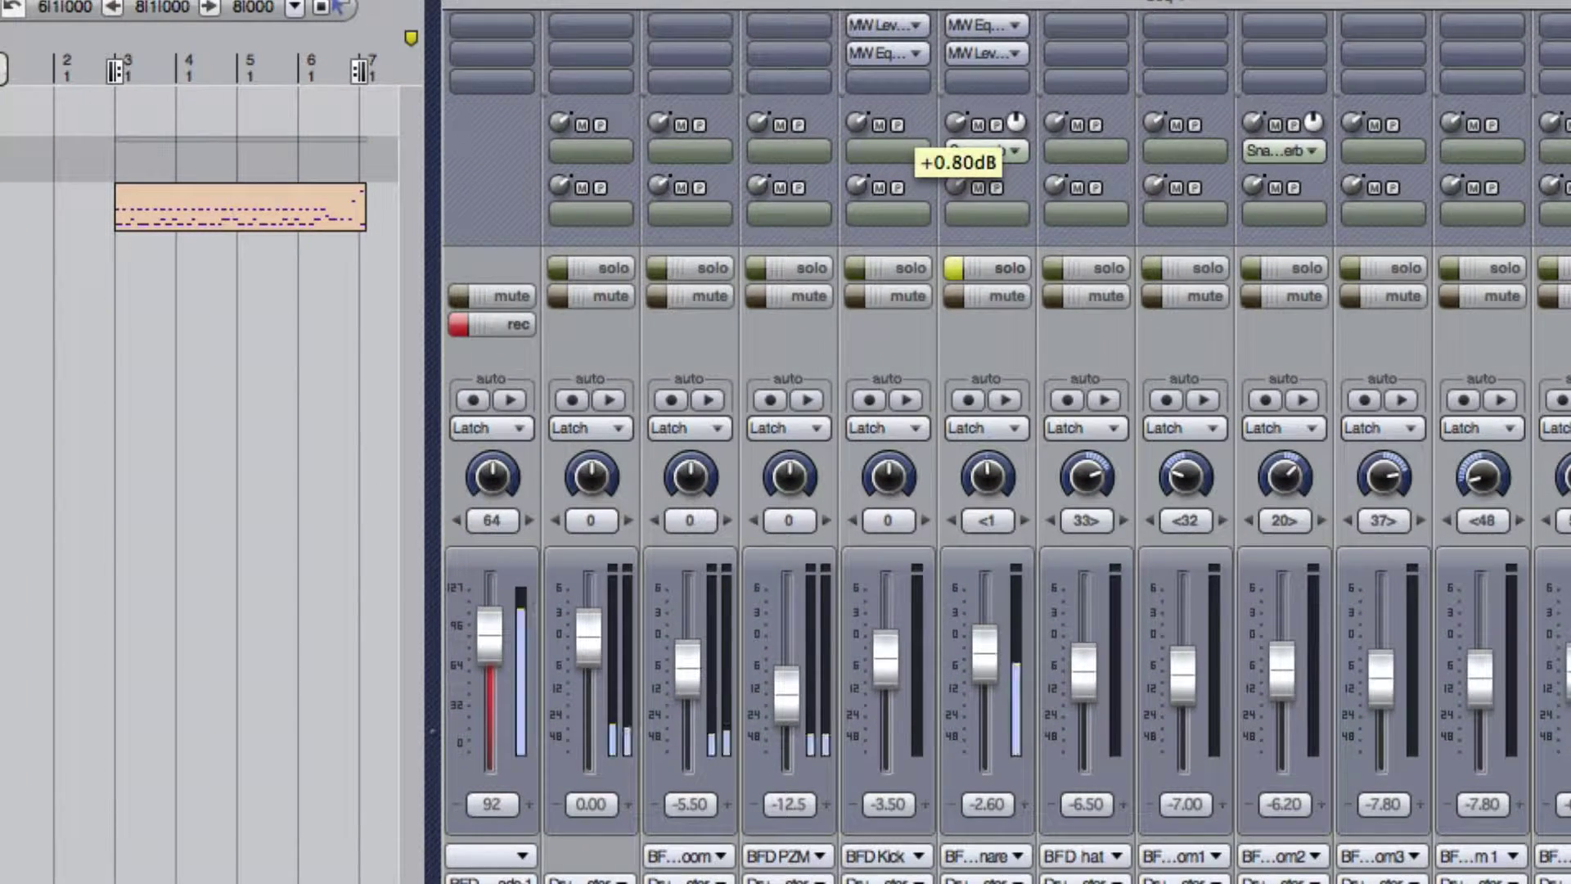
pyautogui.moveTo(955, 123); pyautogui.dragTo(955, 123)
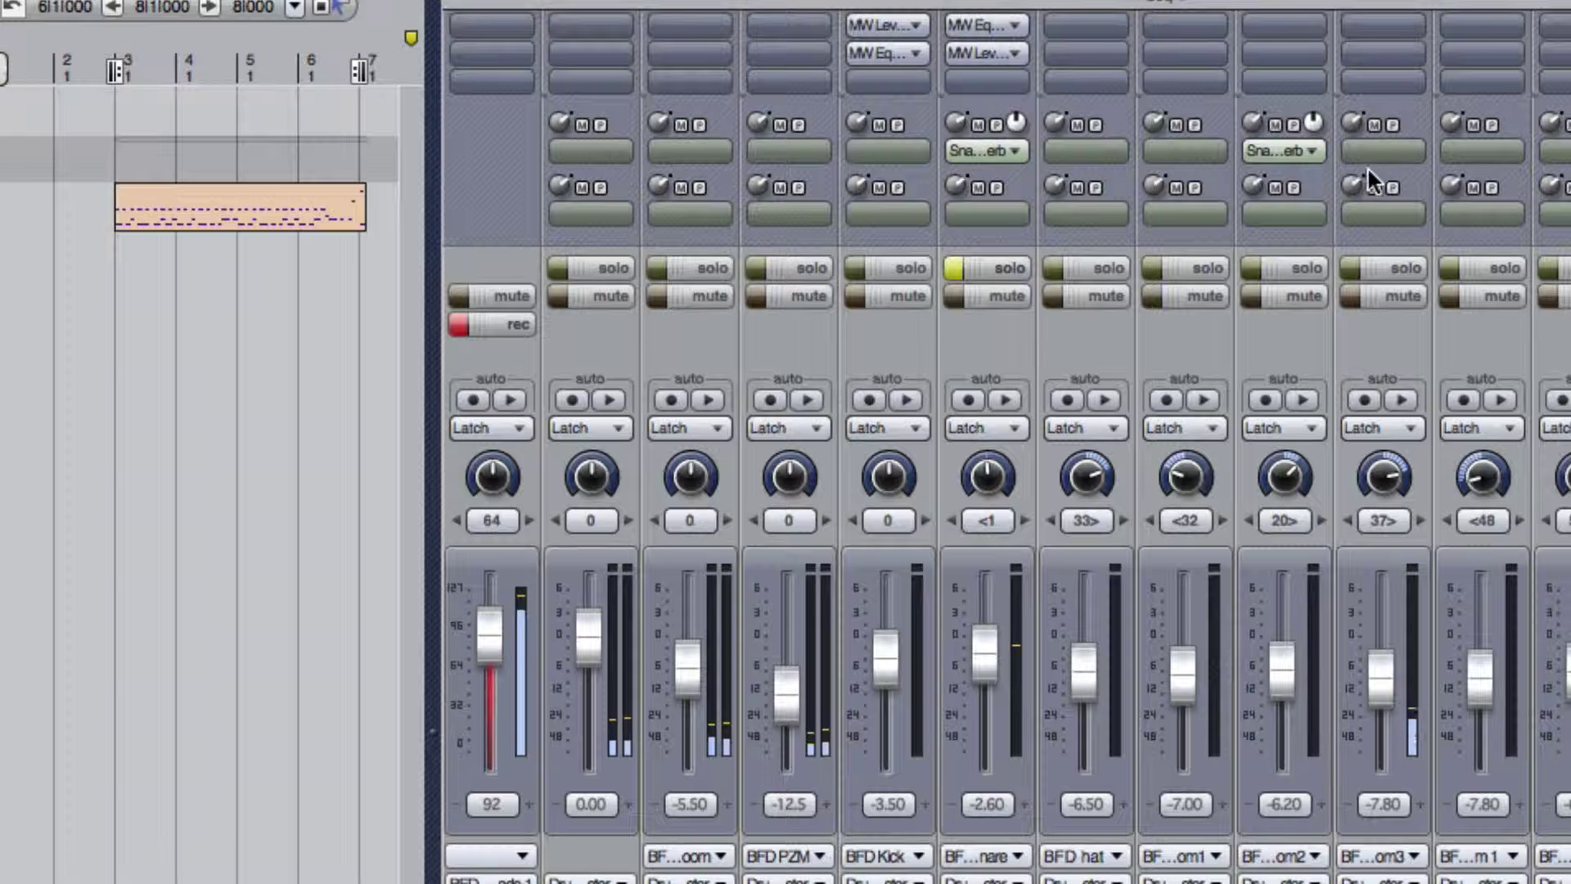
# - Assign the first sends of the Tom 1 and Tom 3 tracks to the Snare Verb (Stereo) bus
pyautogui.click(1201, 150)
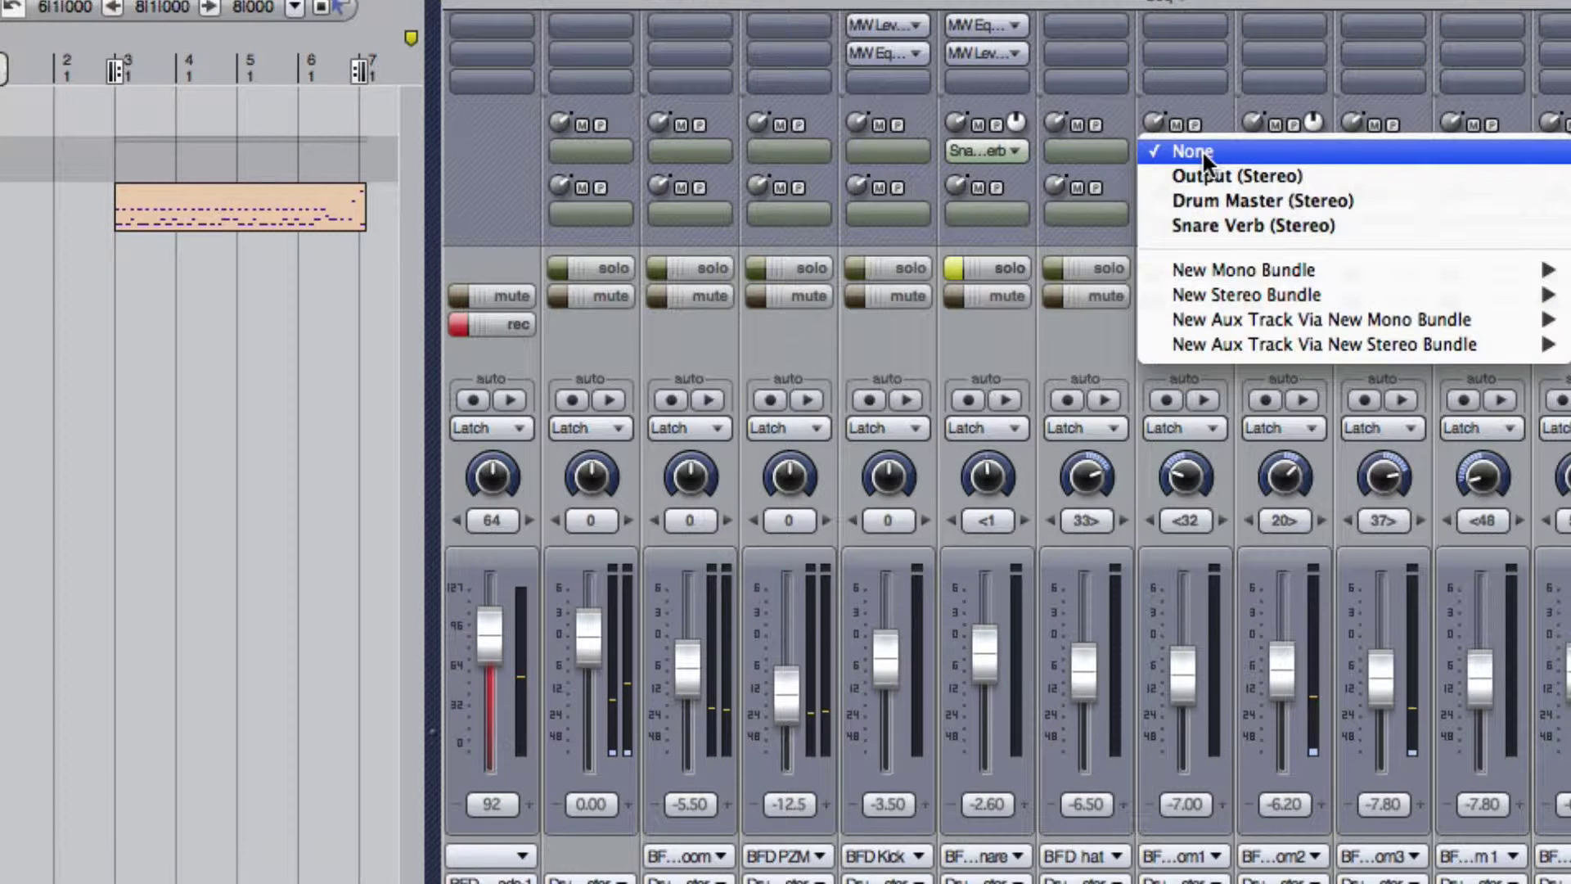
pyautogui.click(1218, 225)
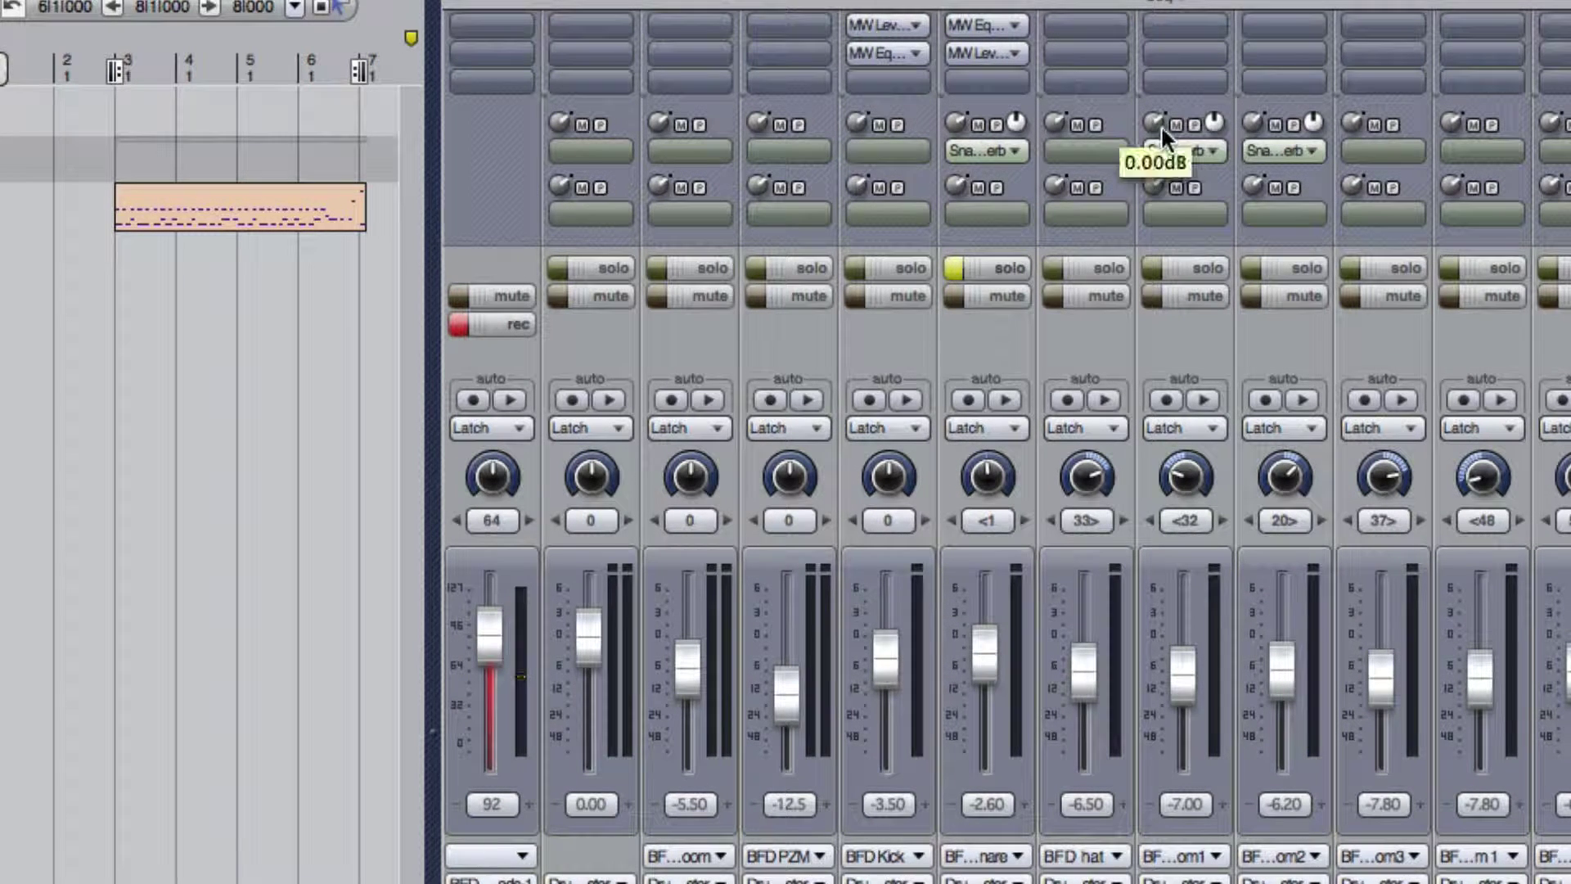
pyautogui.click(1362, 152)
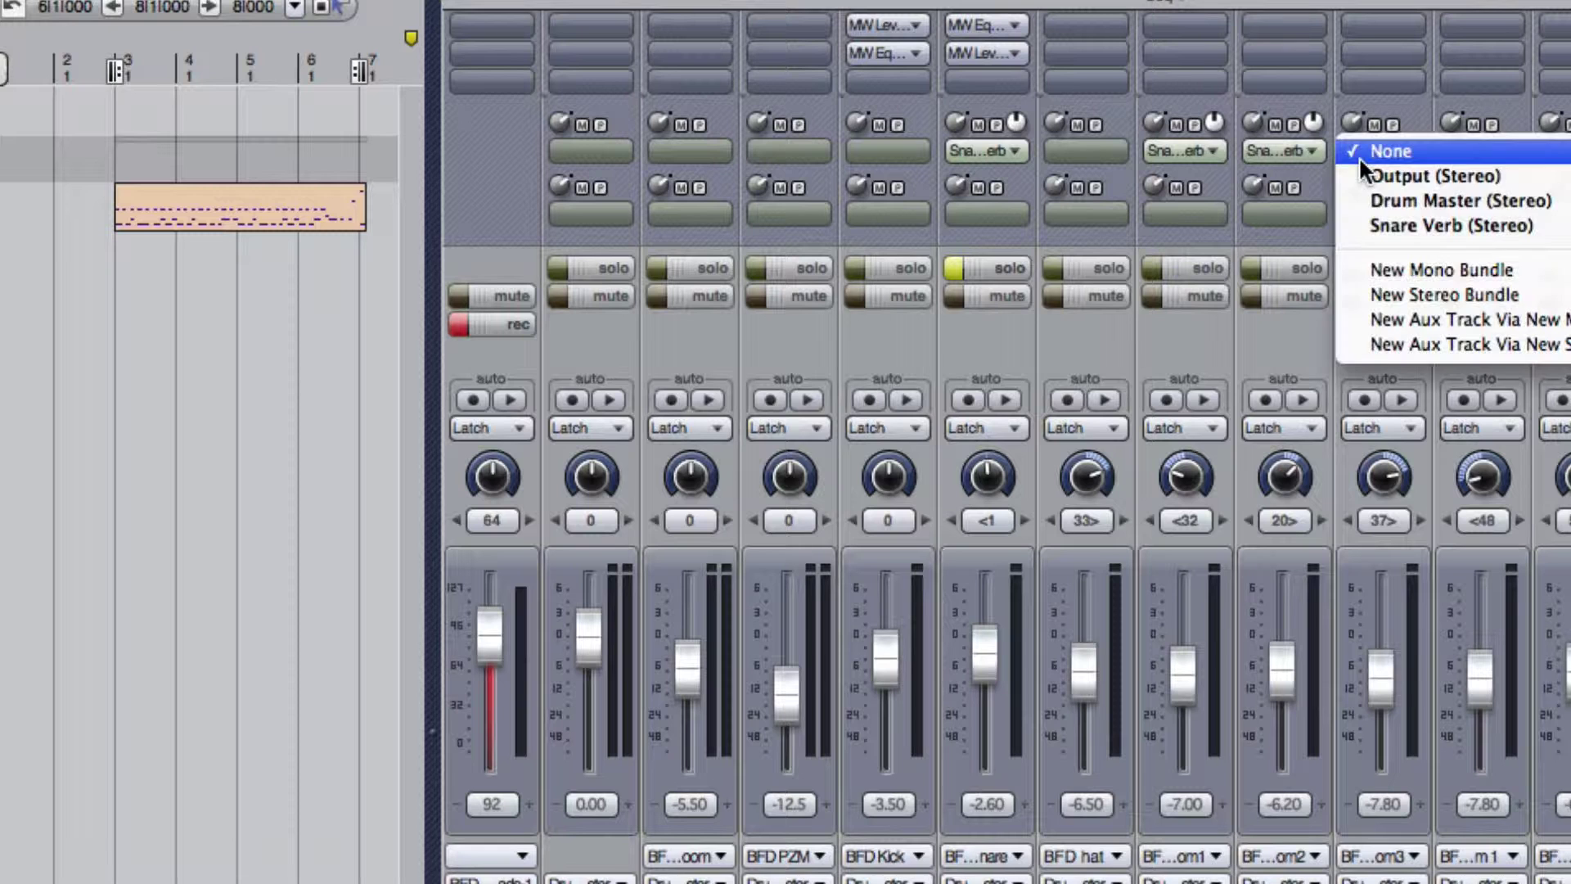
pyautogui.click(1412, 226)
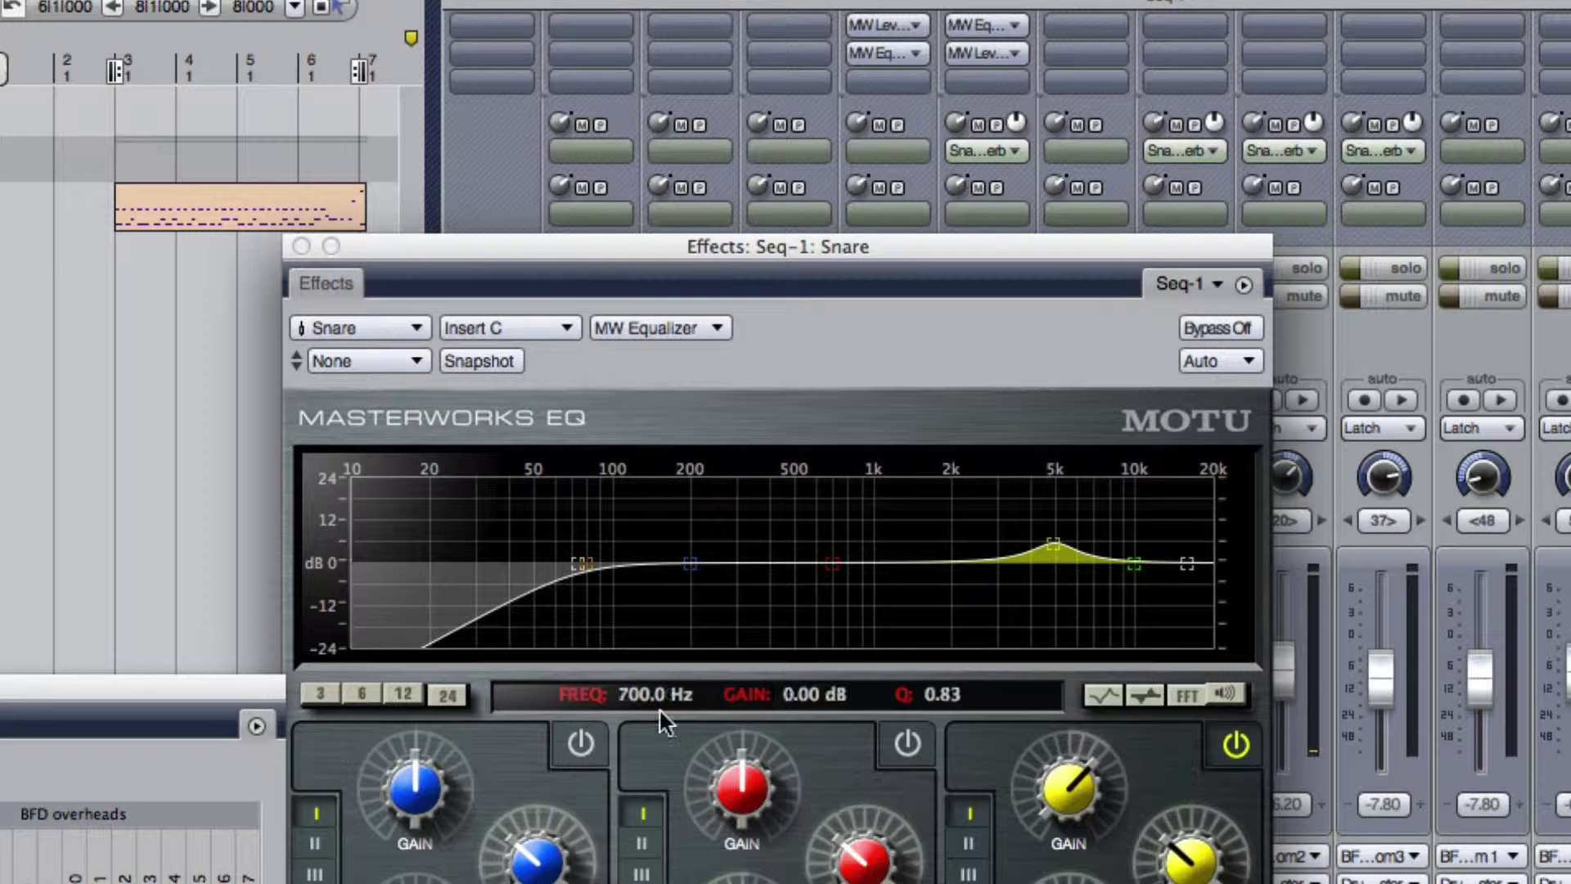
# - Close the Snare track's MW Equalizer window and adjust the TOM M kit-piece level in BFD All
pyautogui.click(301, 245)
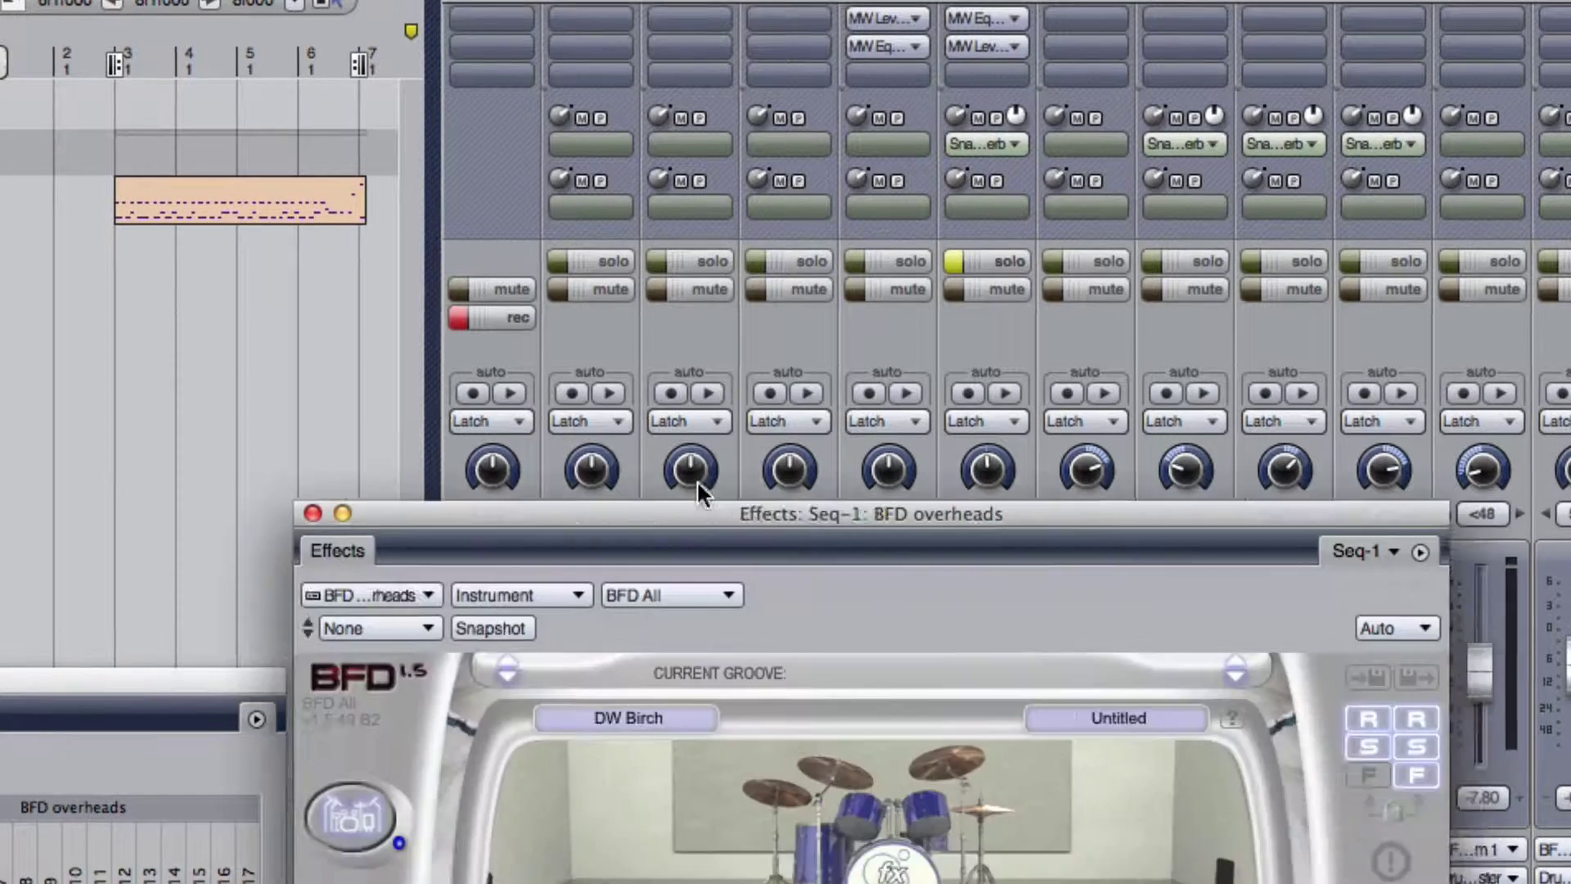
pyautogui.moveTo(695, 491); pyautogui.dragTo(627, 284)
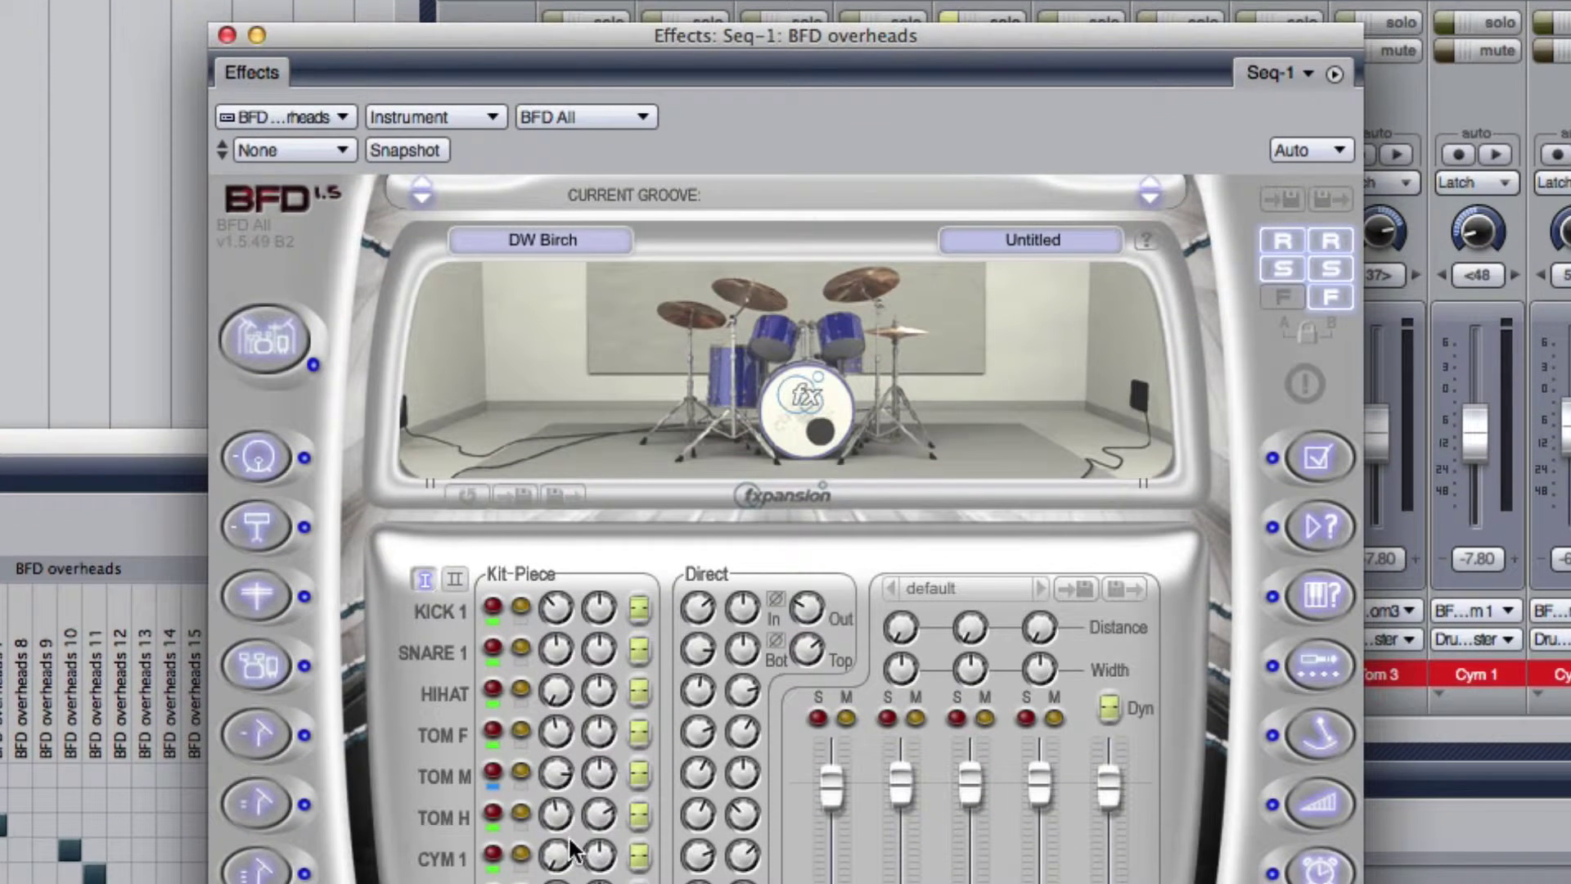
pyautogui.moveTo(559, 769); pyautogui.dragTo(557, 844)
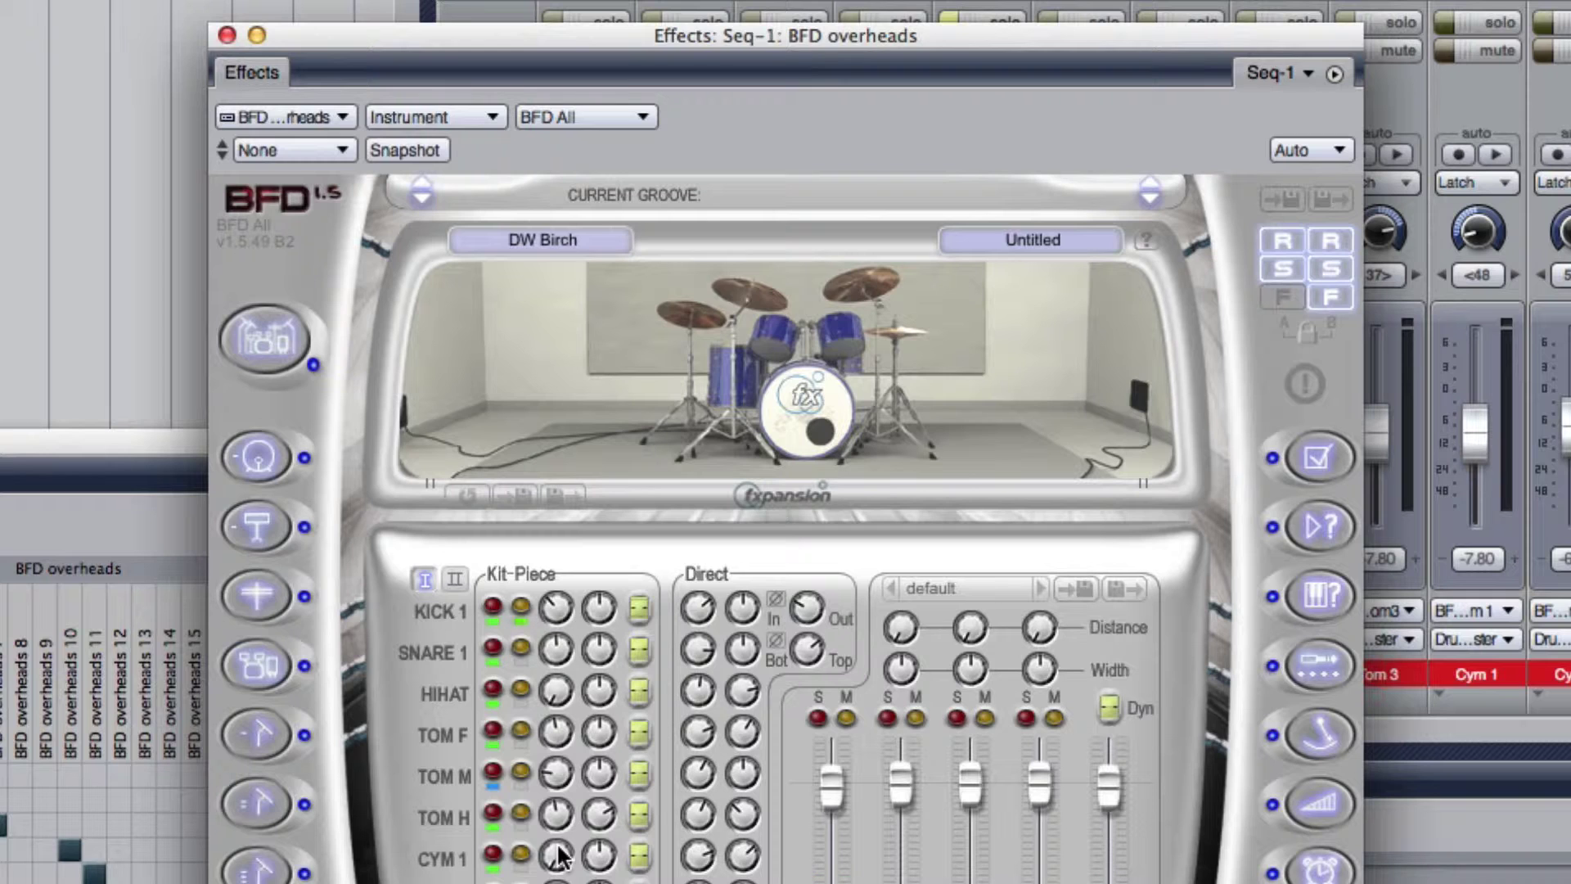
pyautogui.moveTo(559, 856); pyautogui.dragTo(557, 796)
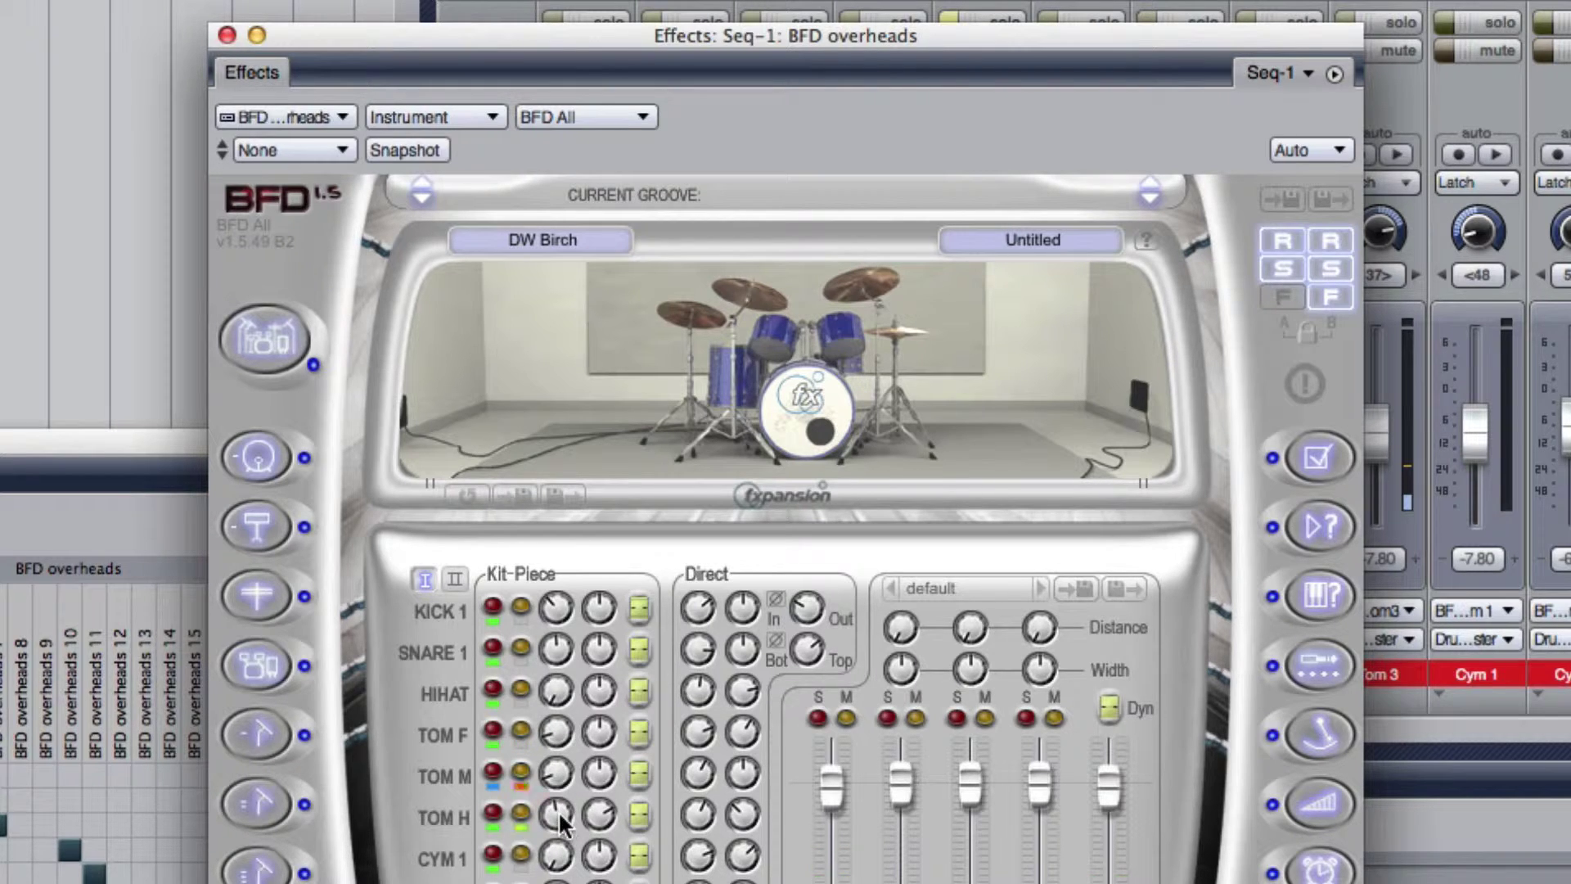
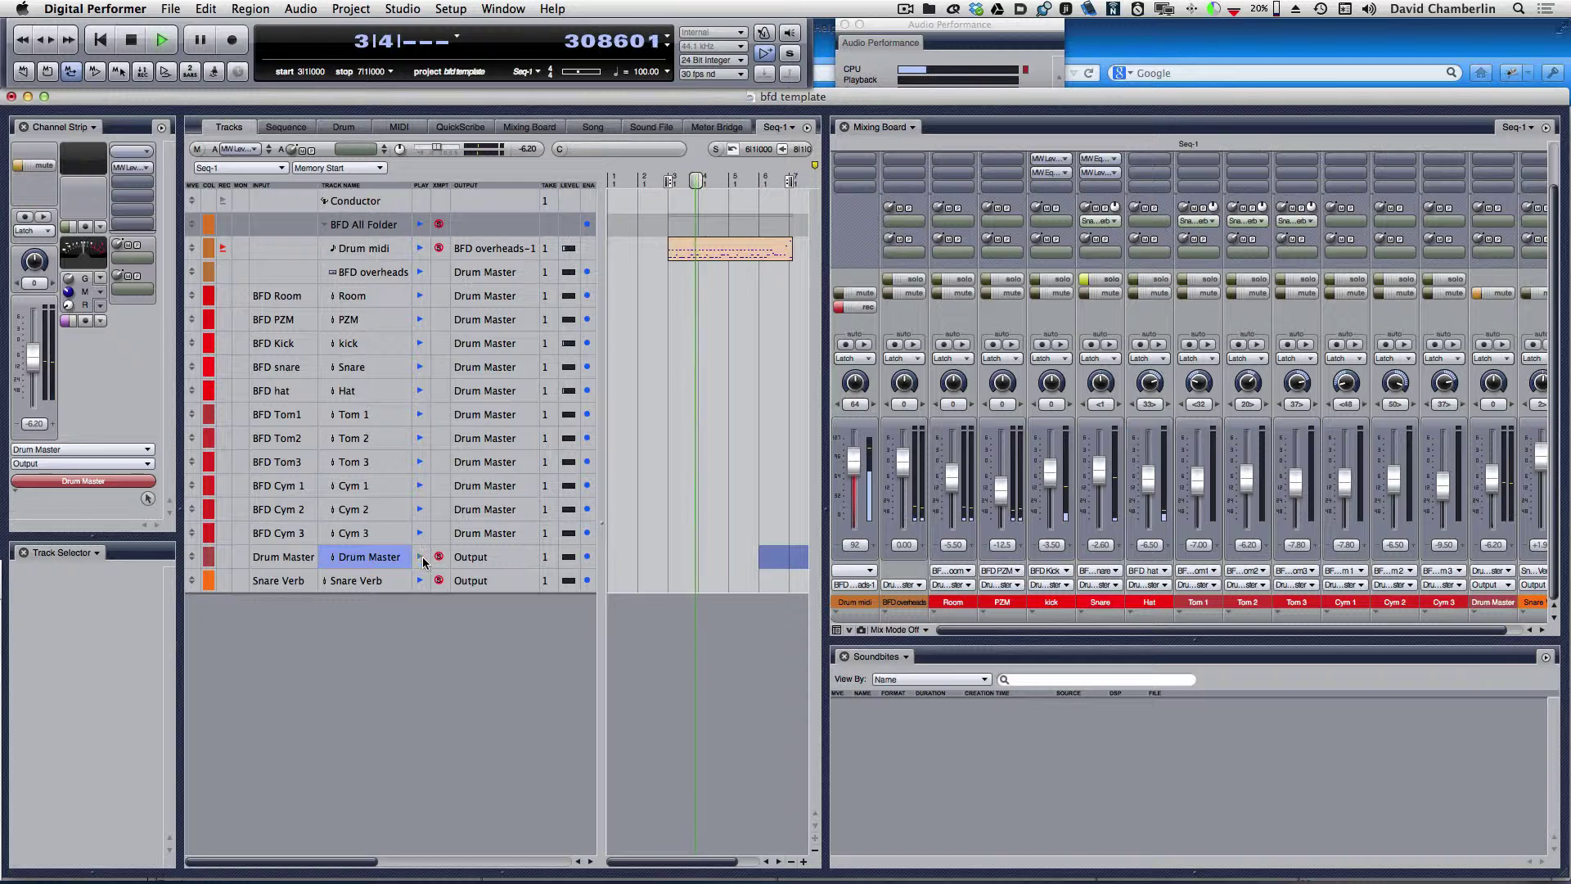
# - Unmute the Drum Master track, adjust the Gain Reduction of its MW Leveler to 7.2, and close the effect window and stop playback
pyautogui.click(419, 558)
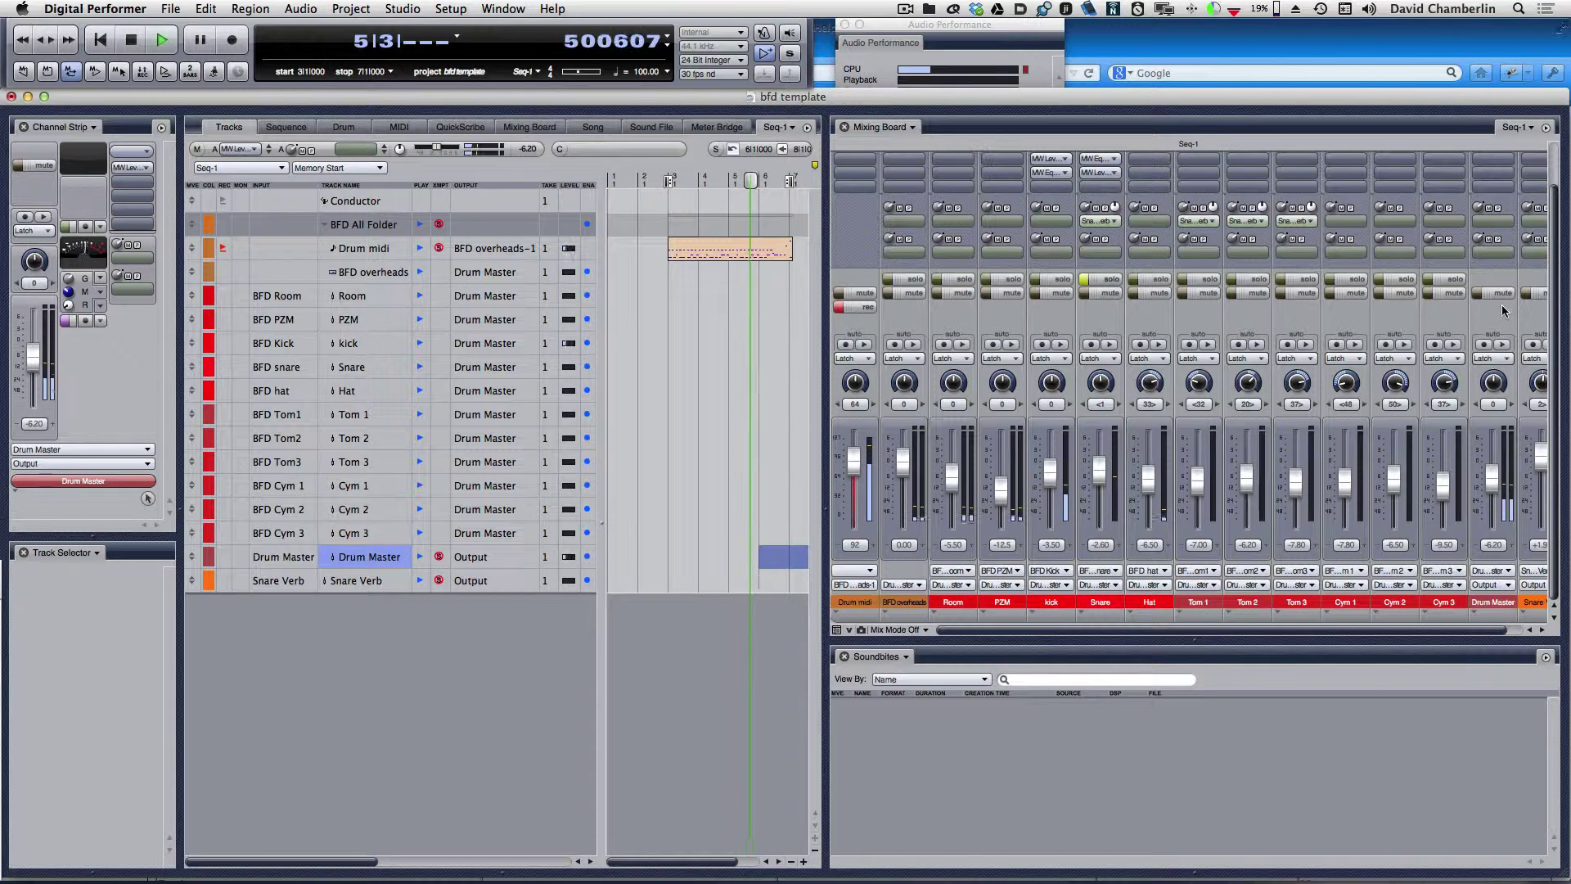
pyautogui.click(1313, 634)
pyautogui.hscroll(2, 1313, 634)
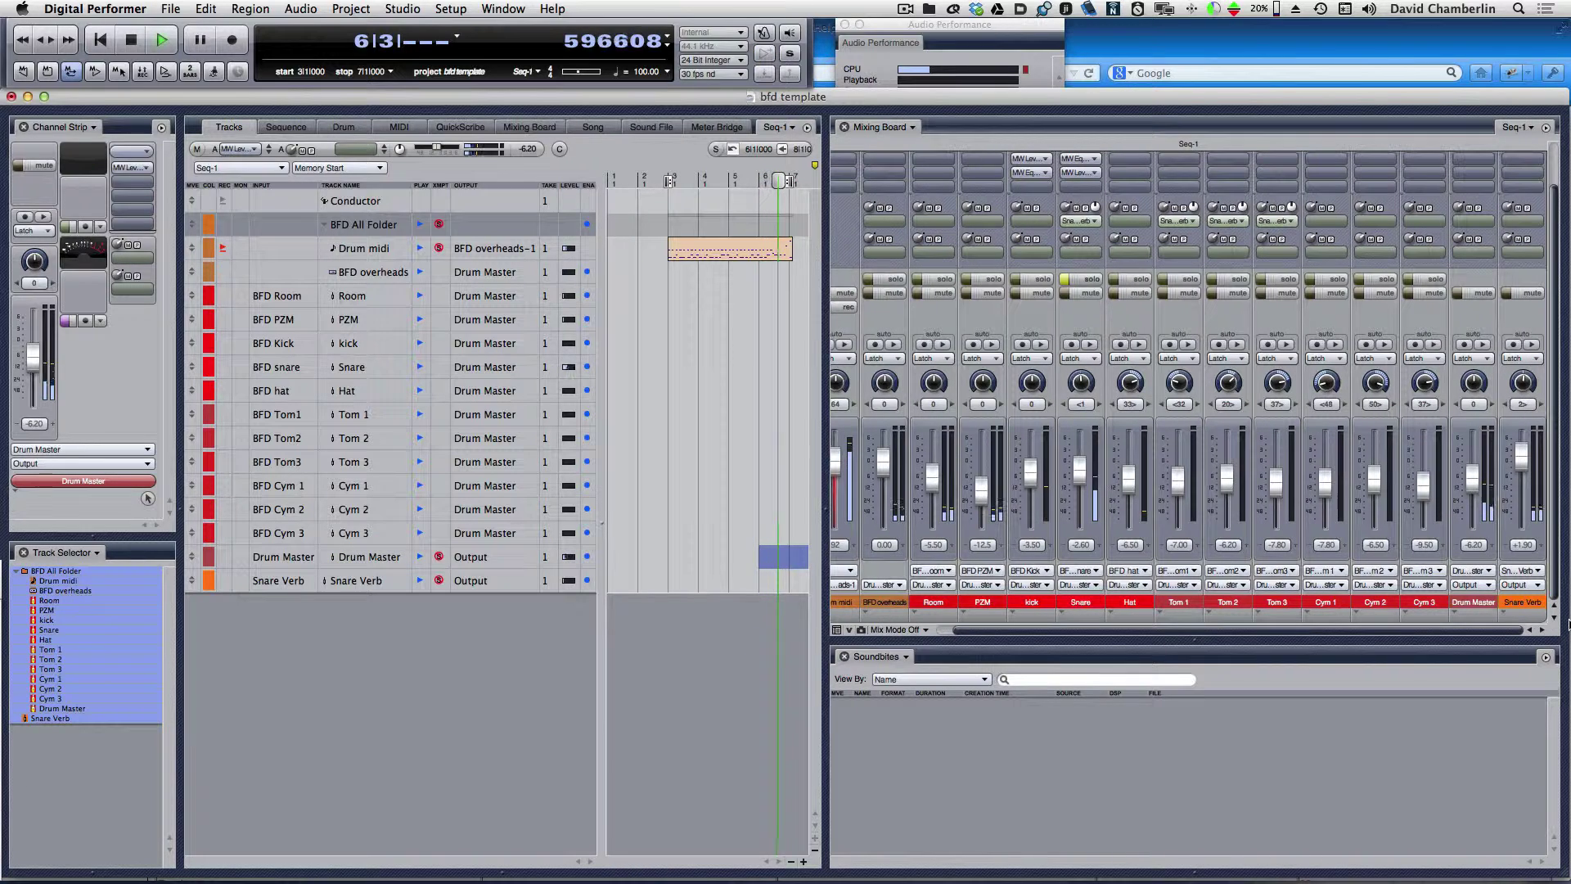
pyautogui.scroll(3, 1481, 316)
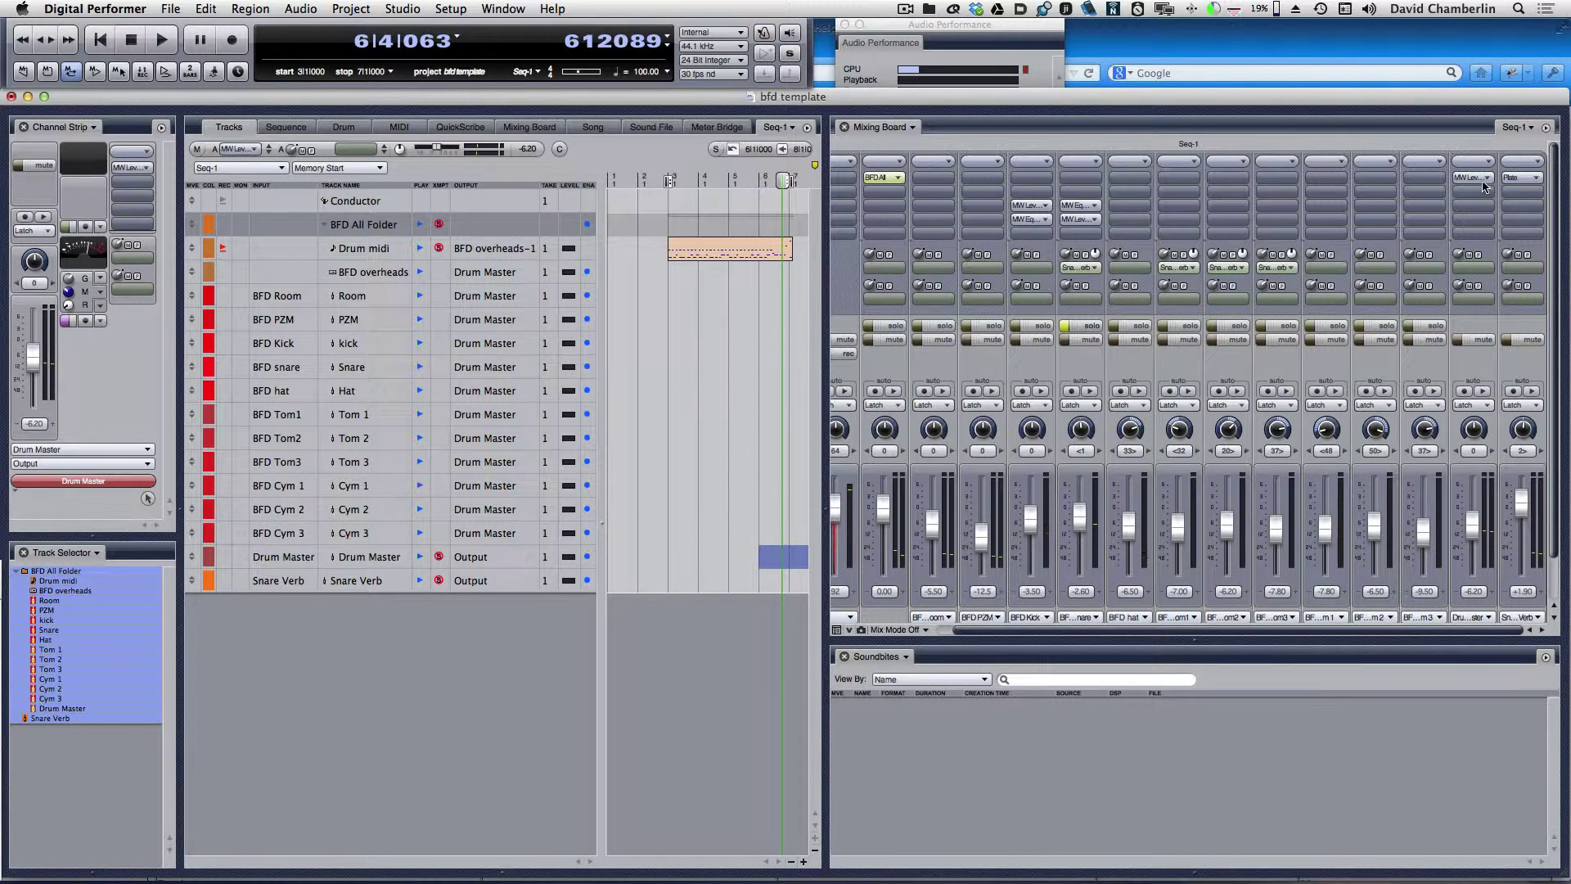
pyautogui.doubleClick(1473, 177)
pyautogui.moveTo(840, 627)
pyautogui.mouseDown()
pyautogui.moveTo(809, 581)
pyautogui.moveTo(844, 635)
pyautogui.mouseUp()
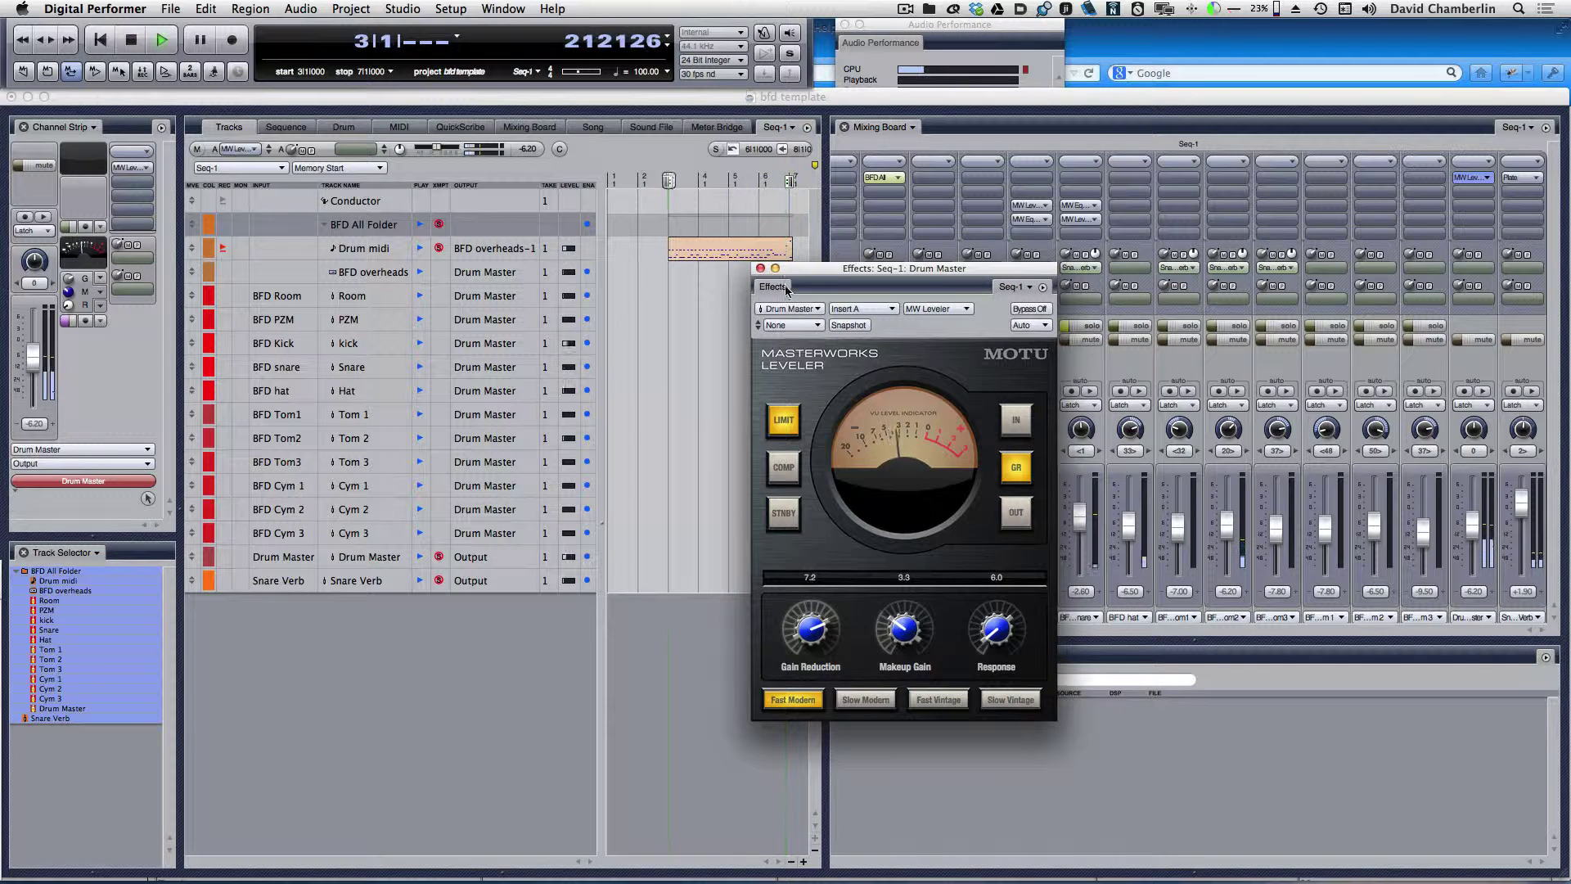
pyautogui.click(1065, 647)
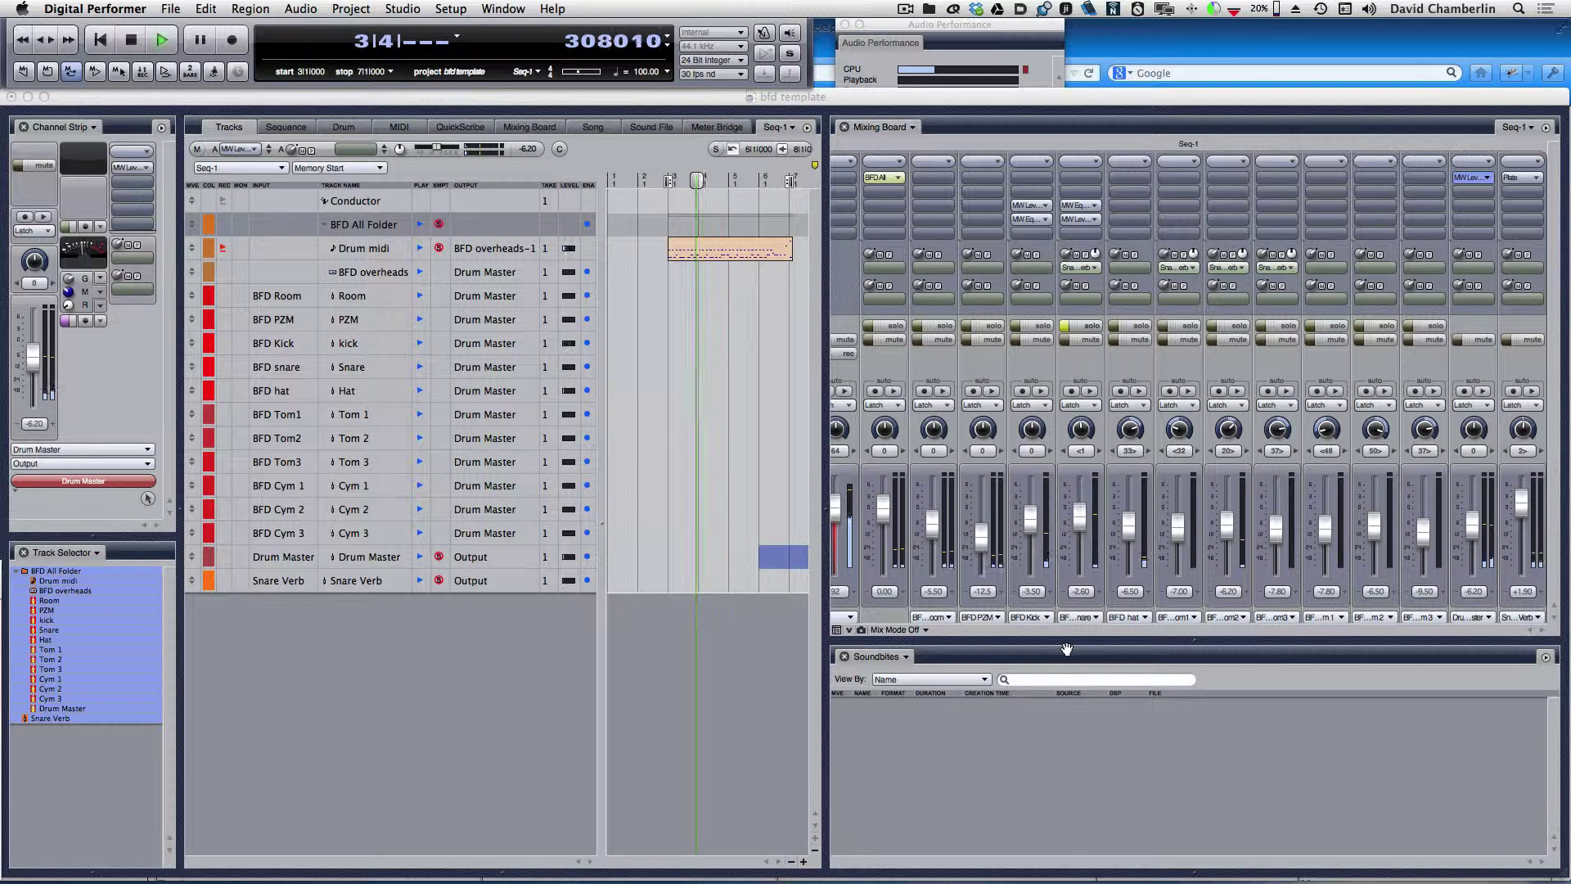
pyautogui.press('space')
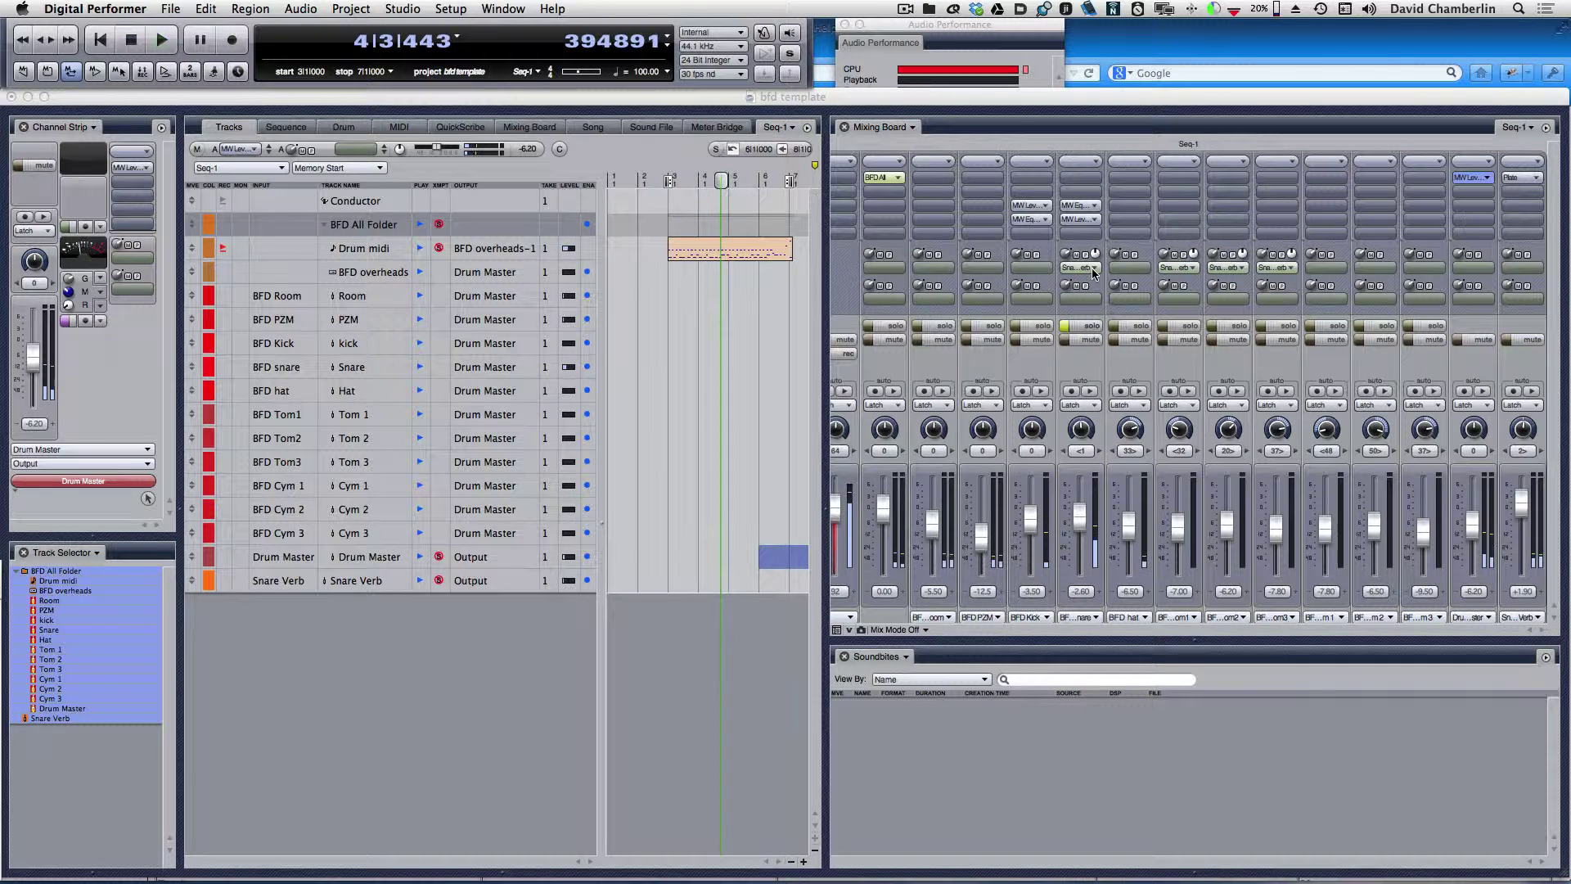